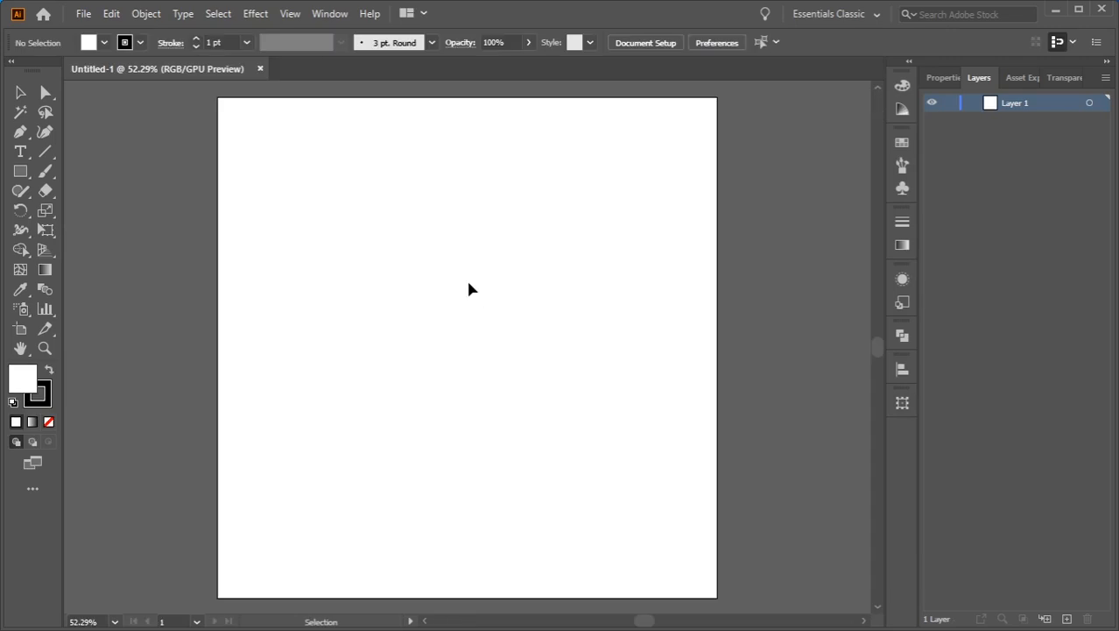
Step: Show the document grid over the artboard
left_click(290, 13)
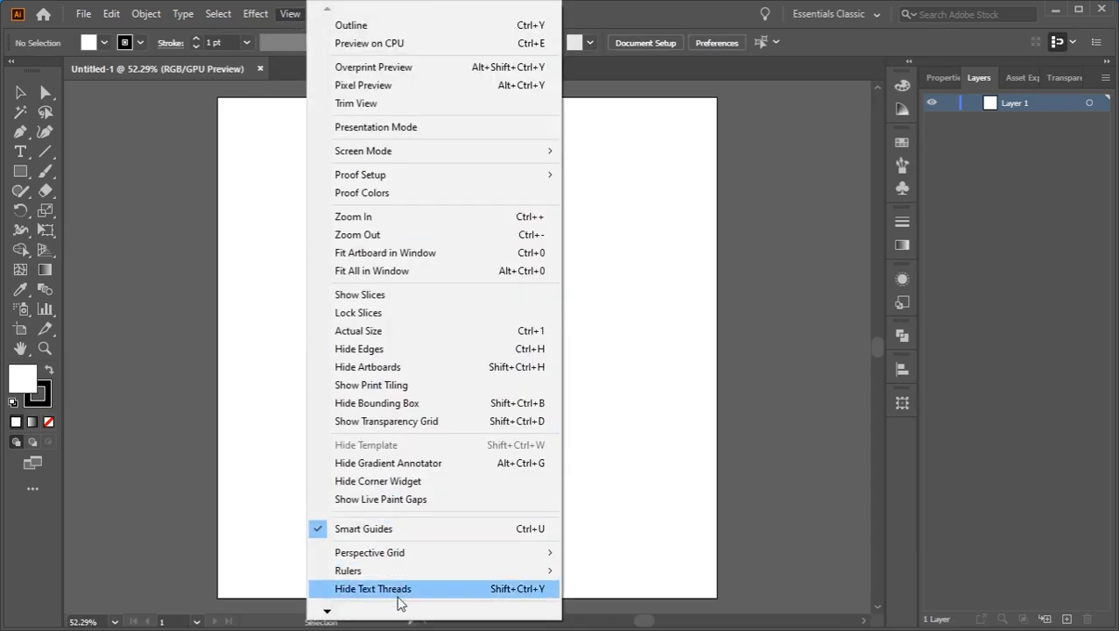
mouse_move(328, 613)
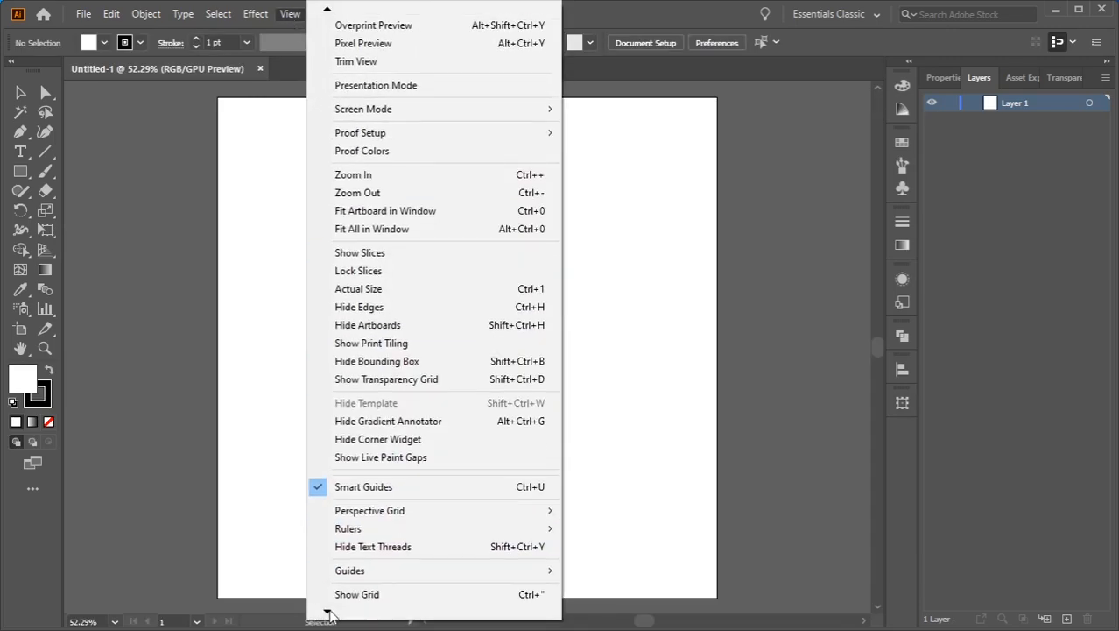
left_click(381, 518)
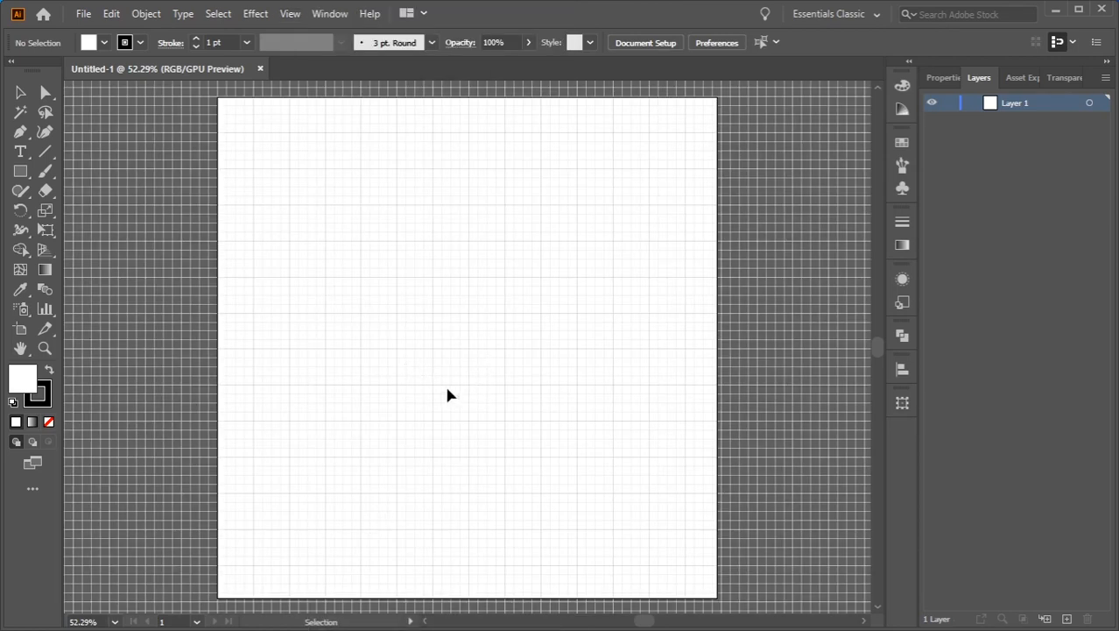
Step: Turn on Snap to Grid for the document
scroll(451, 384, "up", 3)
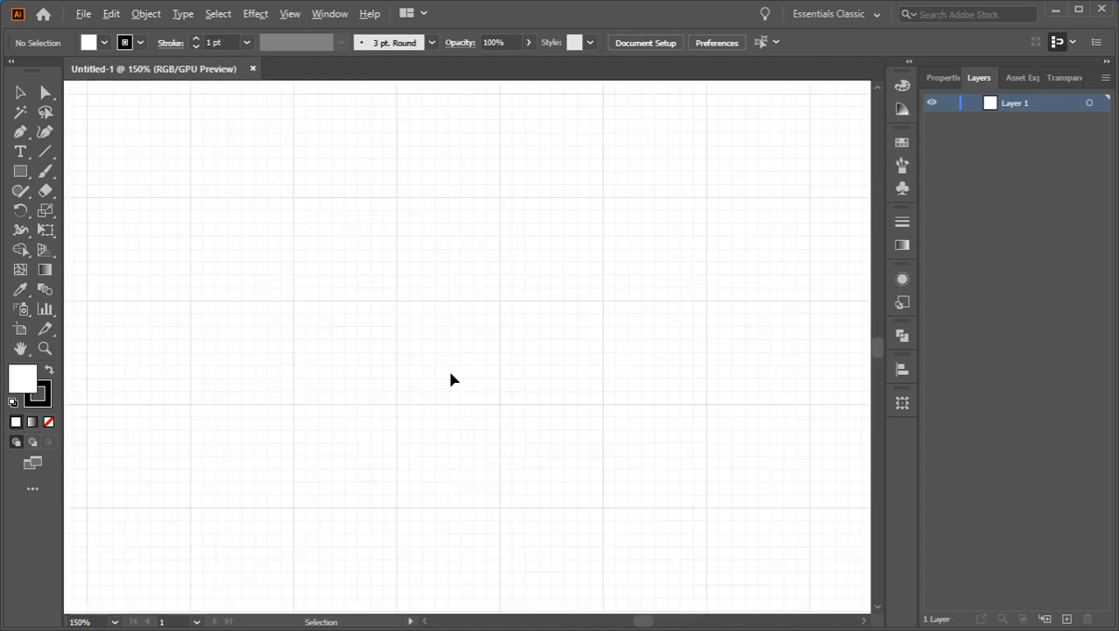
scroll(451, 379, "up", 2)
scroll(436, 331, "up", 1)
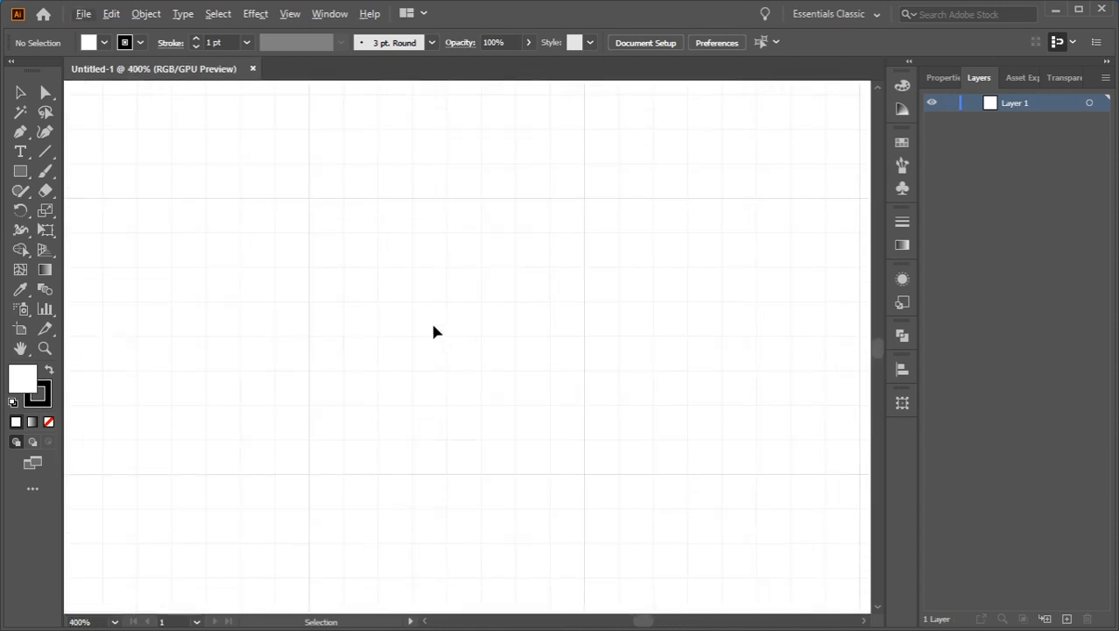
scroll(462, 341, "up", 1)
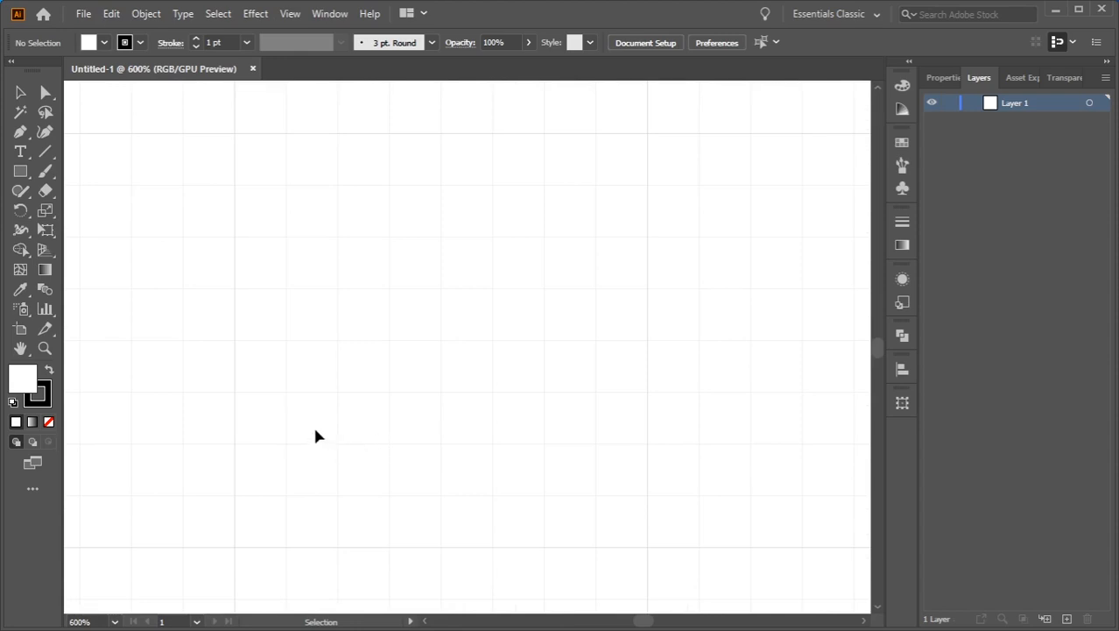
left_click(286, 16)
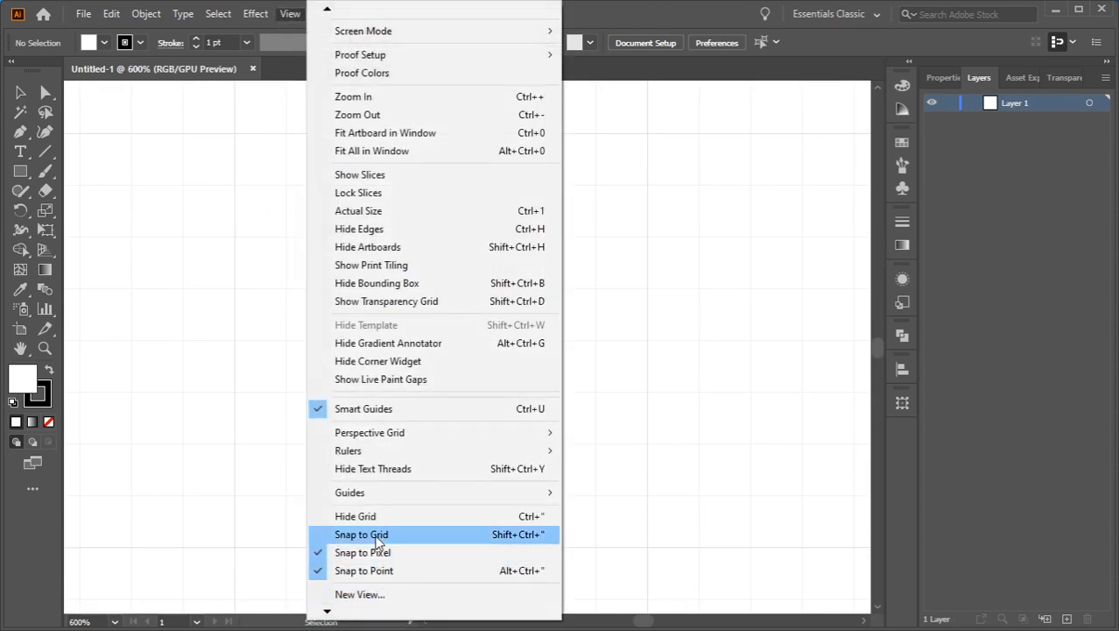
left_click(417, 539)
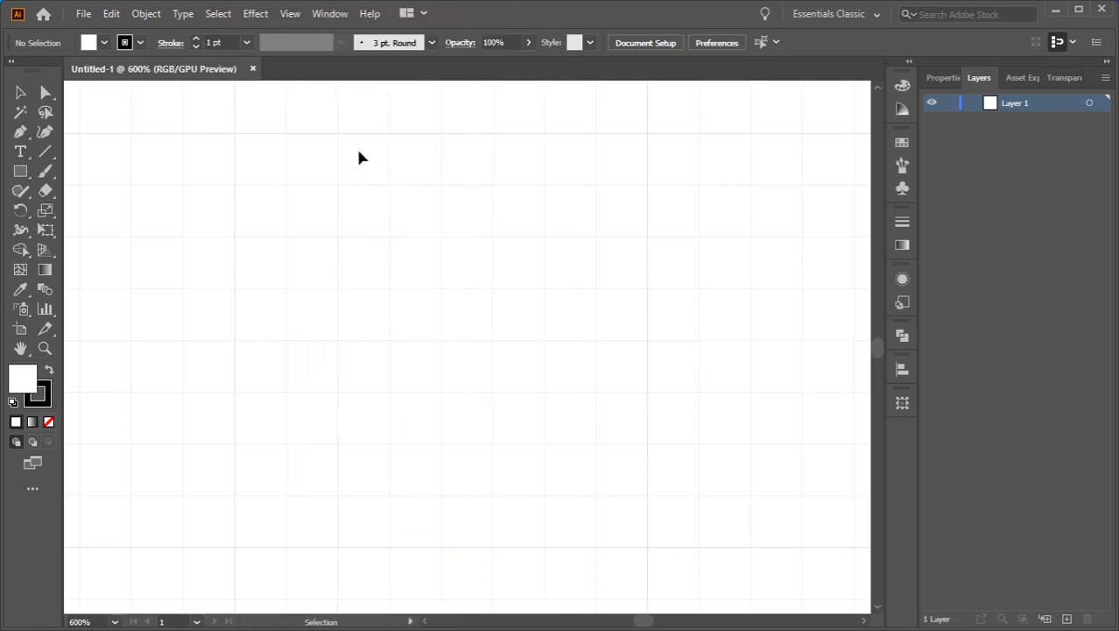
Step: Draw a horizontal rectangle four grid squares wide and two high, and set its stroke to 0
left_click(20, 171)
mouse_move(301, 456)
left_mouse_down()
mouse_move(388, 524)
mouse_move(482, 528)
left_mouse_up()
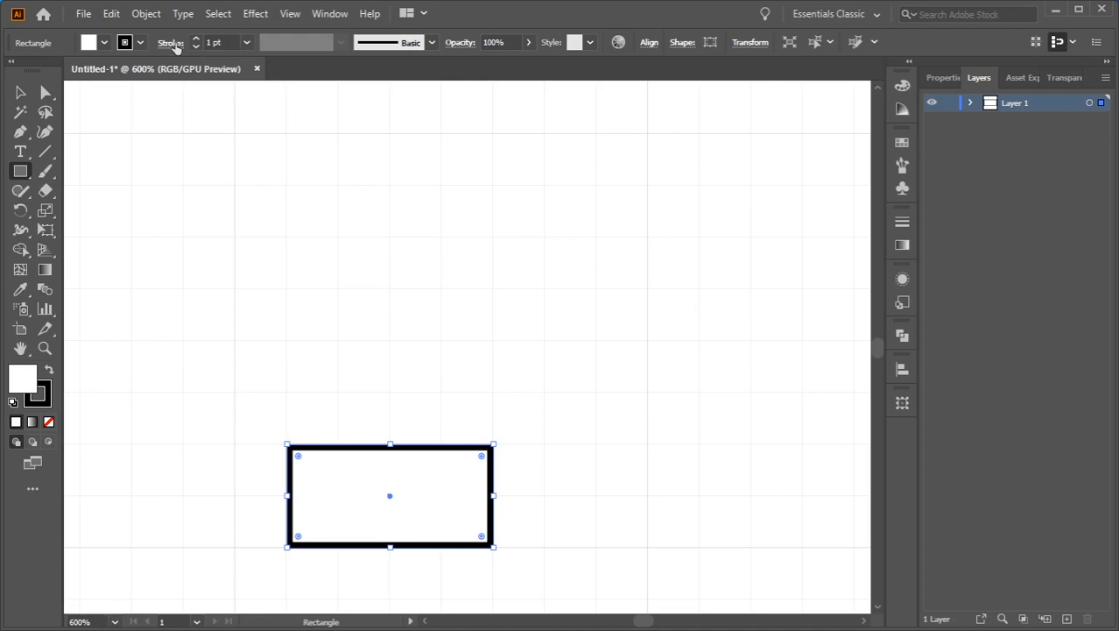
left_click(226, 43)
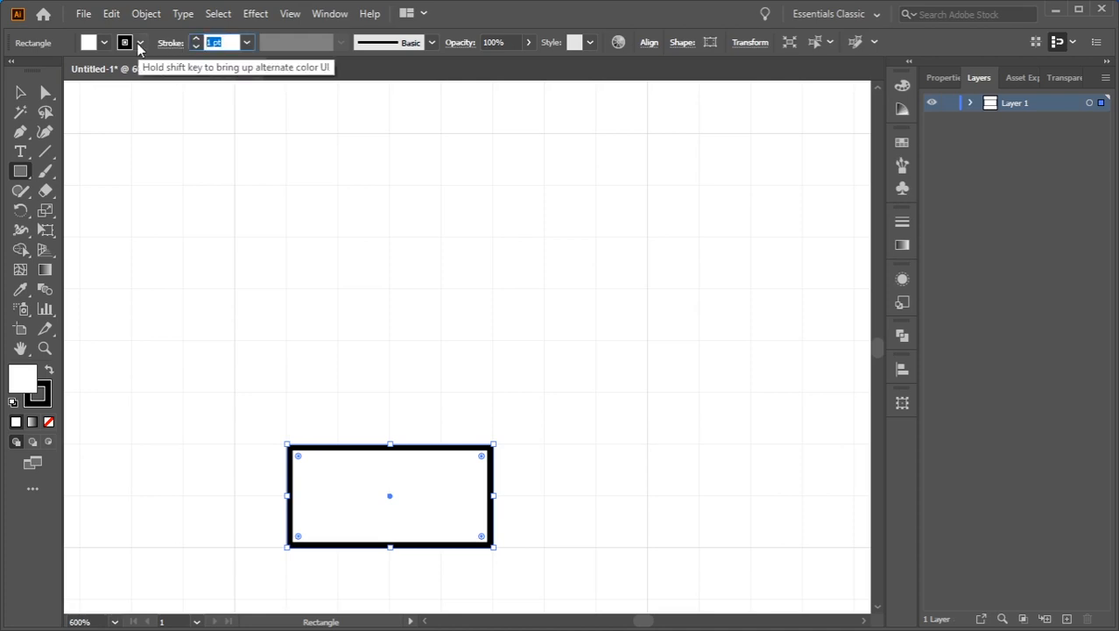
type("0")
key("Return")
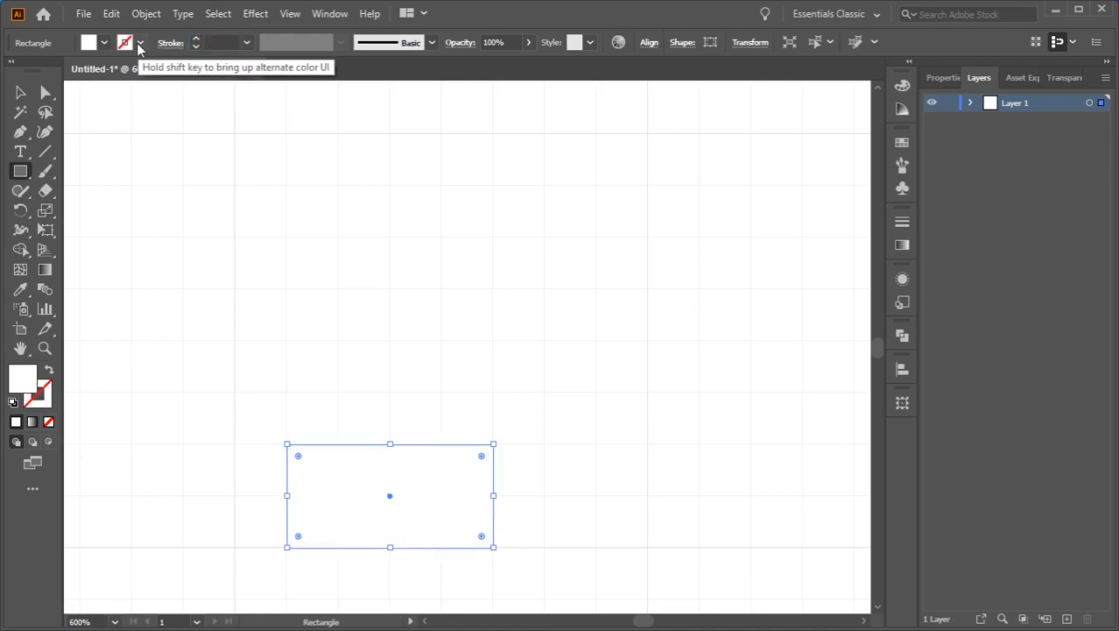
Step: Fill the rectangle black and draw a vertical one two grid squares wide and seven high, overlapping its right half to form a reversed L
left_click(84, 42)
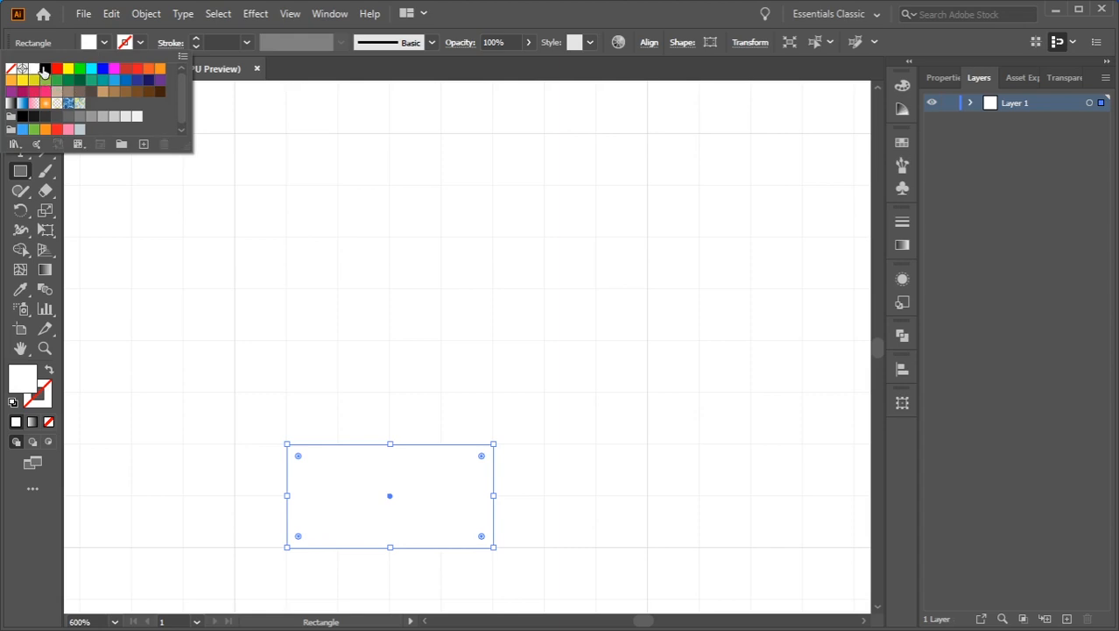
left_click(43, 70)
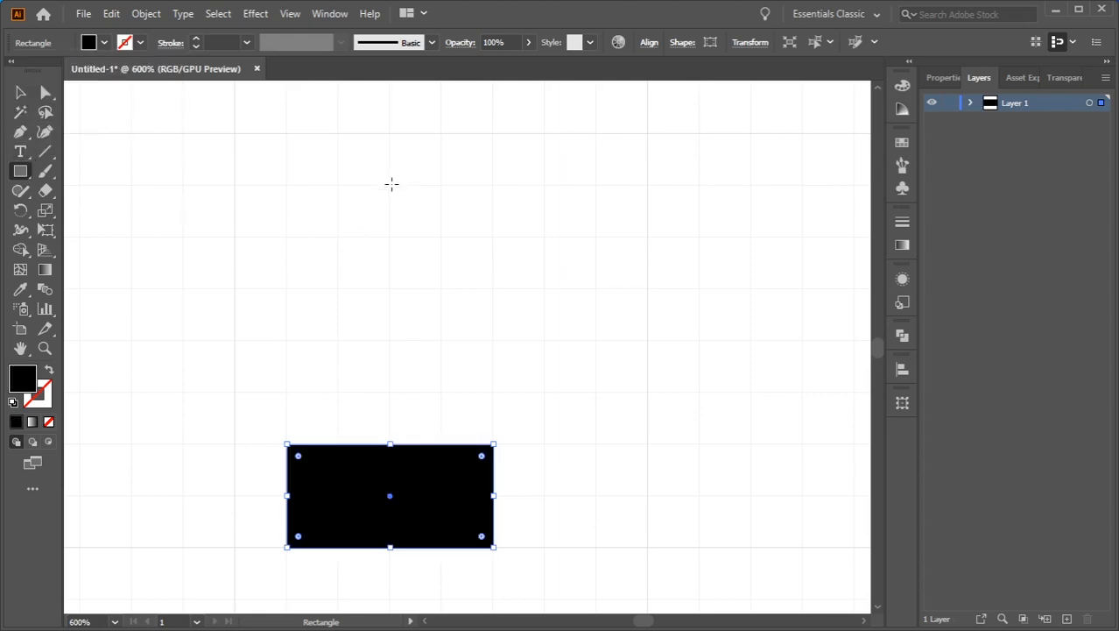
left_click_drag(391, 185, 474, 534)
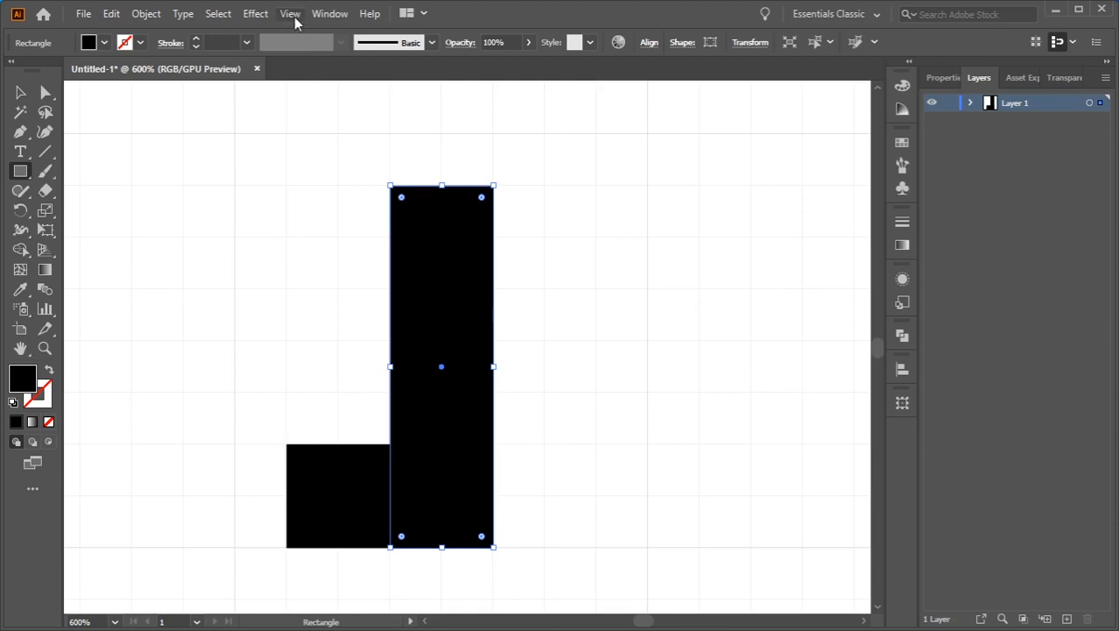
Step: Examine in Outline view how the two rectangles overlap, and return to the filled Preview view
left_click(292, 15)
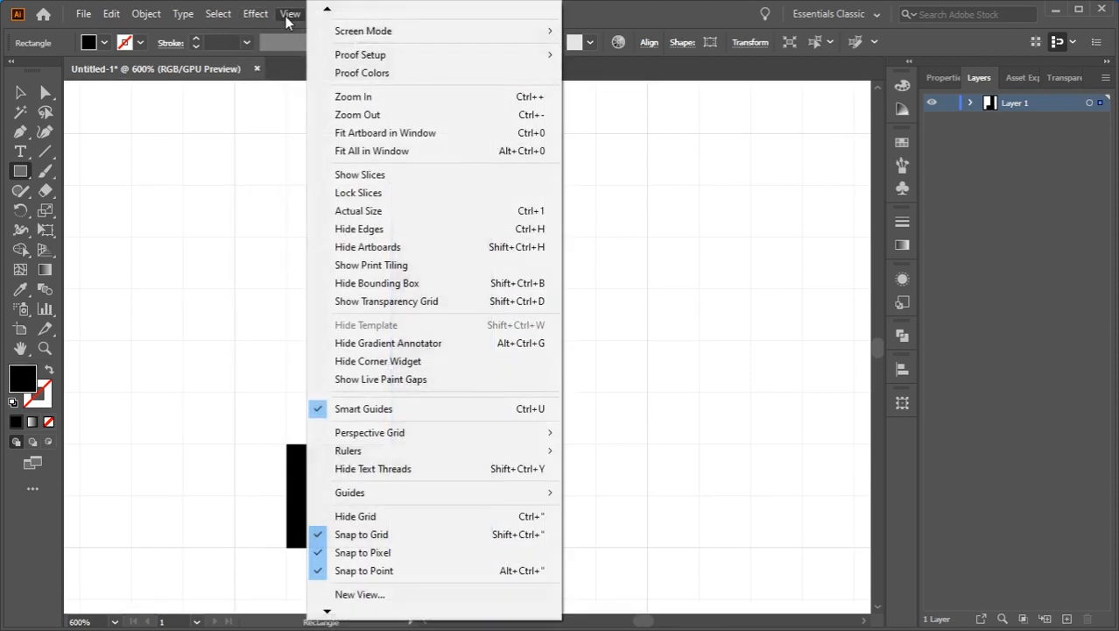
mouse_move(323, 13)
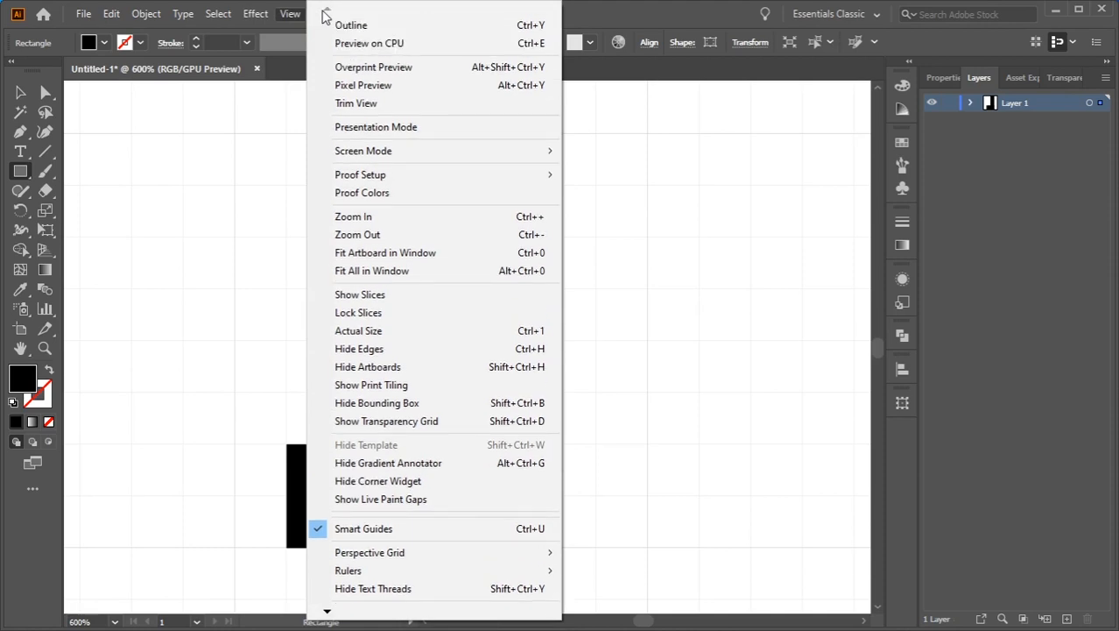
left_click(378, 25)
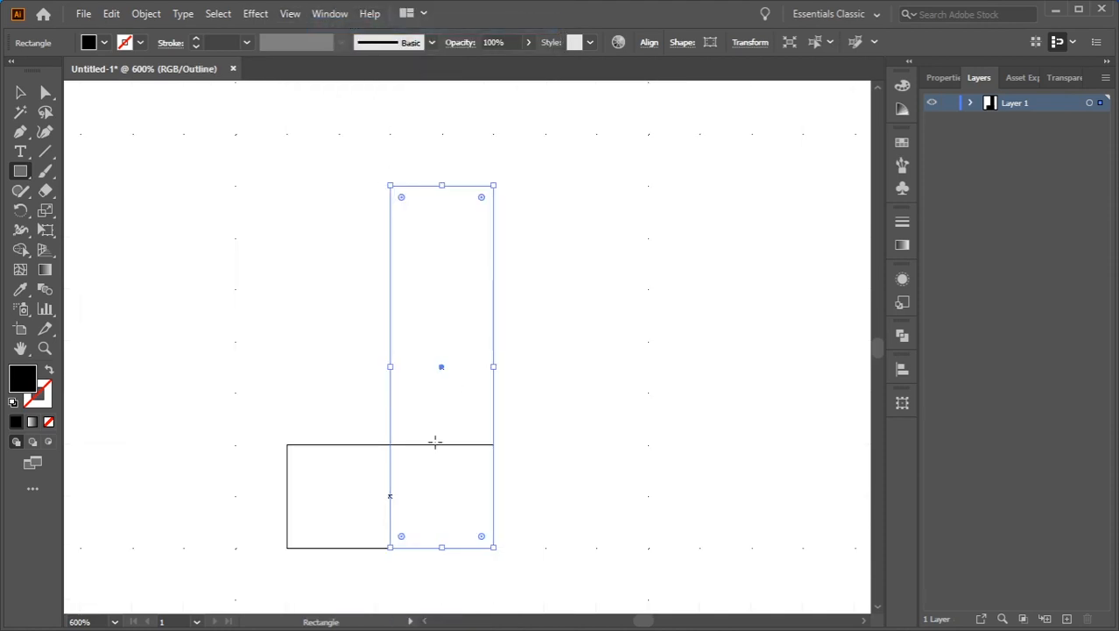
key("v")
left_click(234, 188)
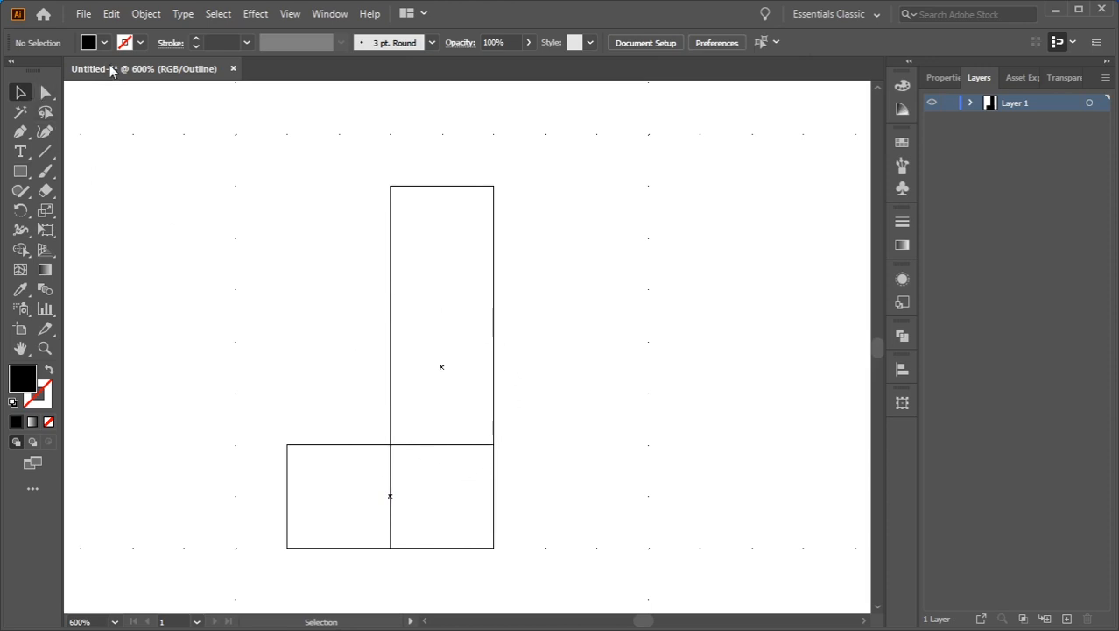
left_click(46, 92)
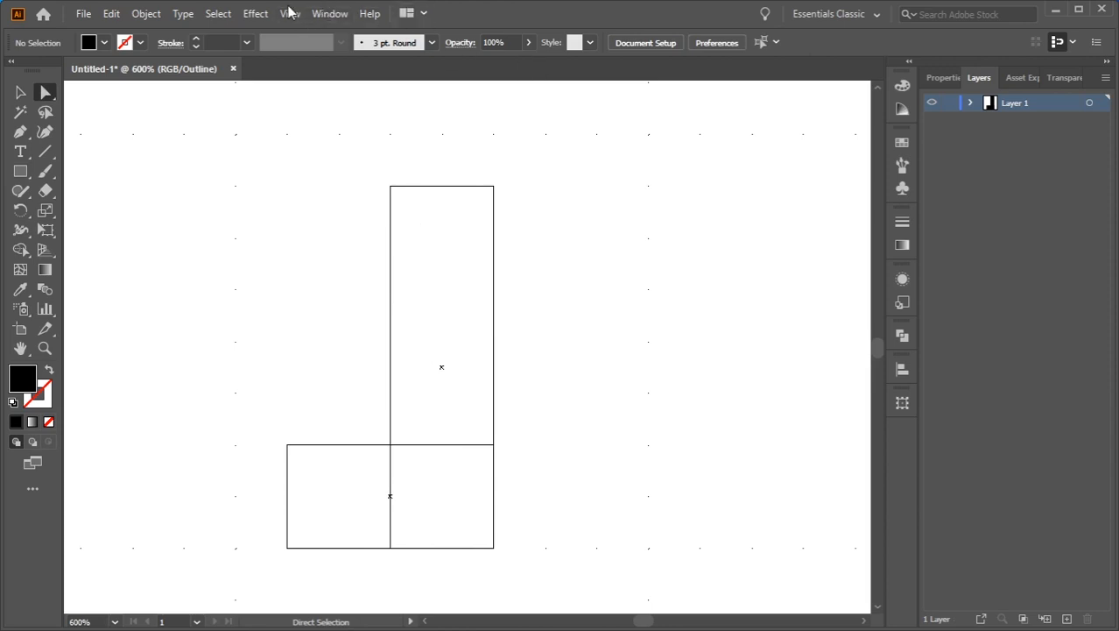
left_click(290, 12)
left_click(357, 24)
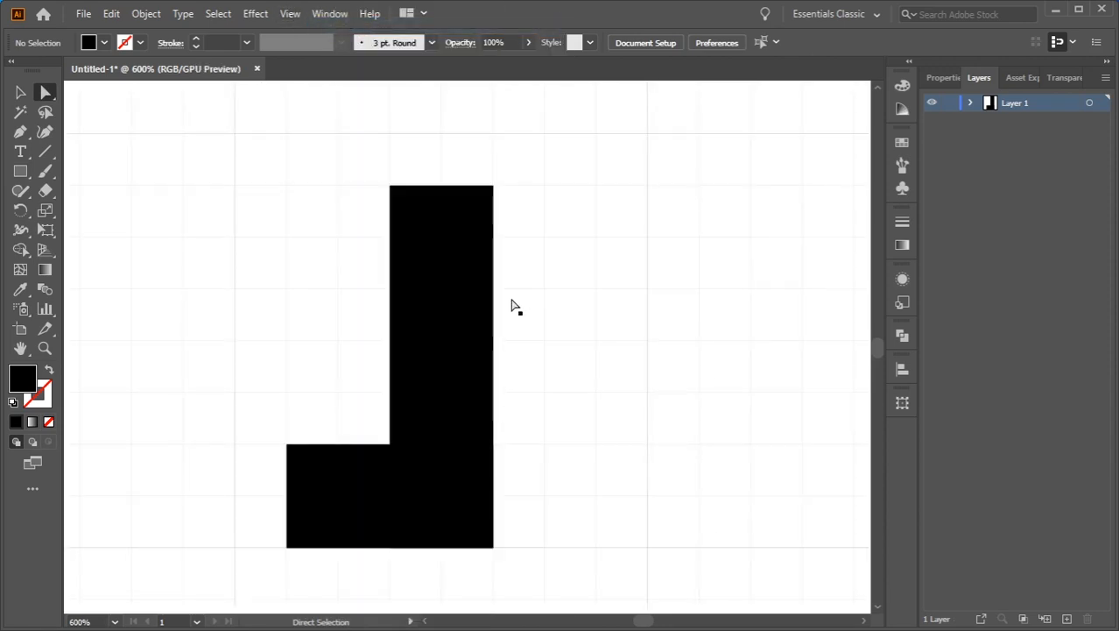
Step: Round all corners of the tall vertical rectangle with a 2 px radius
left_click(479, 307)
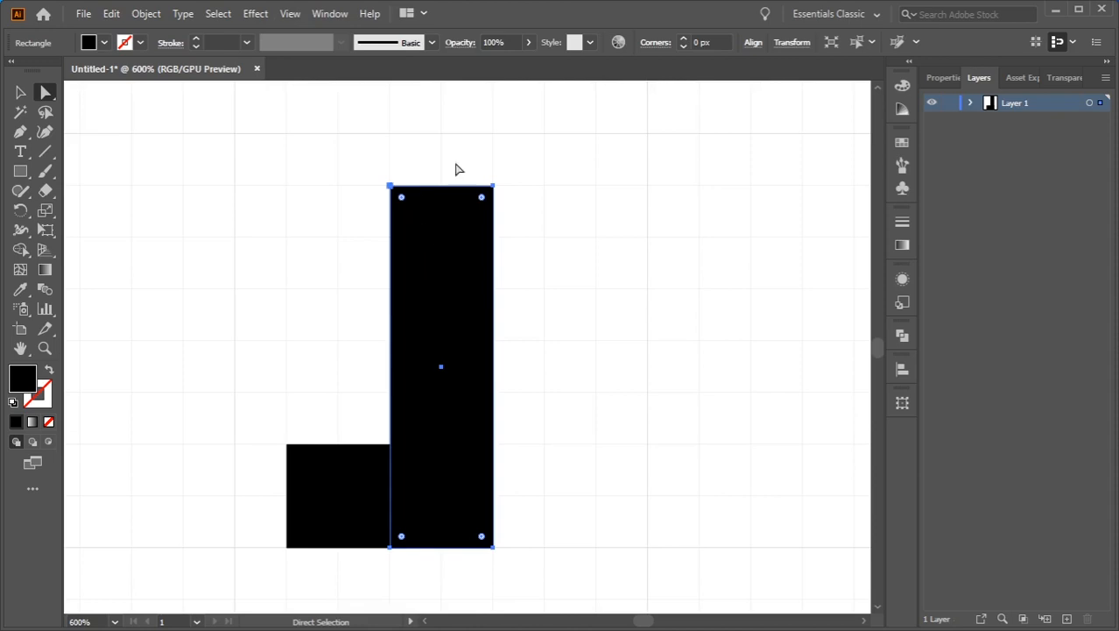
left_click(695, 42)
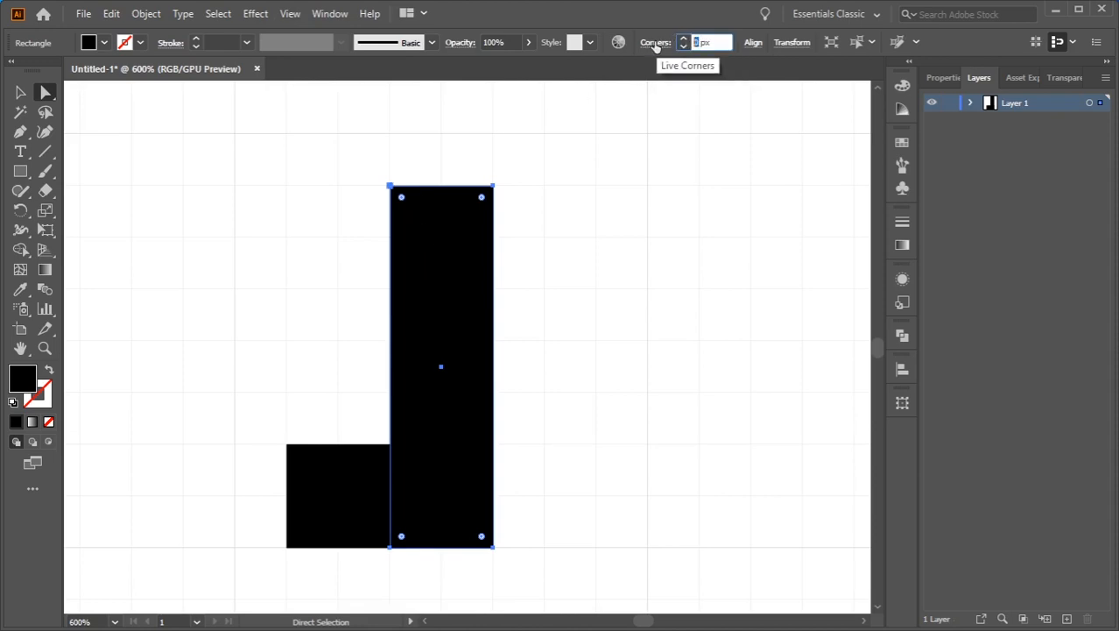
key("Return")
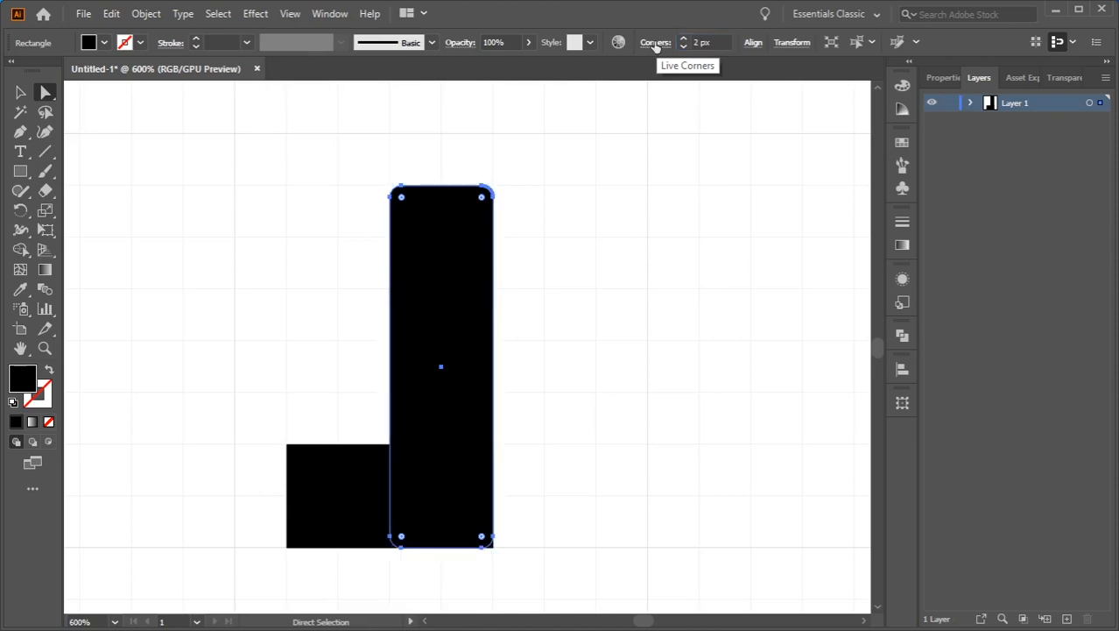
Step: Round all corners of the horizontal rectangle with a 2 px radius and deselect it
left_click(261, 490)
left_click(302, 488)
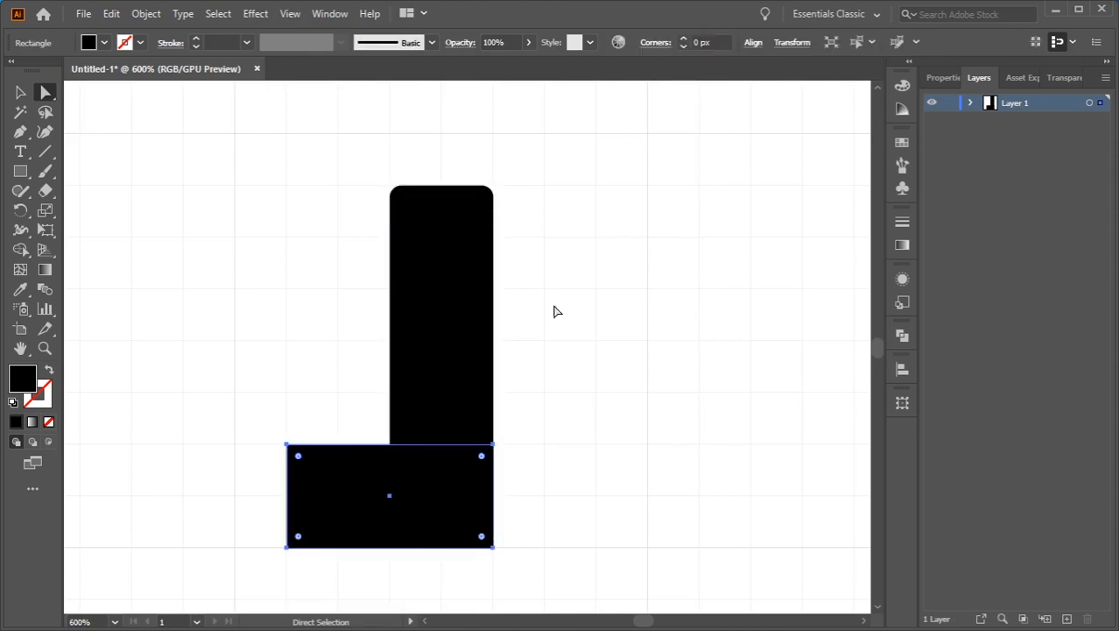
left_click_drag(699, 41, 669, 49)
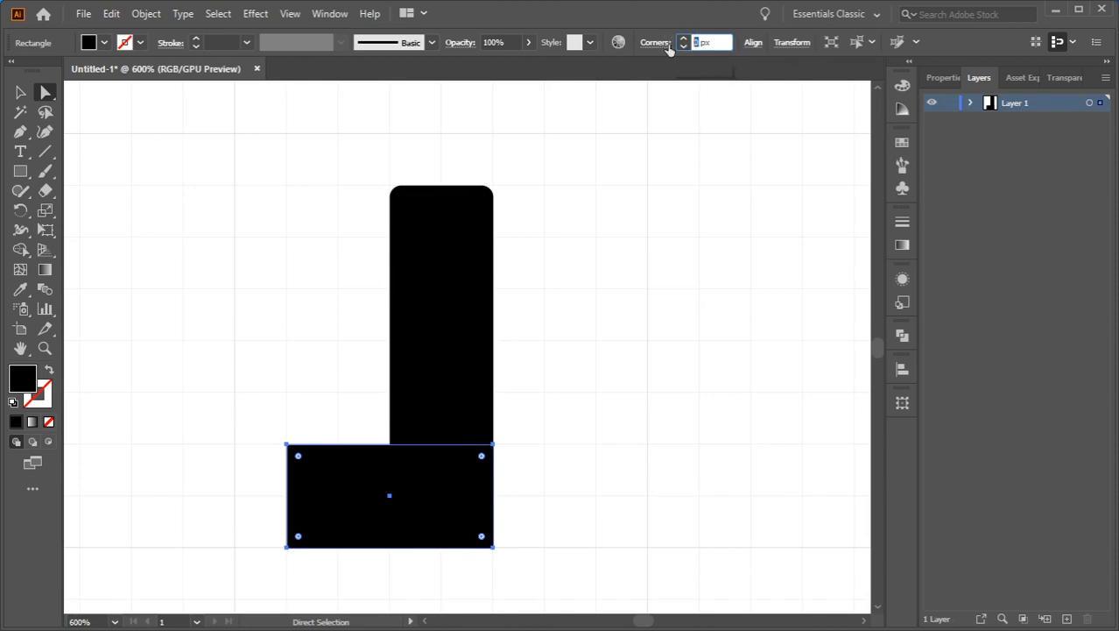
type("2")
key("Return")
left_click(698, 175)
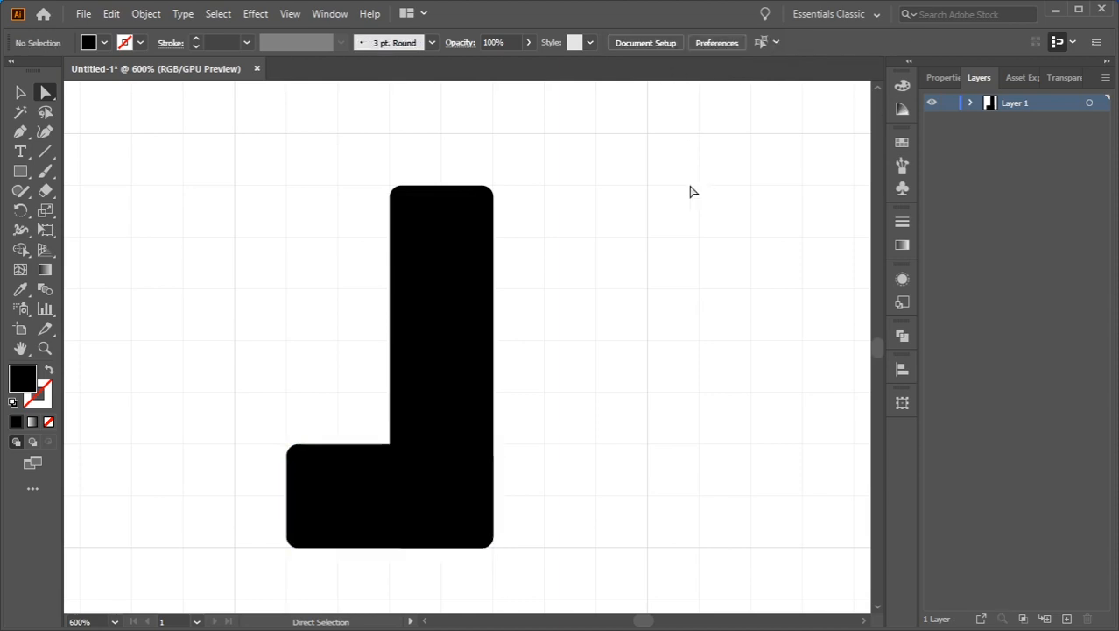
left_click(464, 314)
key("ctrl+shift+a")
left_click(362, 488)
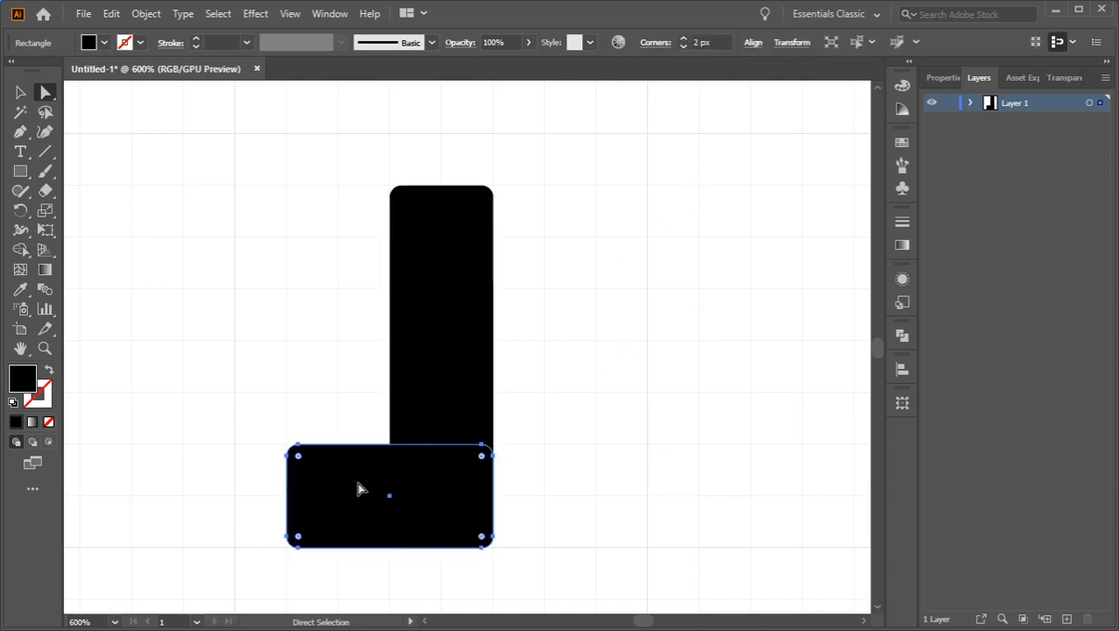
left_click(475, 356)
left_click(626, 320)
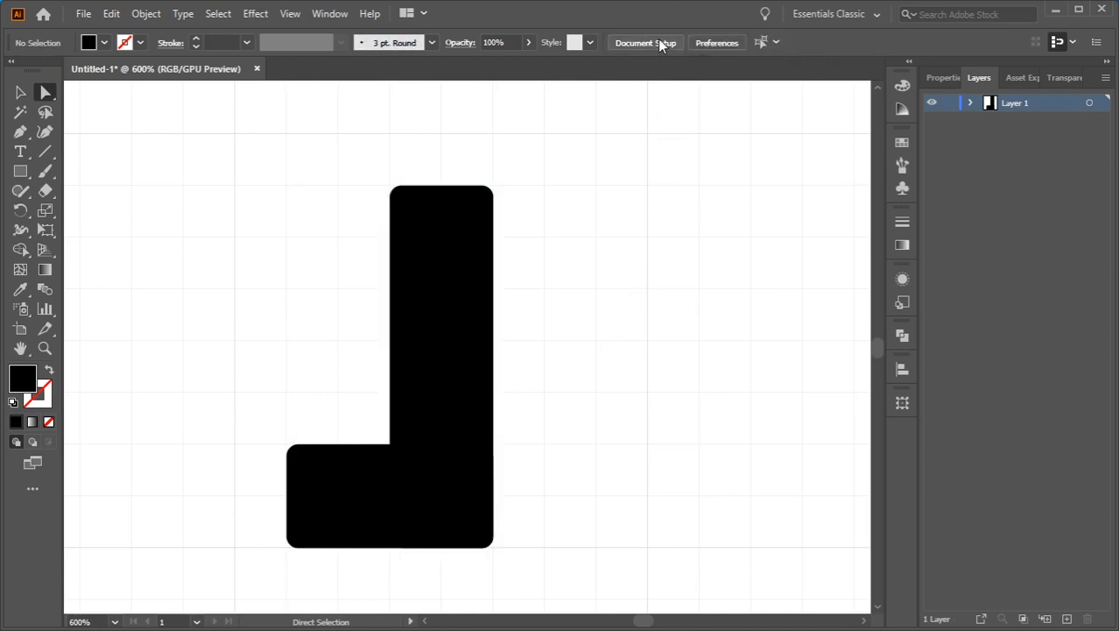
Step: Group the two rounded rectangles and check the Scale Corners option in the group's transform settings
left_click_drag(263, 175, 555, 559)
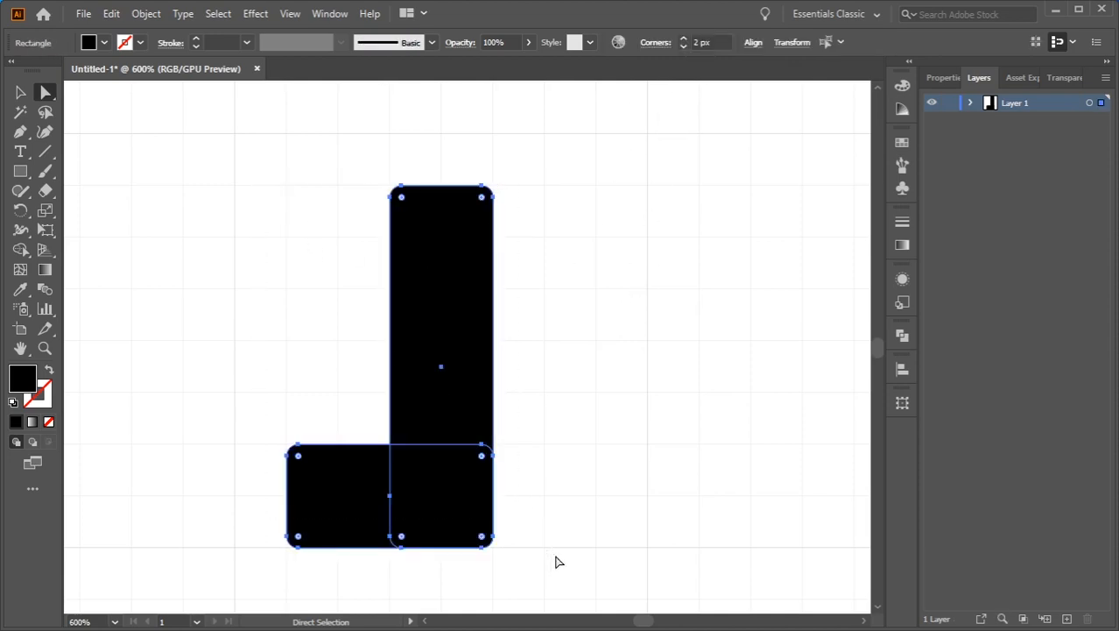
right_click(455, 258)
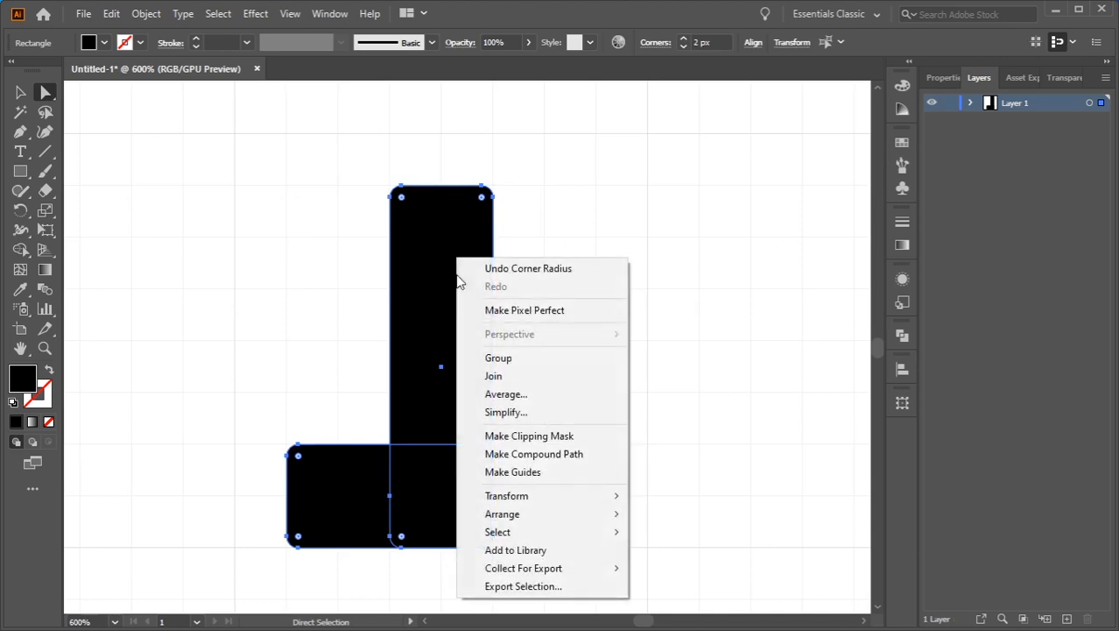
left_click(495, 359)
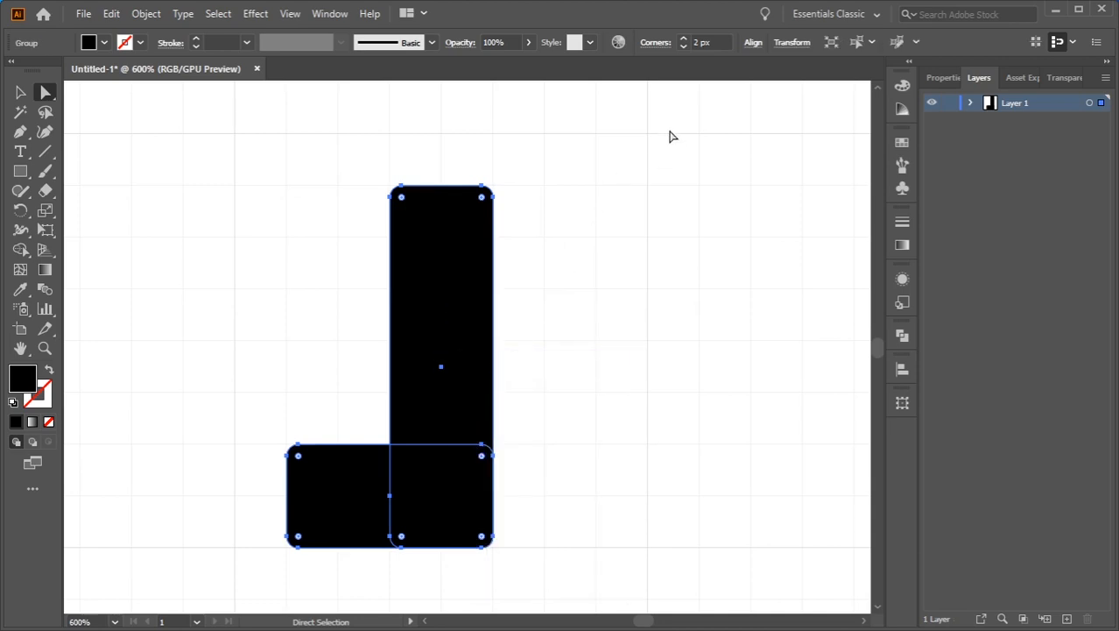
left_click(786, 44)
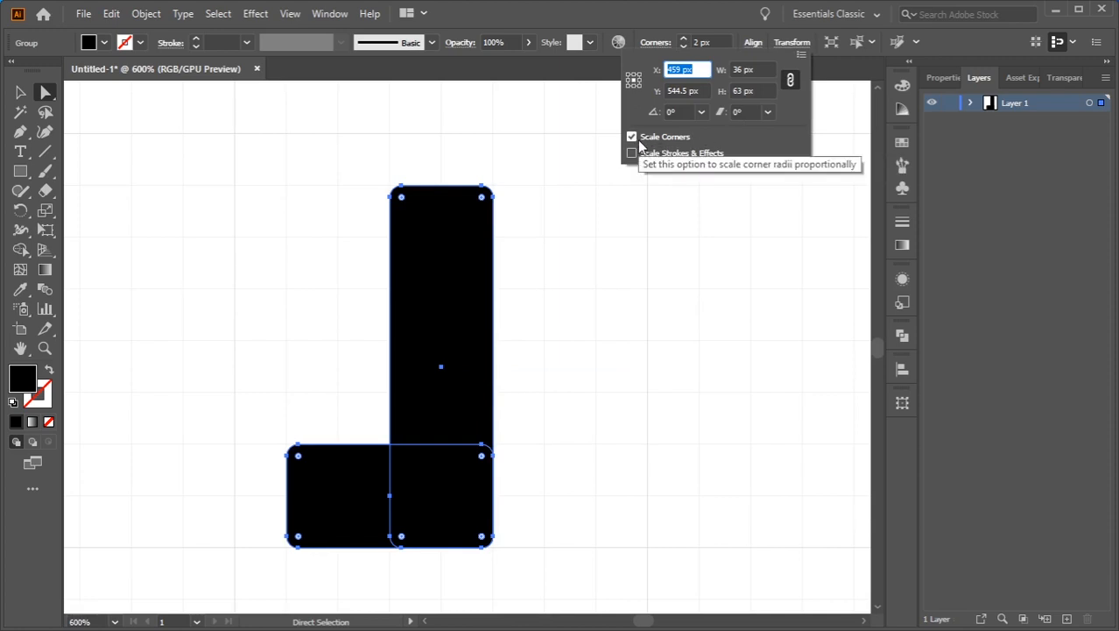
left_click(670, 253)
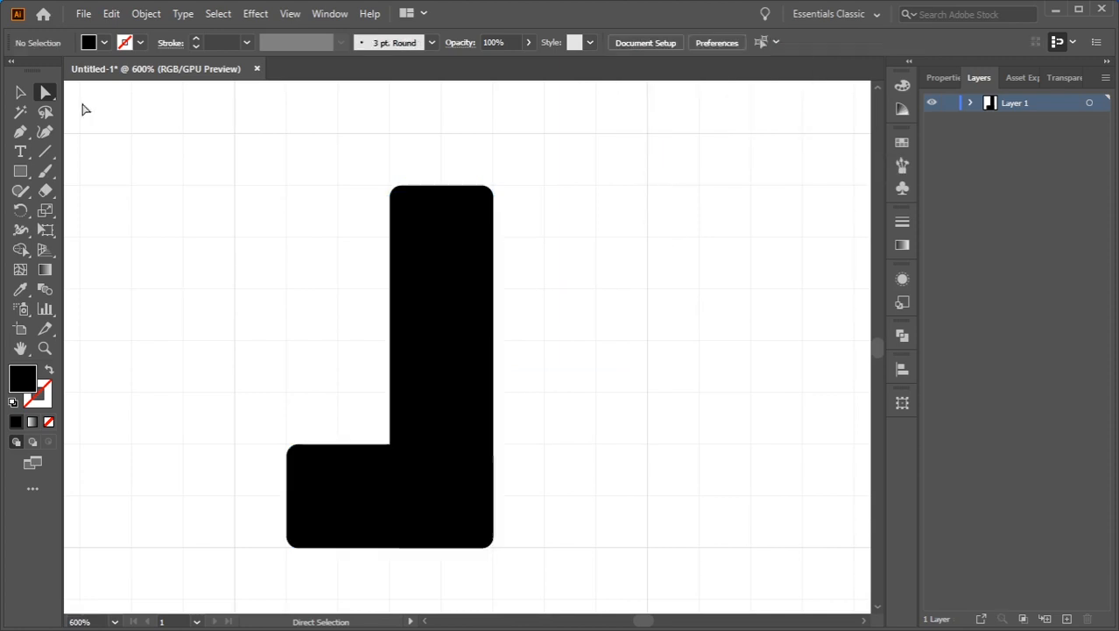
Step: Scale the grouped reversed-L shape up proportionally to about 309 by 540 px
left_click(20, 92)
left_click_drag(186, 204, 520, 543)
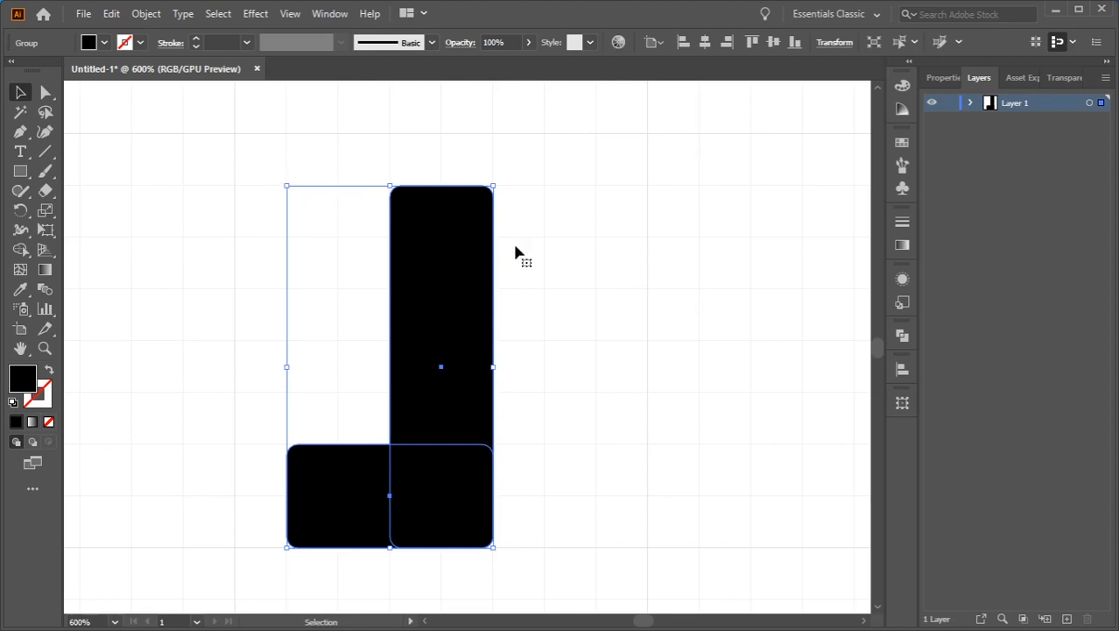
scroll(574, 275, "down", 4)
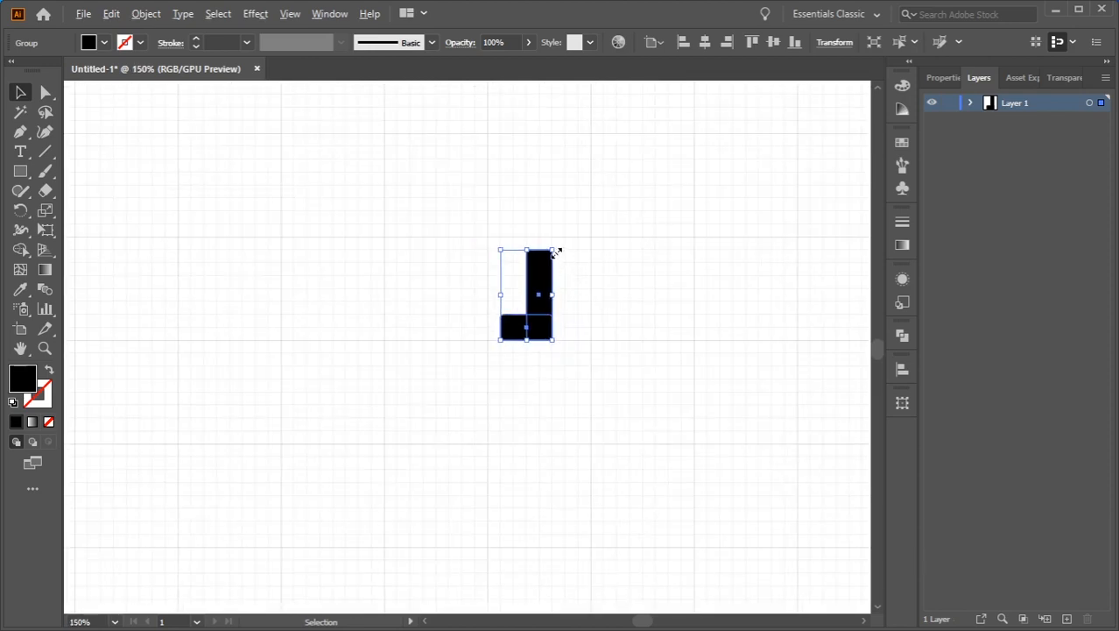
scroll(651, 282, "down", 3)
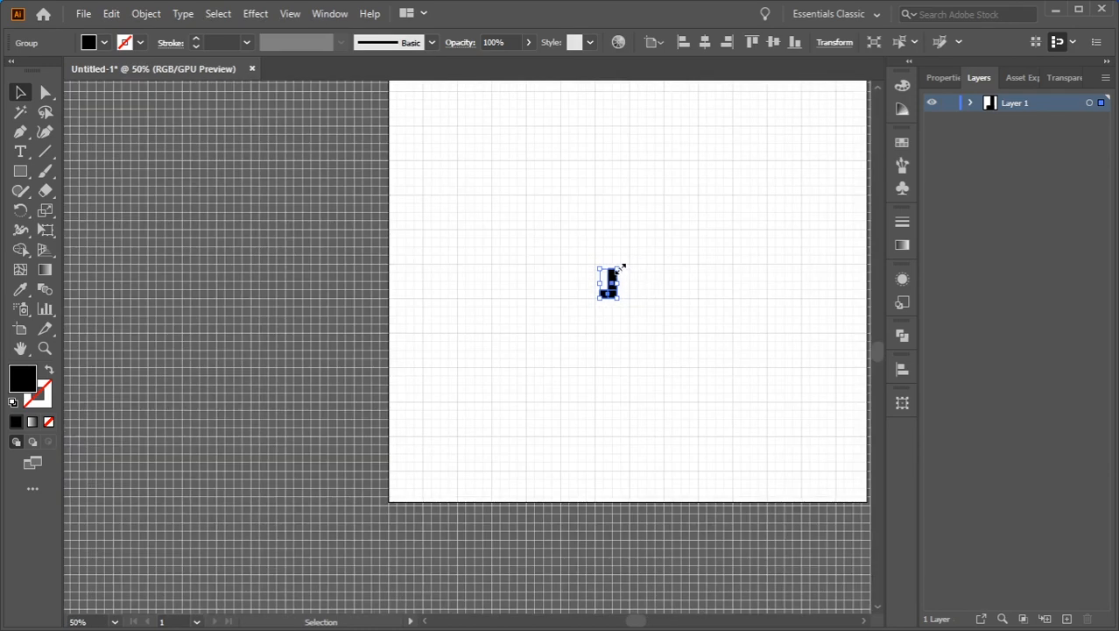
left_click_drag(620, 267, 872, 111)
key("space")
left_click_drag(753, 222, 469, 307)
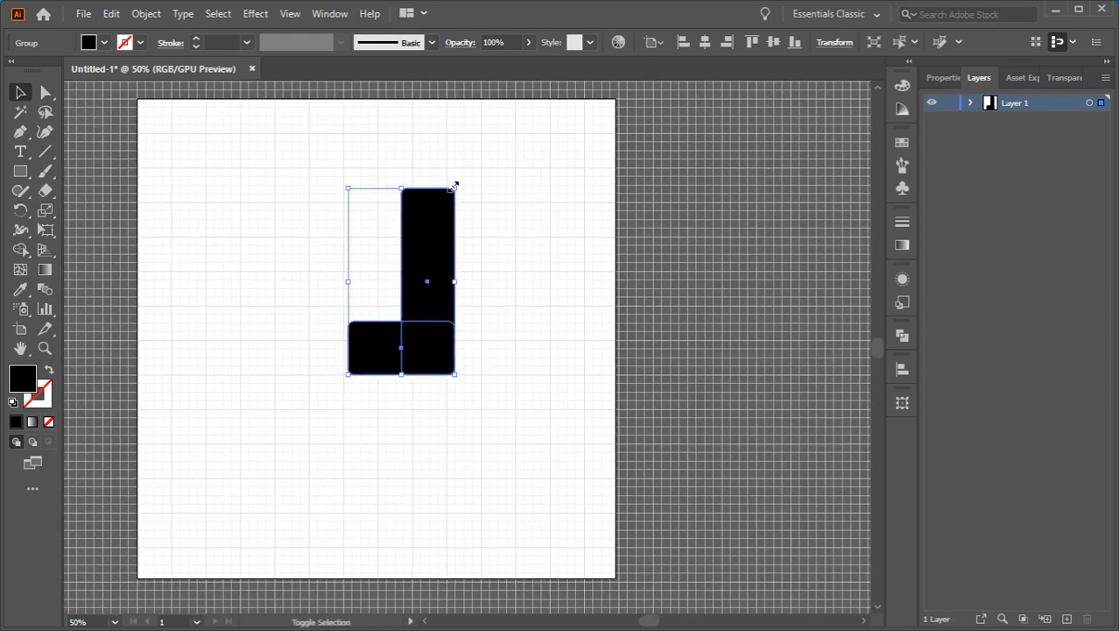
left_click_drag(455, 184, 542, 119)
Step: Move the enlarged group to the center of the artboard and keep it selected
left_click_drag(480, 228, 428, 305)
left_click(556, 324)
left_click(433, 333)
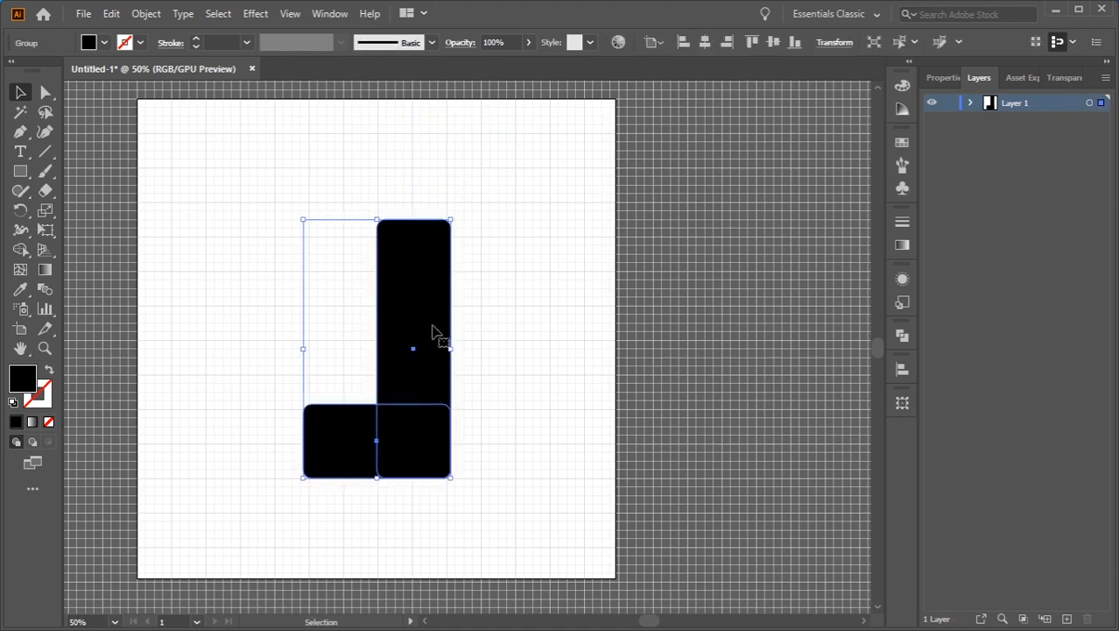
left_click(580, 308)
left_click(435, 316)
left_click(545, 317)
left_click(419, 332)
Step: Ungroup the reversed-L shape into its two separate rectangles and deselect everything
right_click(422, 289)
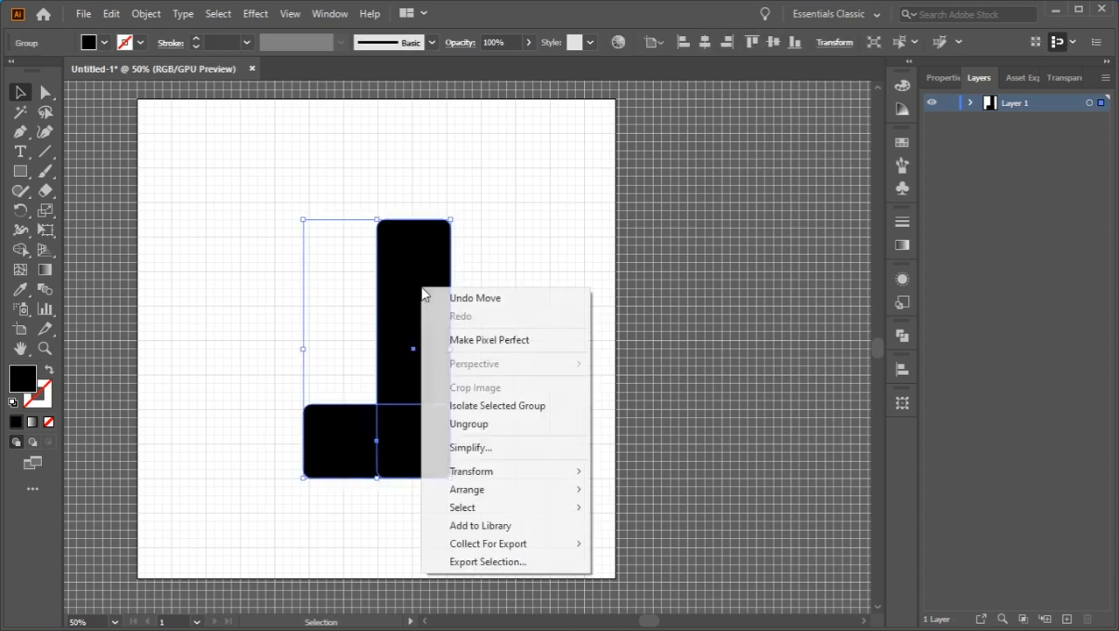
left_click(469, 423)
left_click(537, 310)
left_click(425, 296)
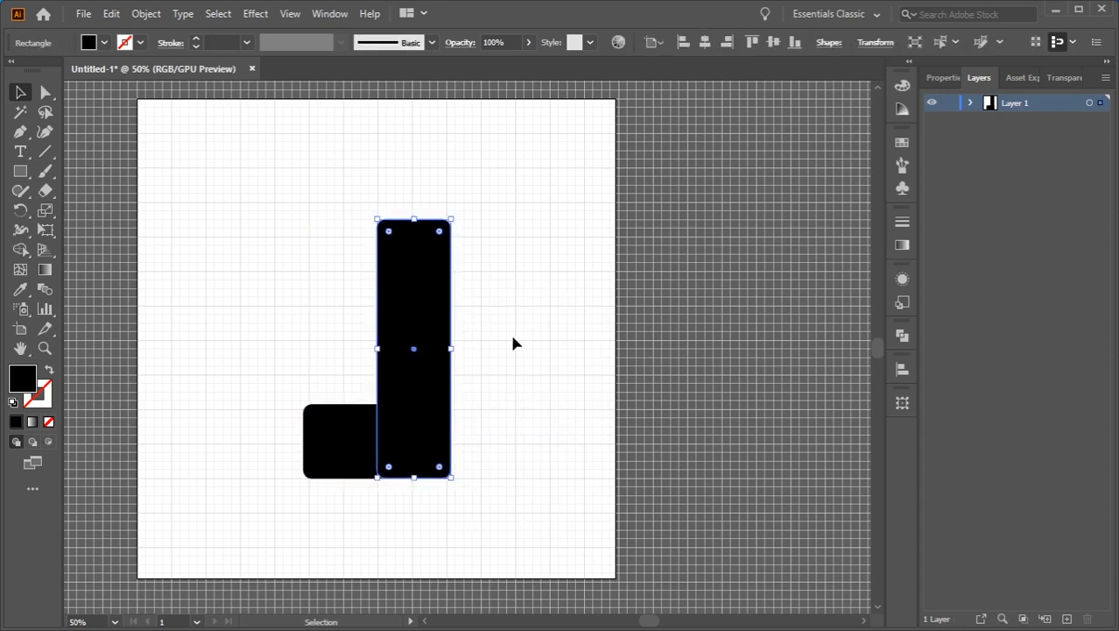
left_click(549, 347)
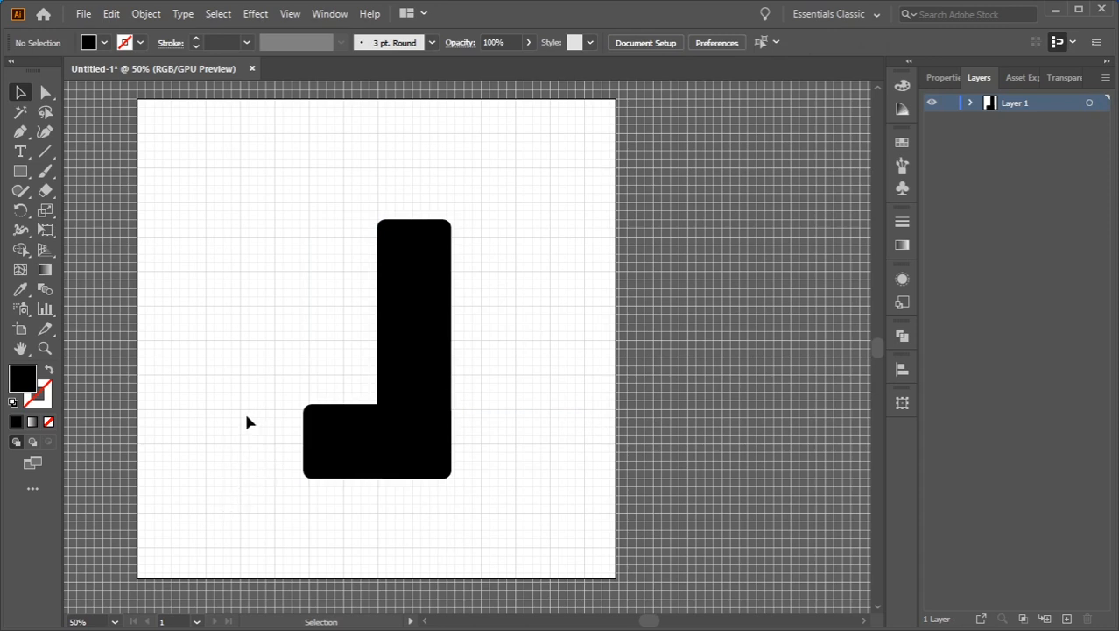
Step: Switch to Chrome, go to atlassian.design and open its brand color guidelines
key("alt+Tab")
key("alt+Tab")
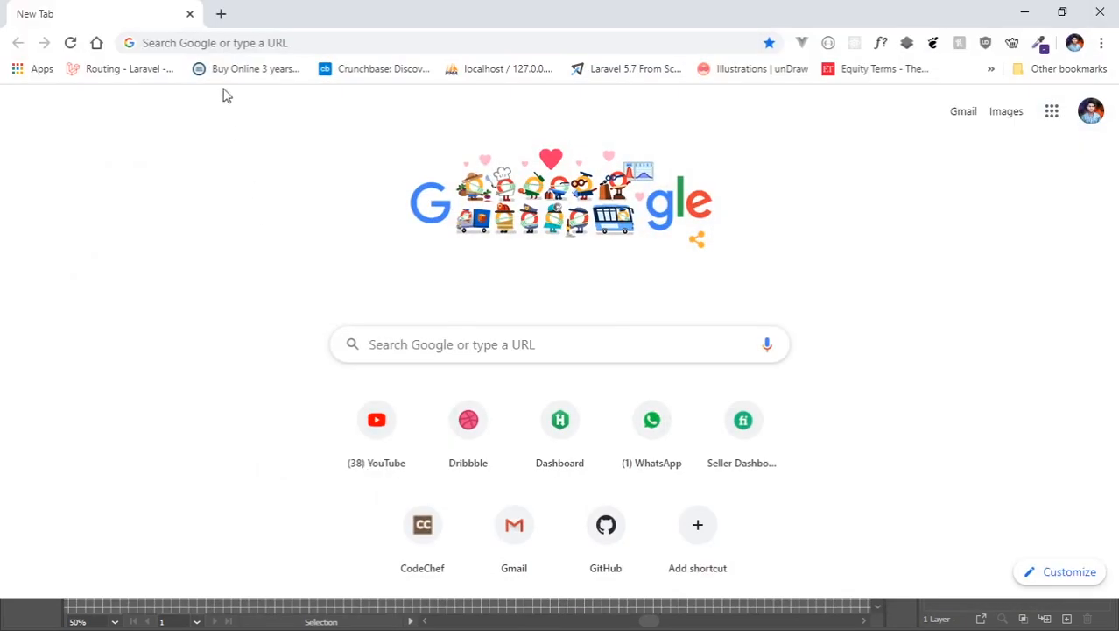
left_click(214, 42)
type("atl")
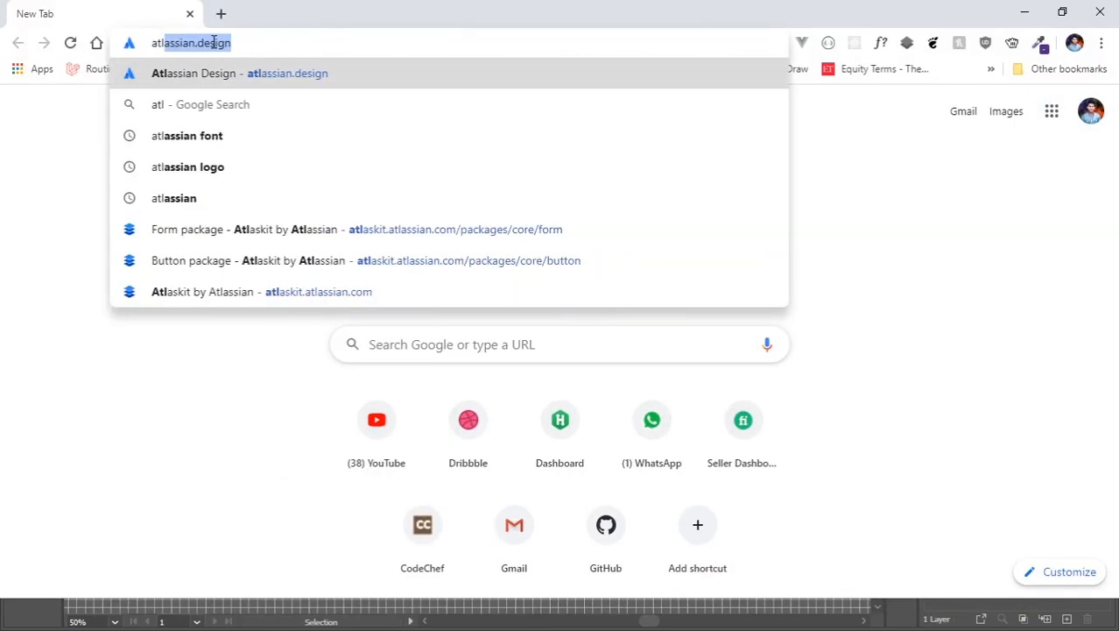
key("Right")
key("Return")
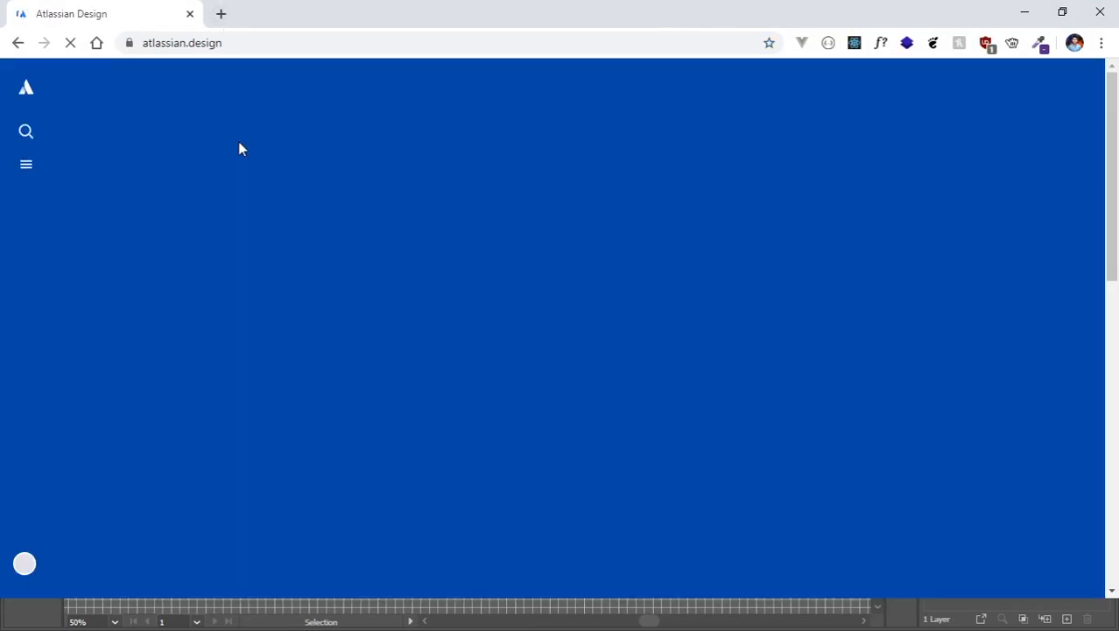
scroll(564, 313, "down", 3)
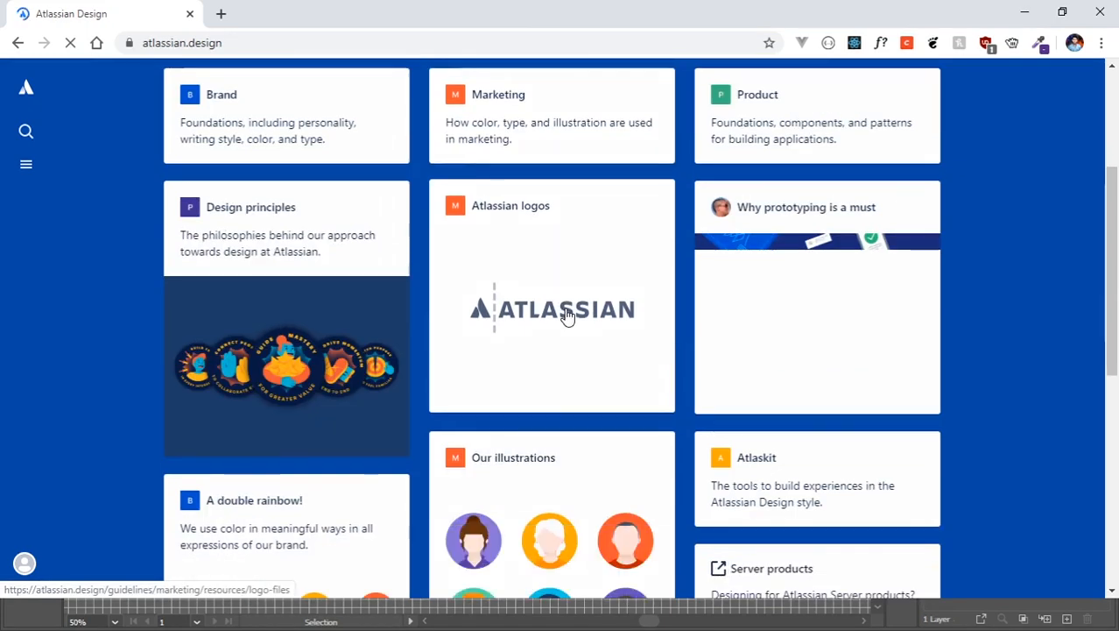
scroll(430, 321, "down", 3)
left_click(261, 316)
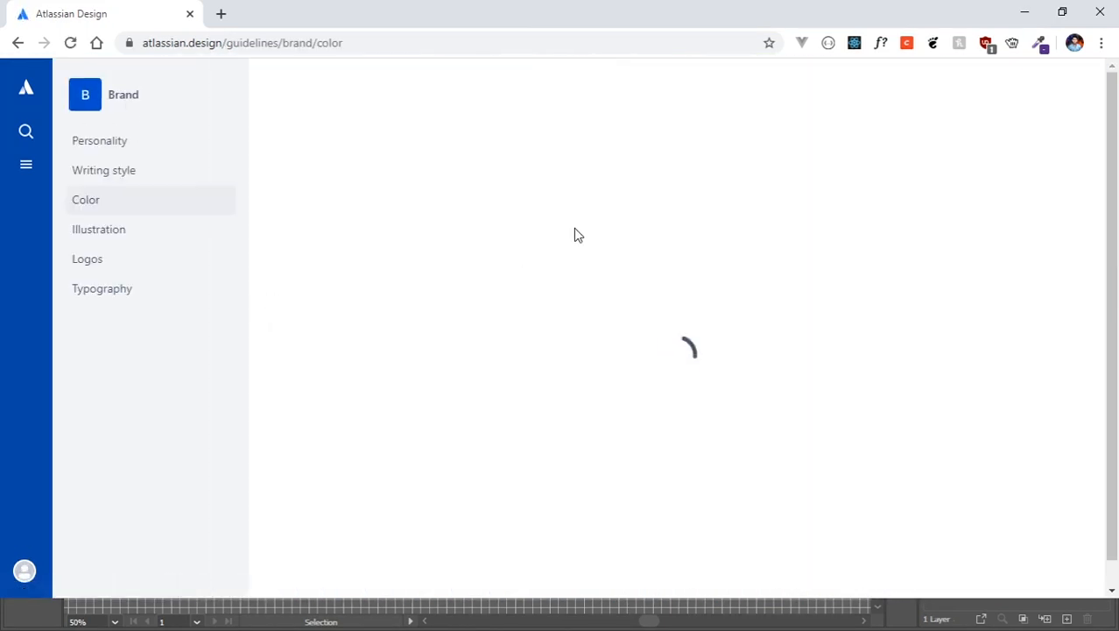
Step: Copy the hex code 0065FF of B300 - Sodium explosion from the blues palette and return to Illustrator
scroll(513, 317, "down", 6)
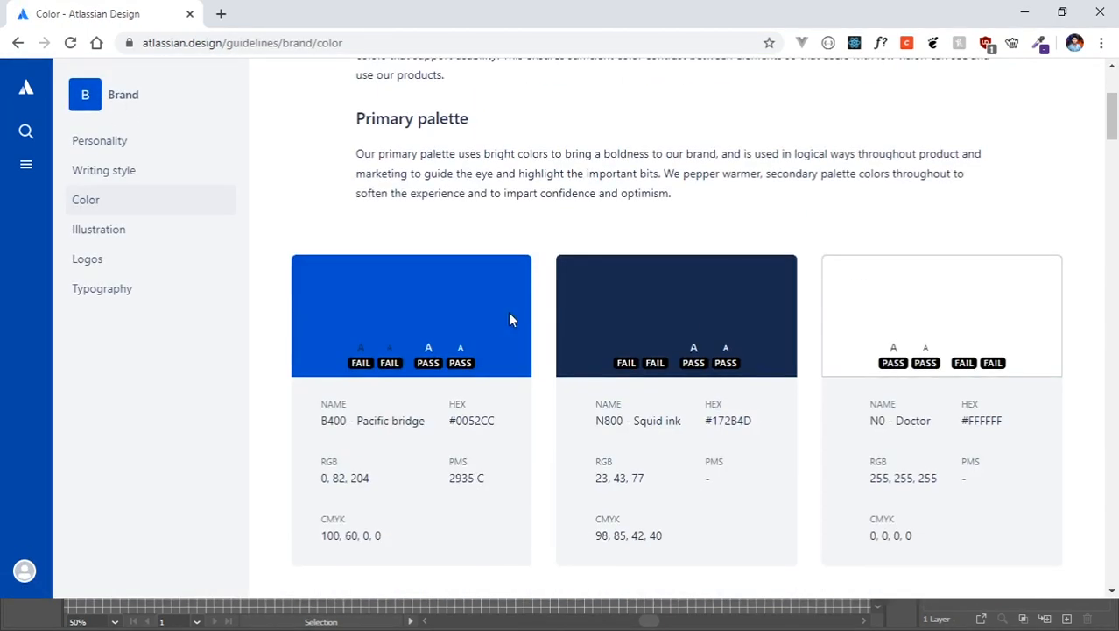
scroll(417, 227, "up", 3)
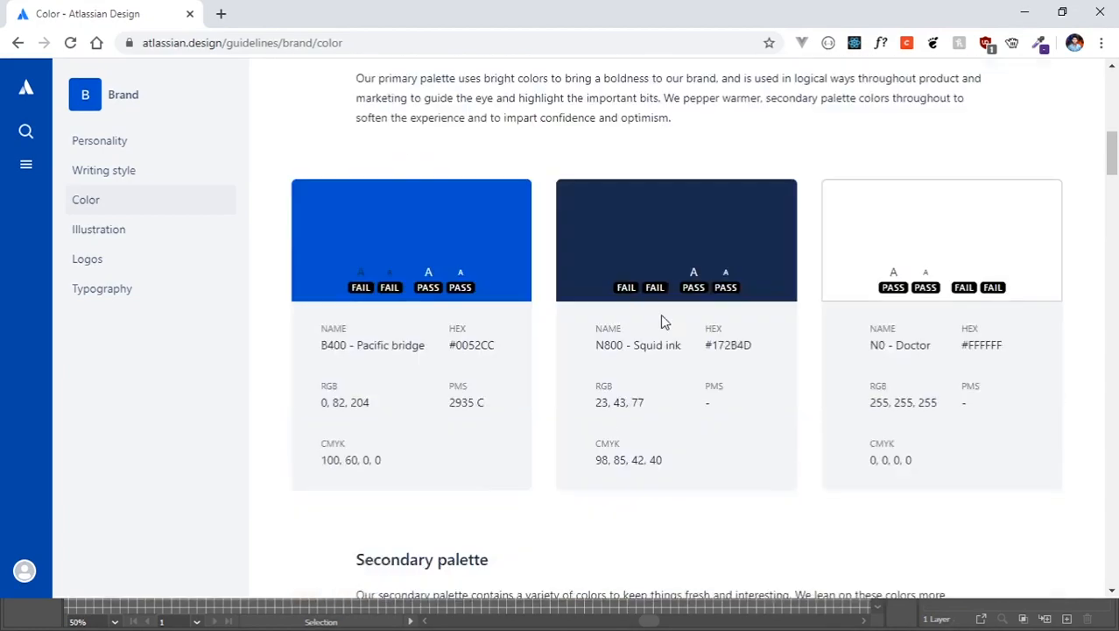
scroll(661, 314, "down", 12)
scroll(661, 313, "down", 15)
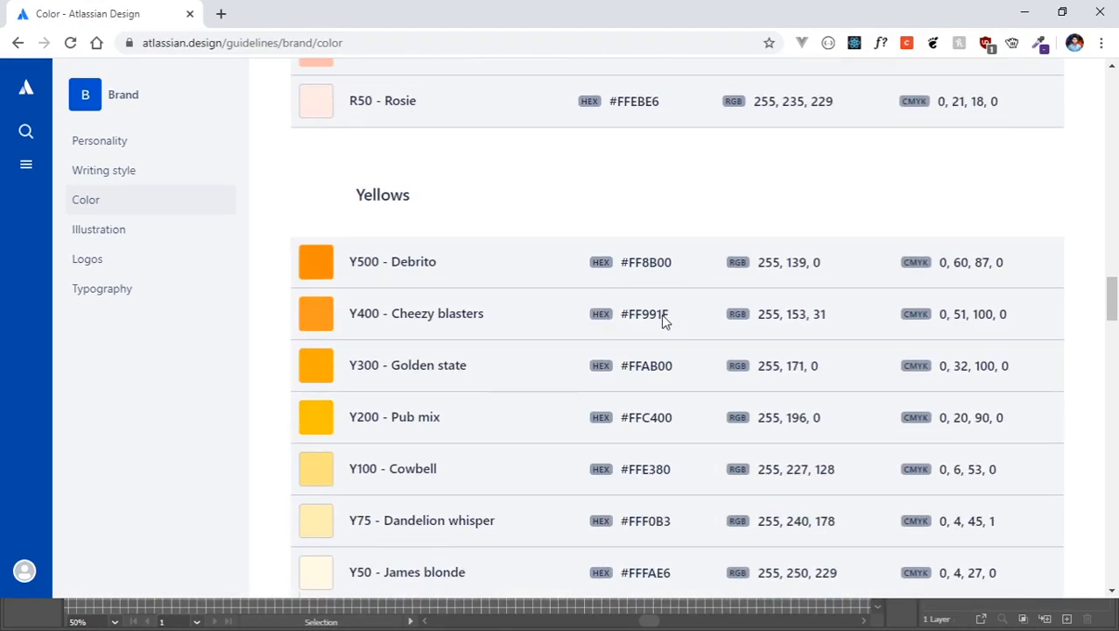
scroll(661, 314, "down", 5)
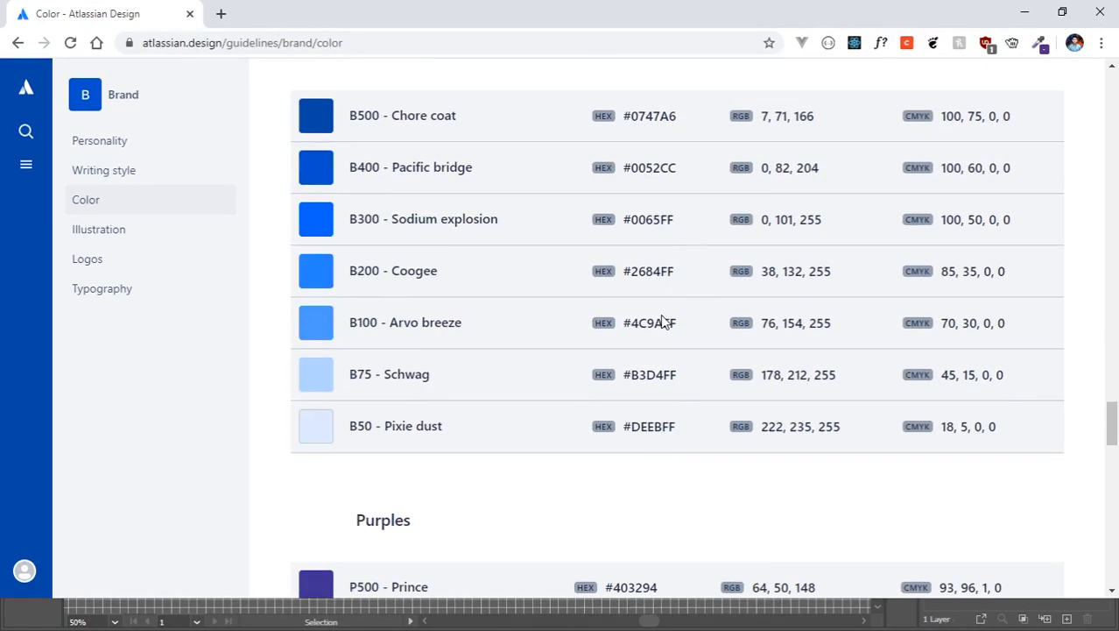
double_click(393, 271)
left_click(443, 275)
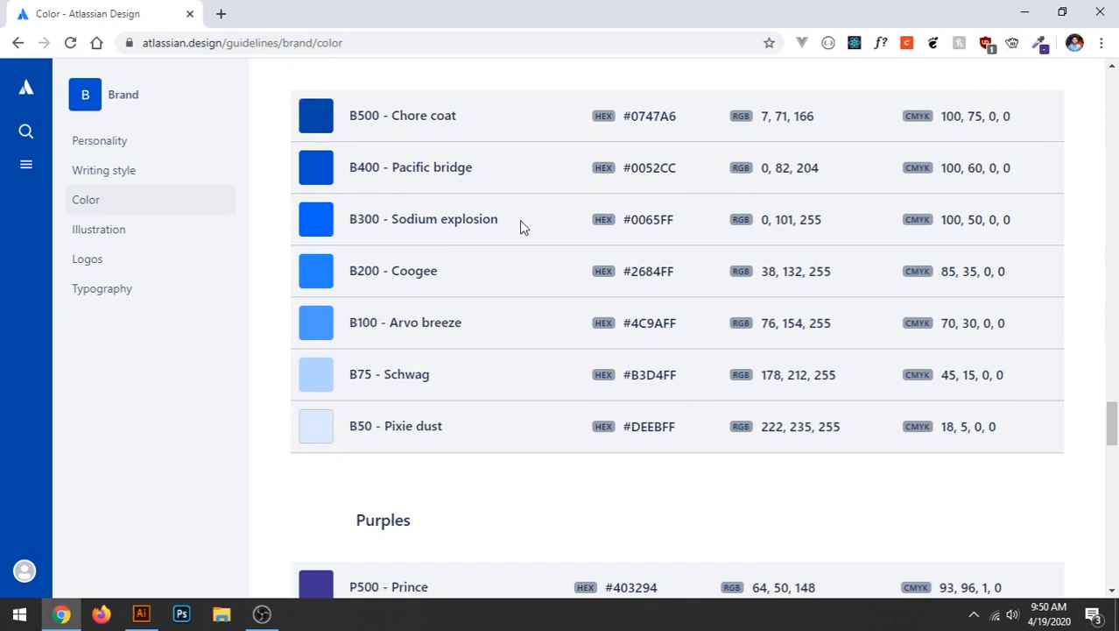
double_click(630, 222)
right_click(637, 217)
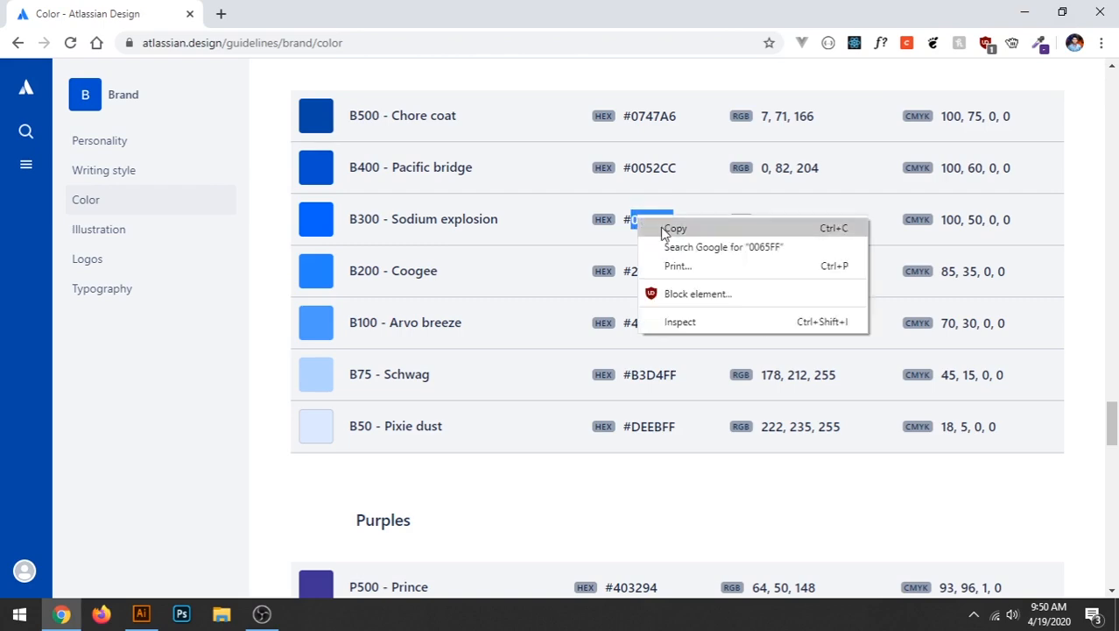
left_click(662, 229)
left_click(1025, 13)
Step: Fill the tall vertical rectangle with the default white-to-black linear gradient and deselect it
left_click(402, 326)
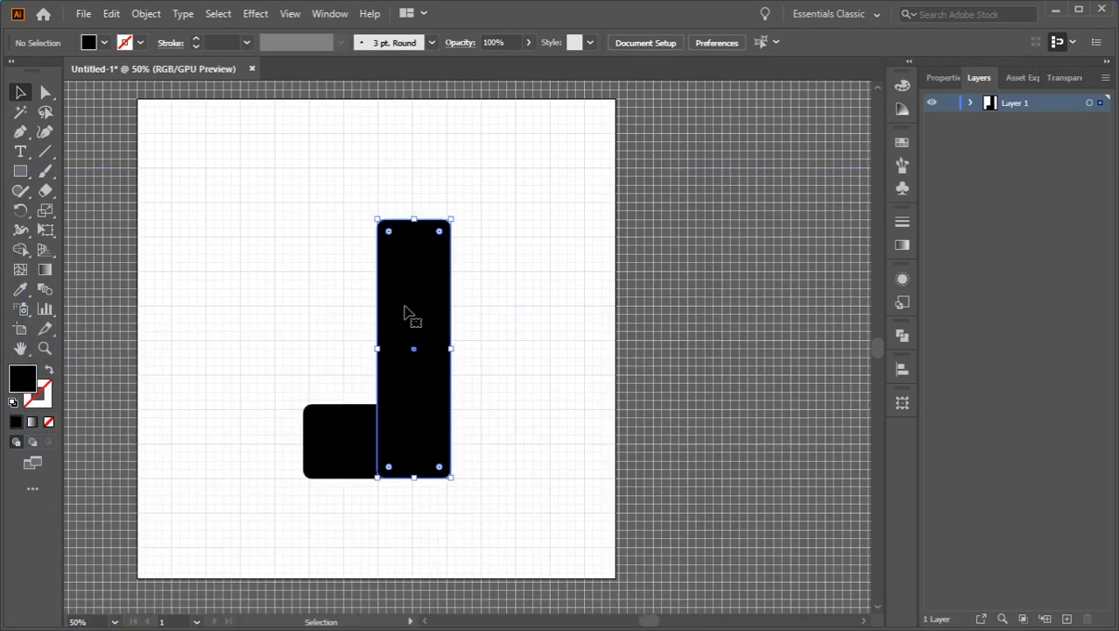
left_click(32, 421)
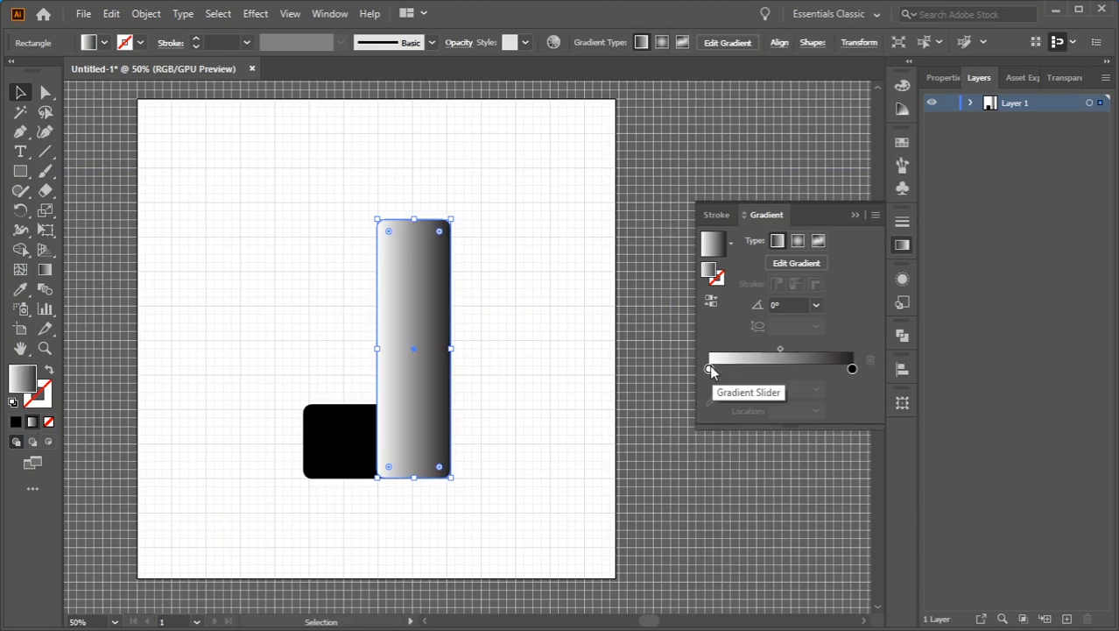
left_click(855, 215)
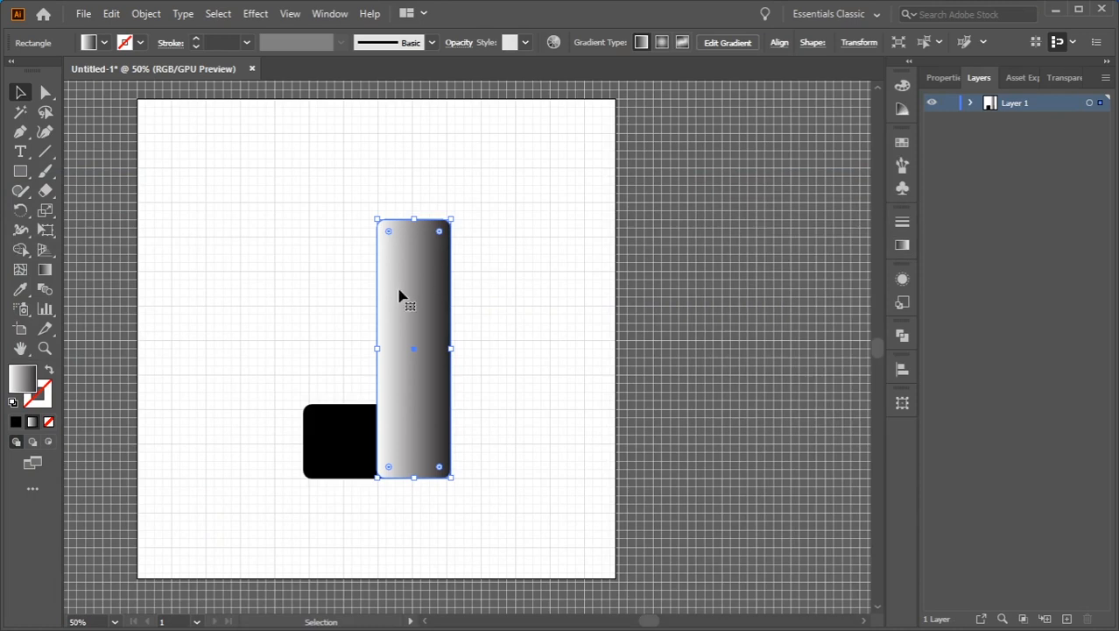
left_click(311, 259)
Step: Try rotating both rectangles together by 45°, and undo the rotation
left_click_drag(267, 201, 567, 465)
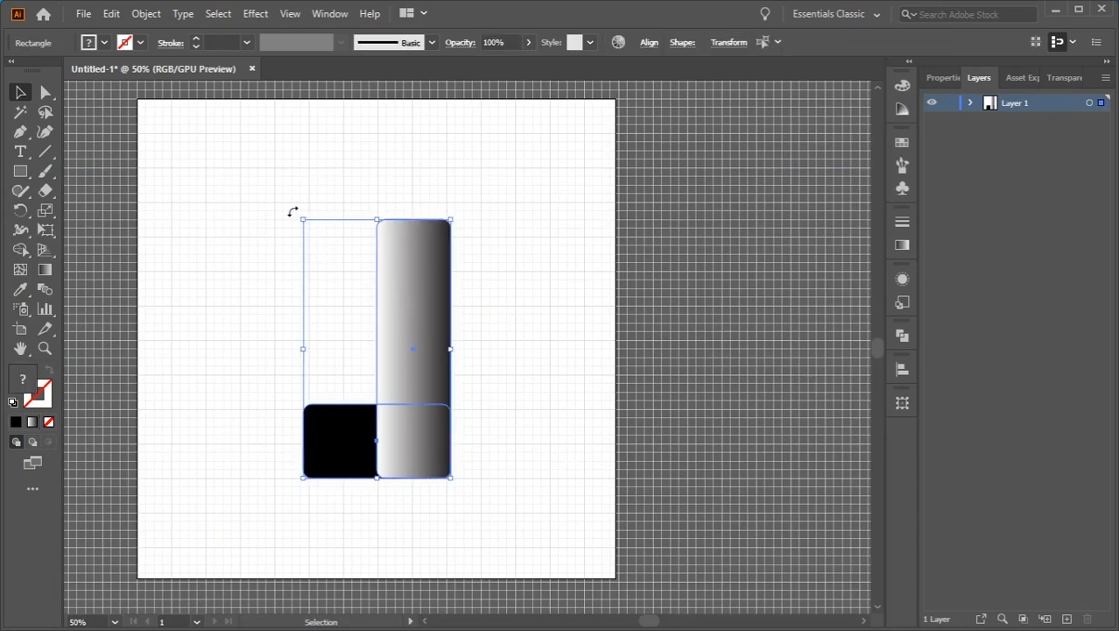
left_click(731, 43)
left_click(604, 112)
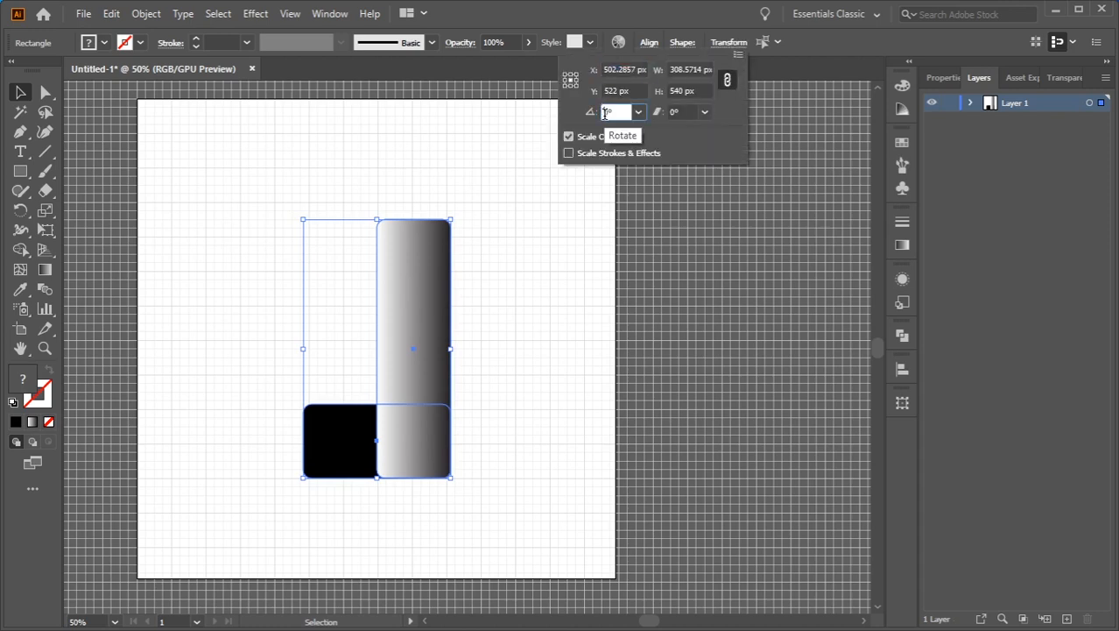
left_click_drag(608, 113, 574, 122)
type("415")
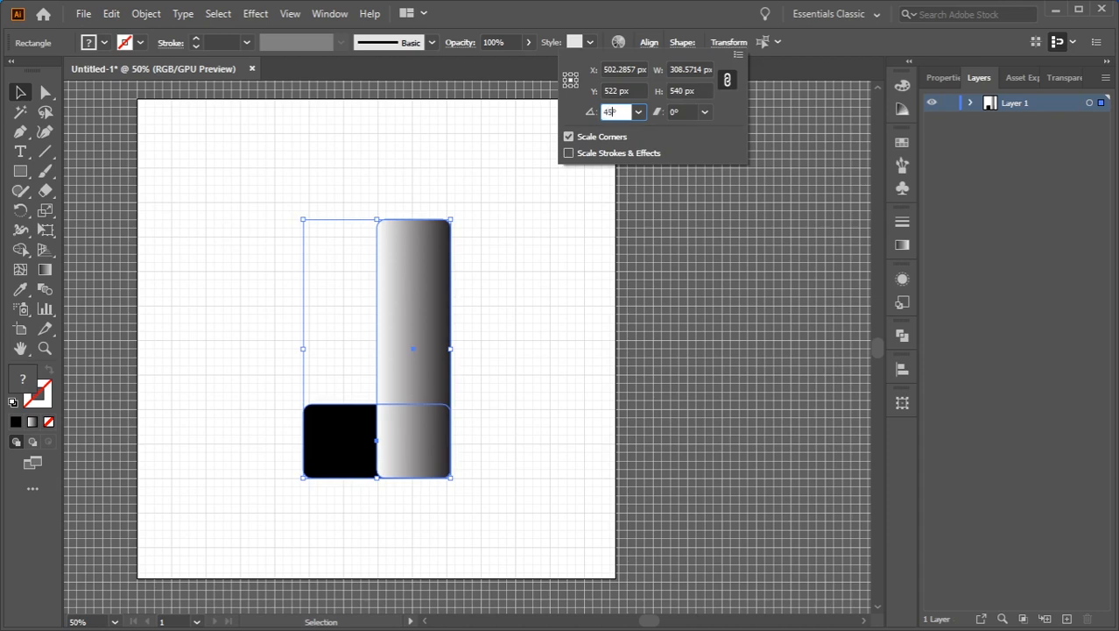
key("Return")
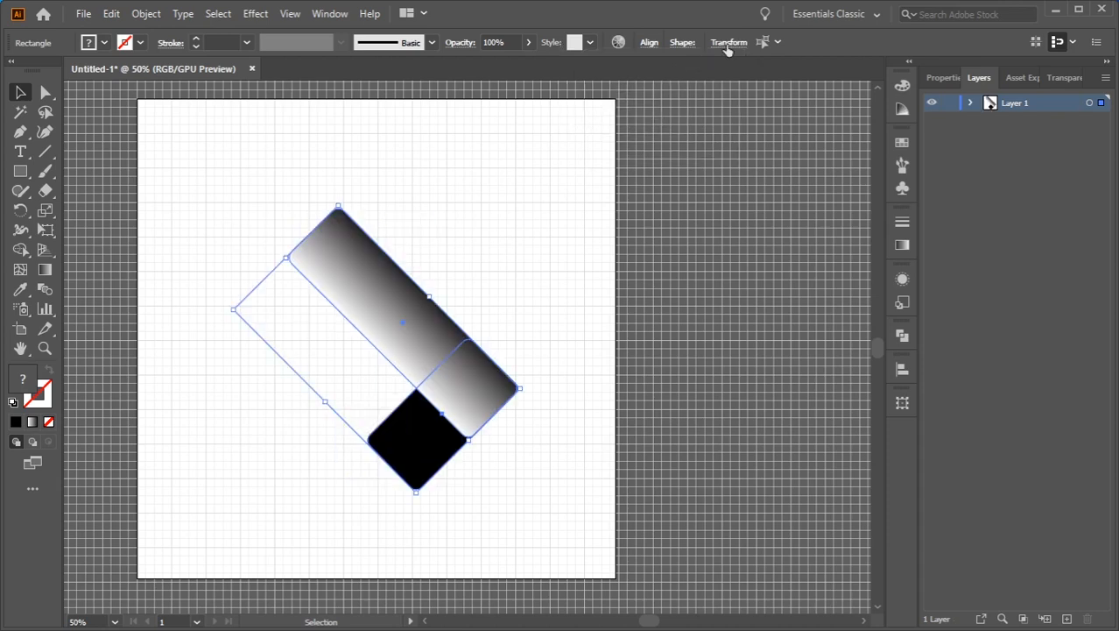
key("ctrl+z")
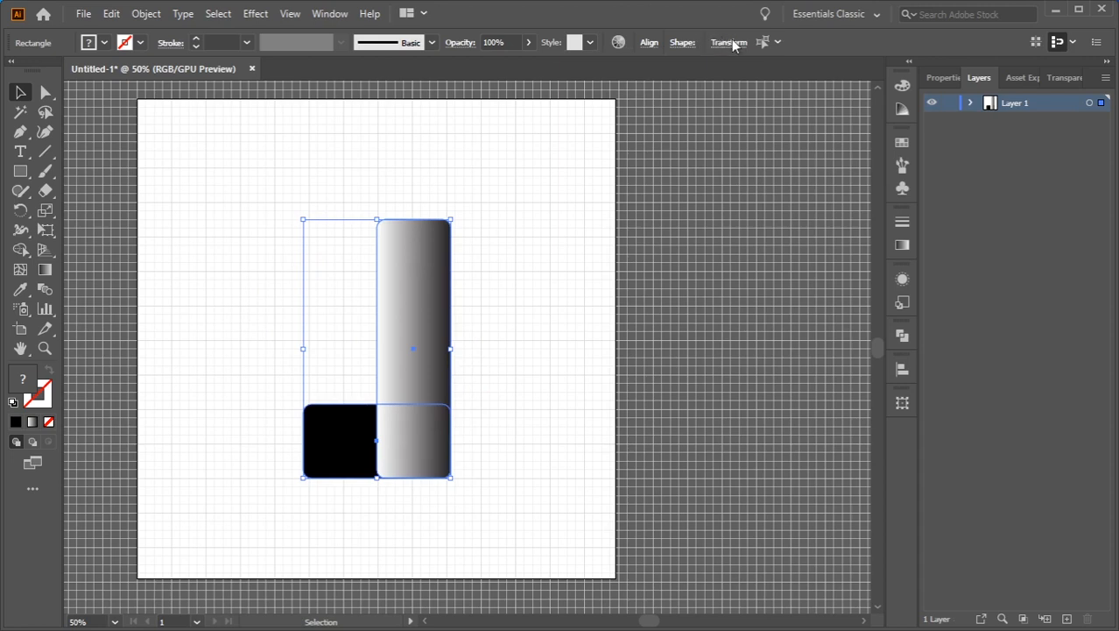
Step: Rotate both rectangles together by -45° and deselect them
left_click(730, 42)
left_click(613, 111)
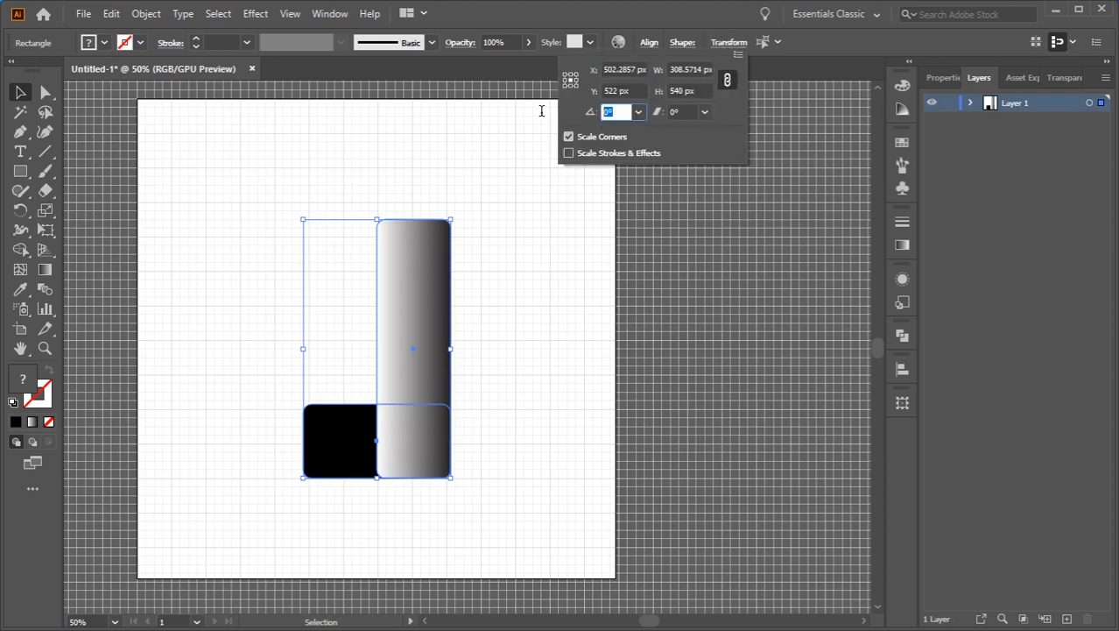
type("-45")
key("Return")
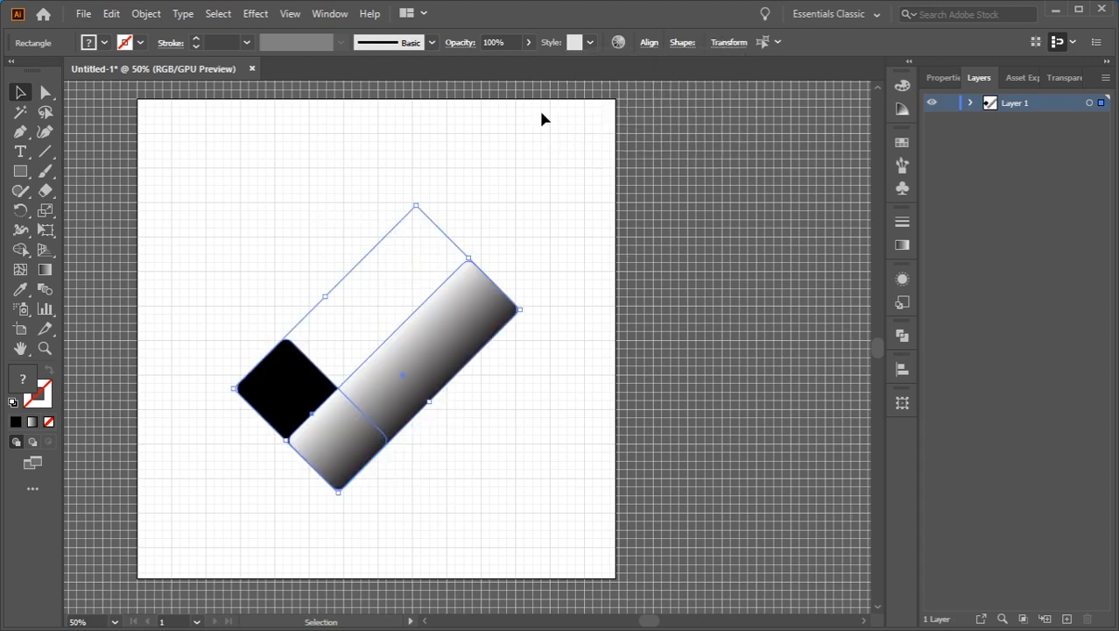
left_click(575, 244)
Step: Select the long arm of the check mark and open its gradient settings at the white start stop
left_click(448, 352)
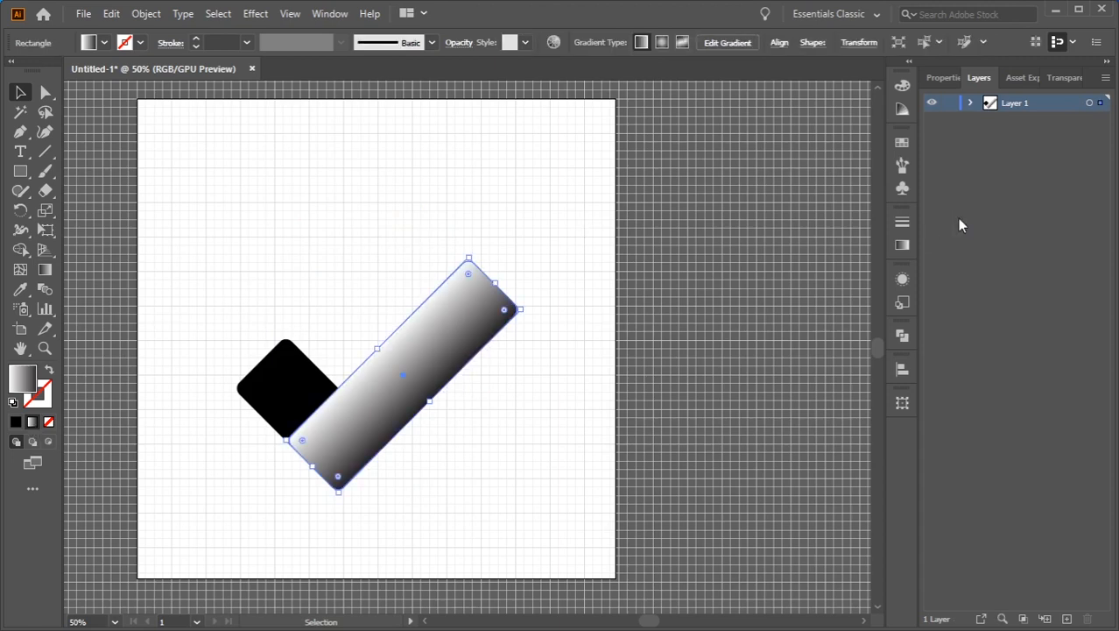
left_click(902, 246)
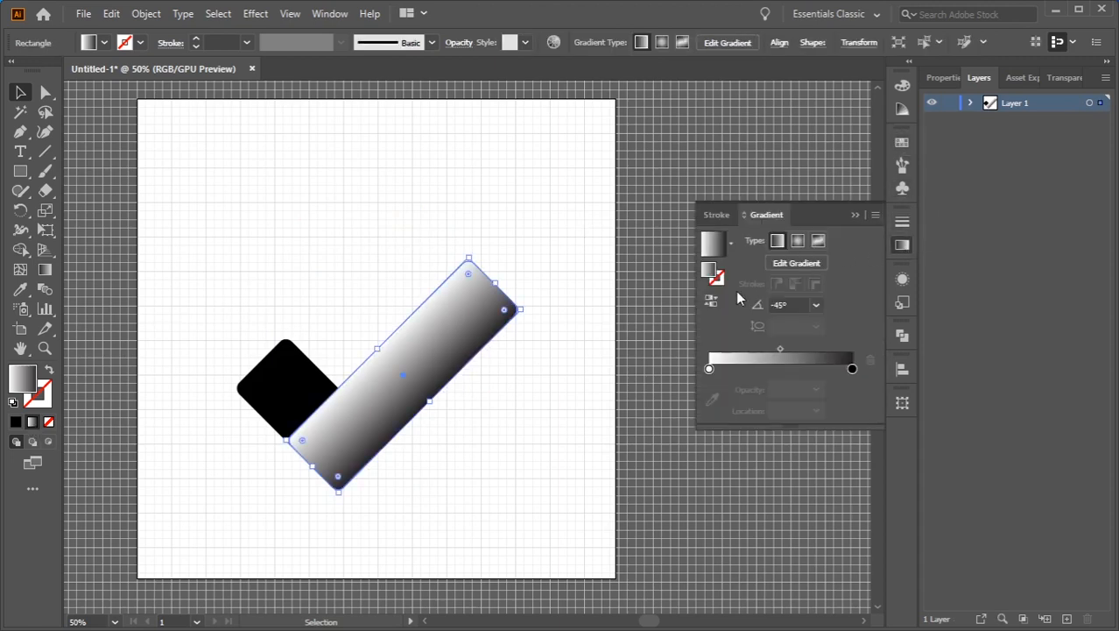
left_click(709, 368)
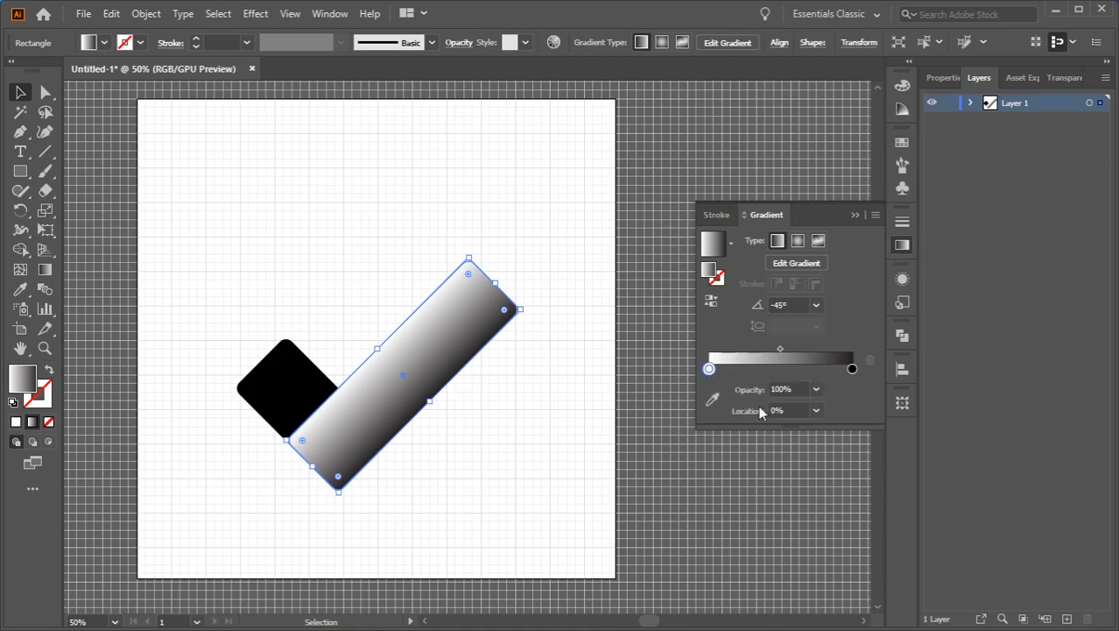
double_click(709, 370)
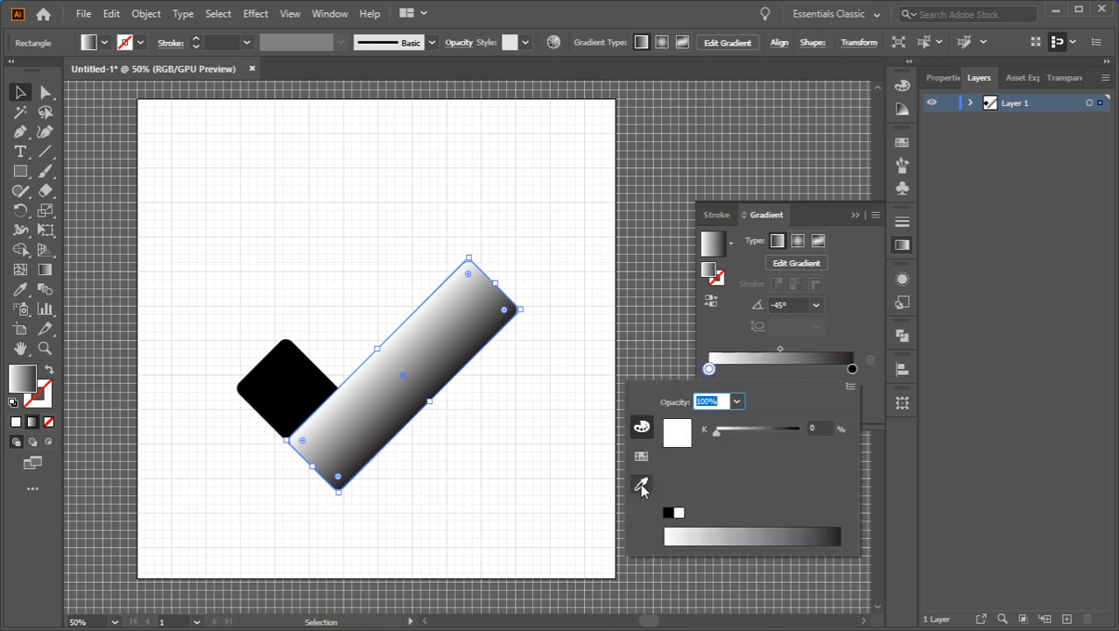
left_click(641, 456)
left_click(642, 428)
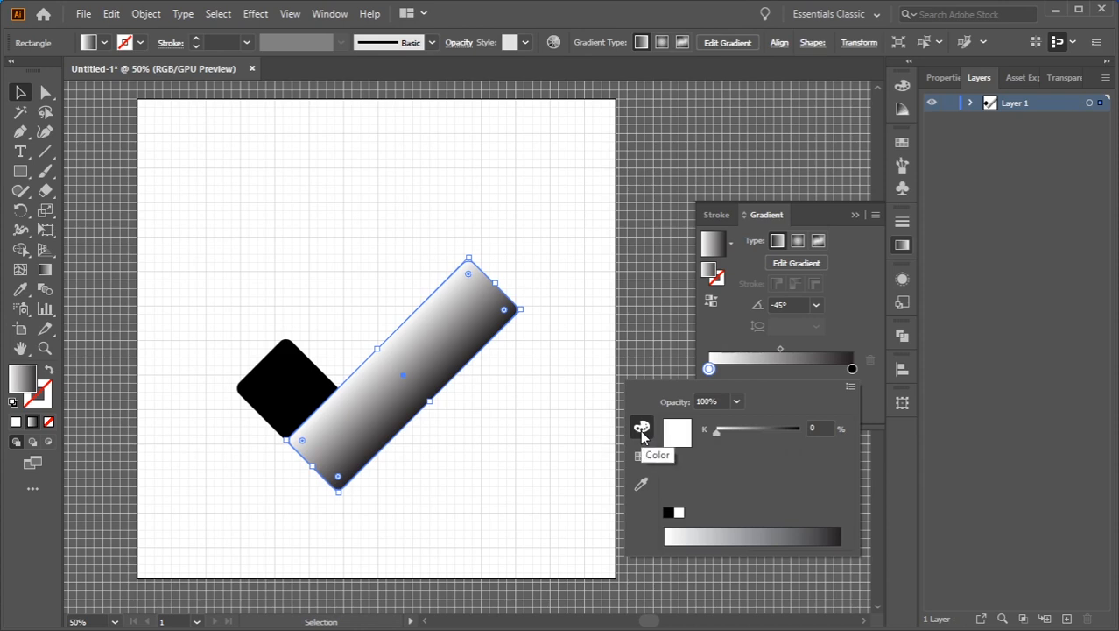
mouse_move(715, 434)
left_mouse_down()
mouse_move(742, 431)
mouse_move(715, 433)
left_mouse_up()
left_click(641, 483)
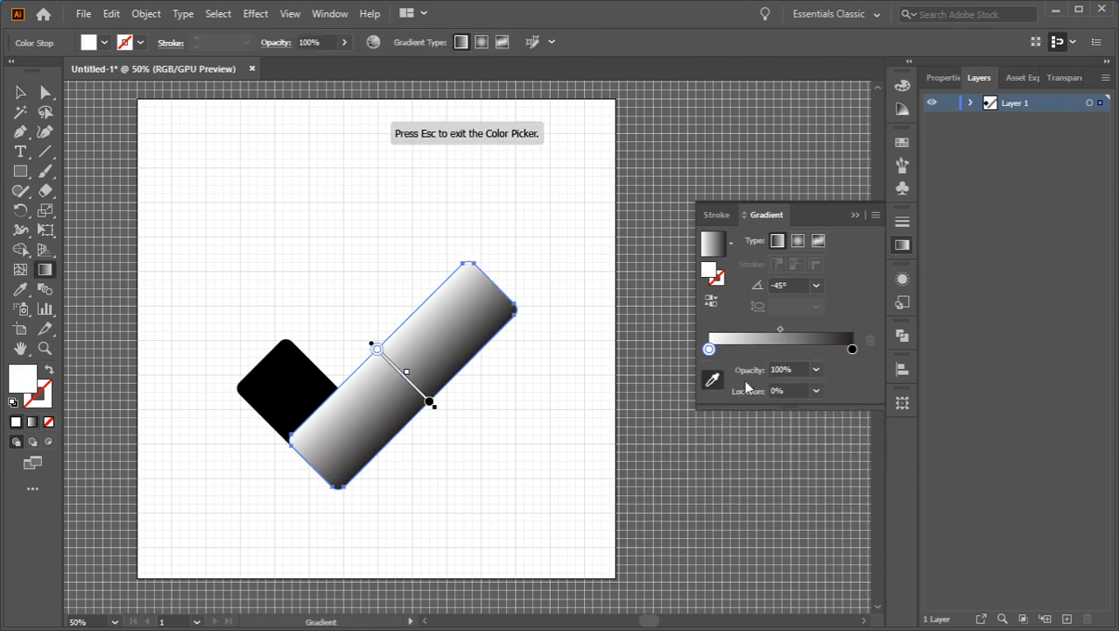
Step: Set the white start stop of the long arm's gradient to the bright red swatch
left_click(708, 349)
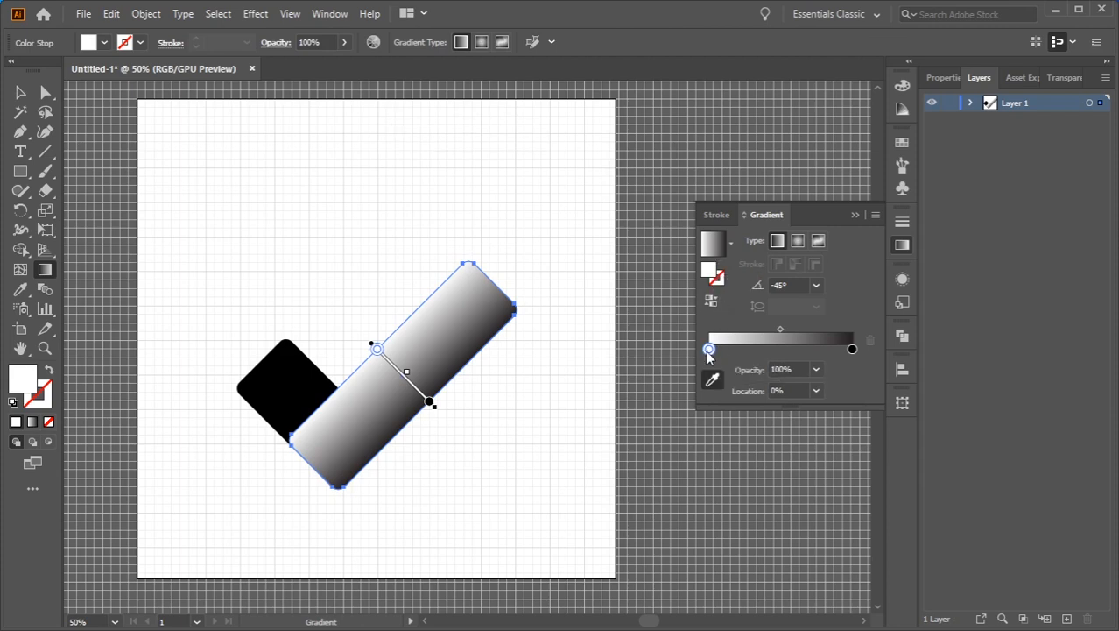
double_click(709, 348)
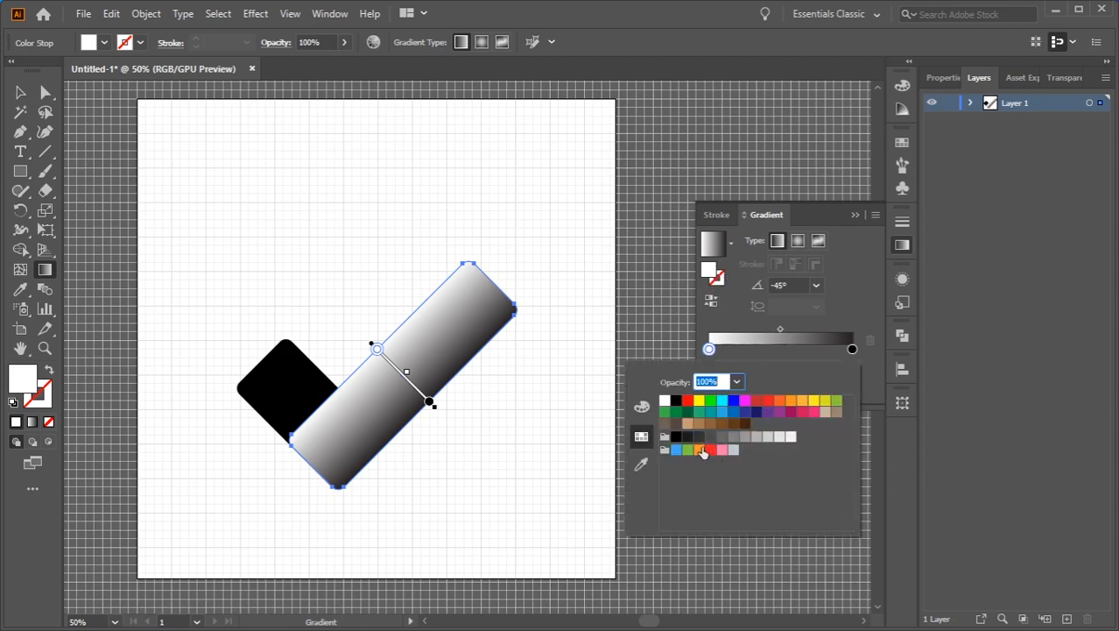
left_click(687, 401)
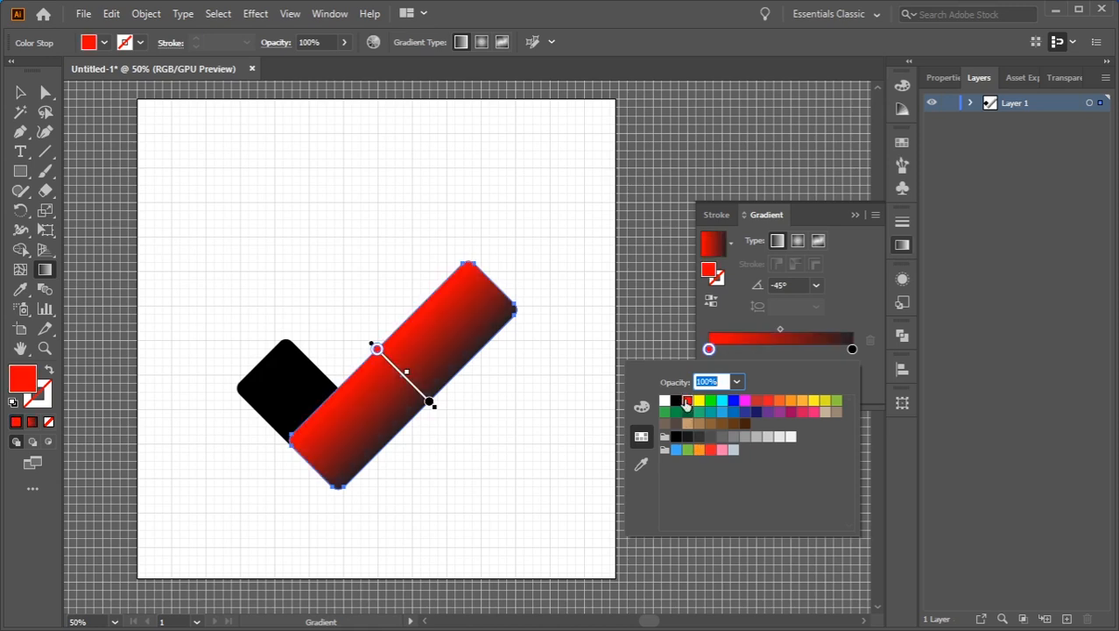
left_click(825, 317)
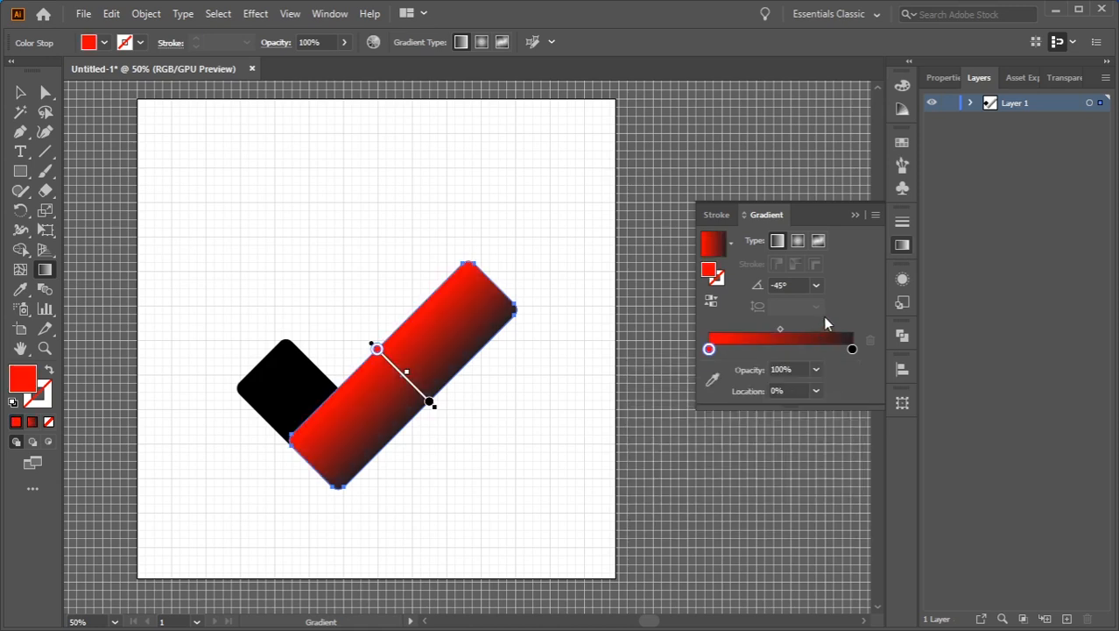
Step: Set the long arm's gradient angle to 0° and open the color mixer for its black end stop
left_click(852, 348)
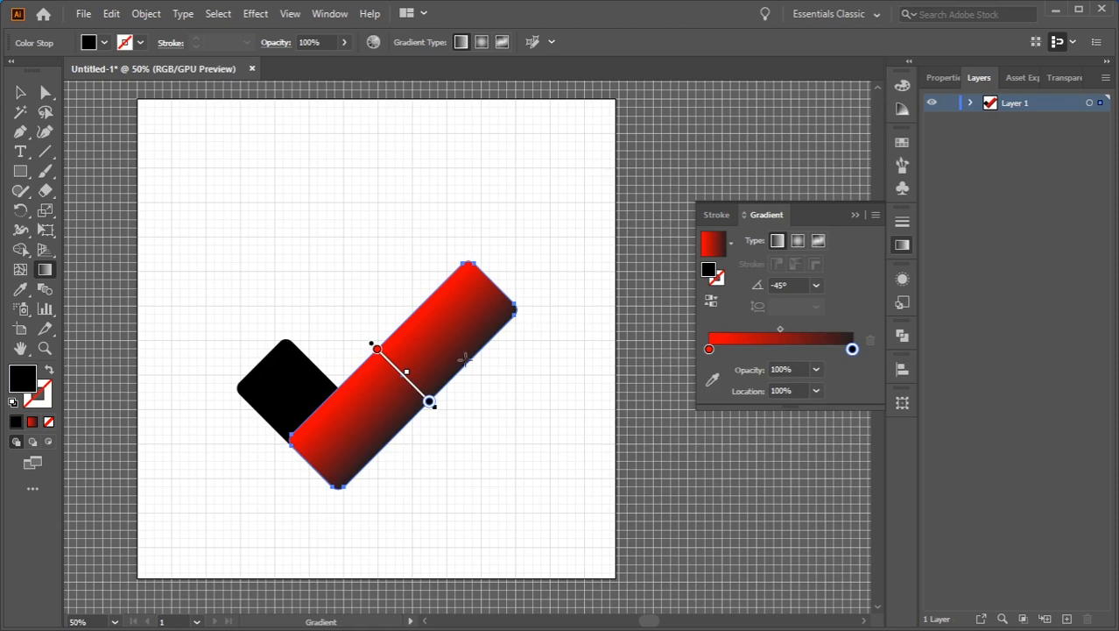
left_click(815, 286)
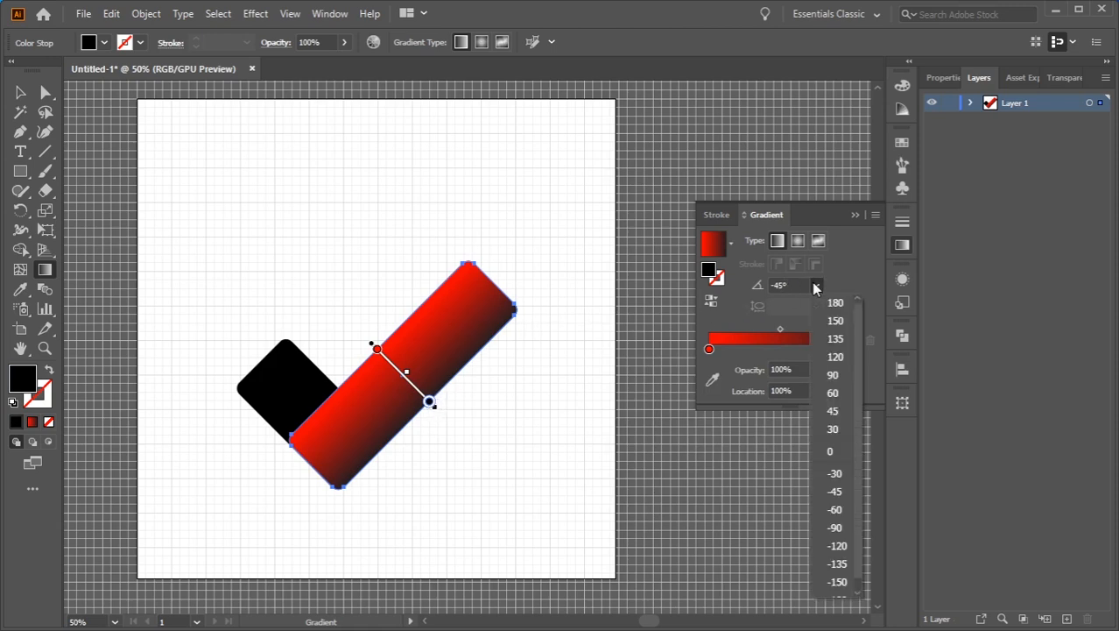
left_click(835, 451)
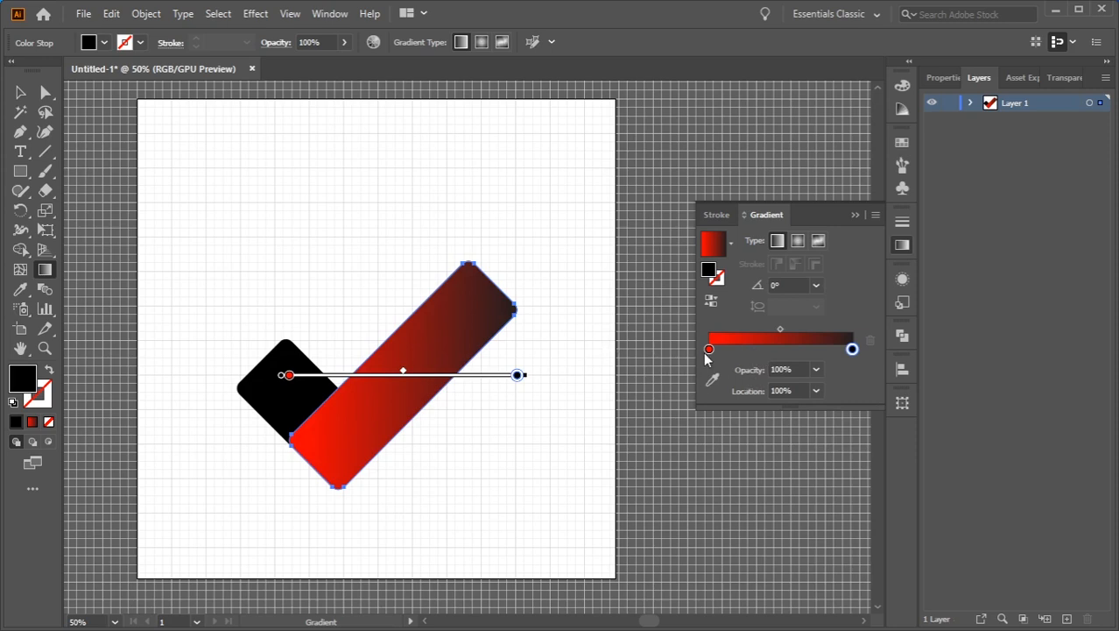
double_click(851, 348)
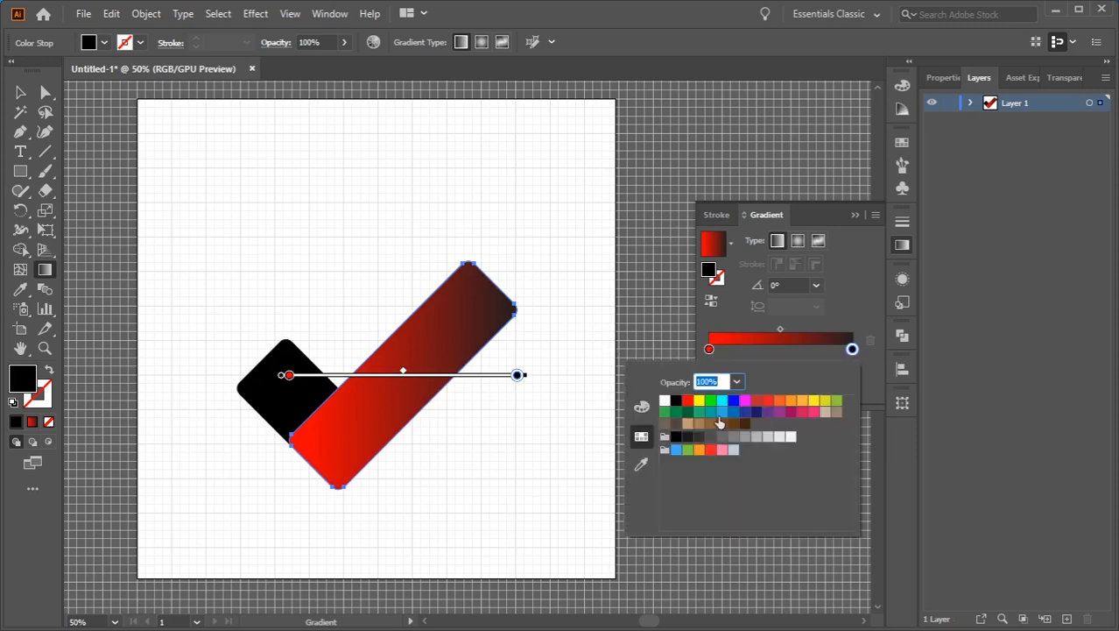
left_click(642, 407)
Step: Try lighter and darker gray tints, including a web-safe gray, for the gradient's end stop
left_click(708, 513)
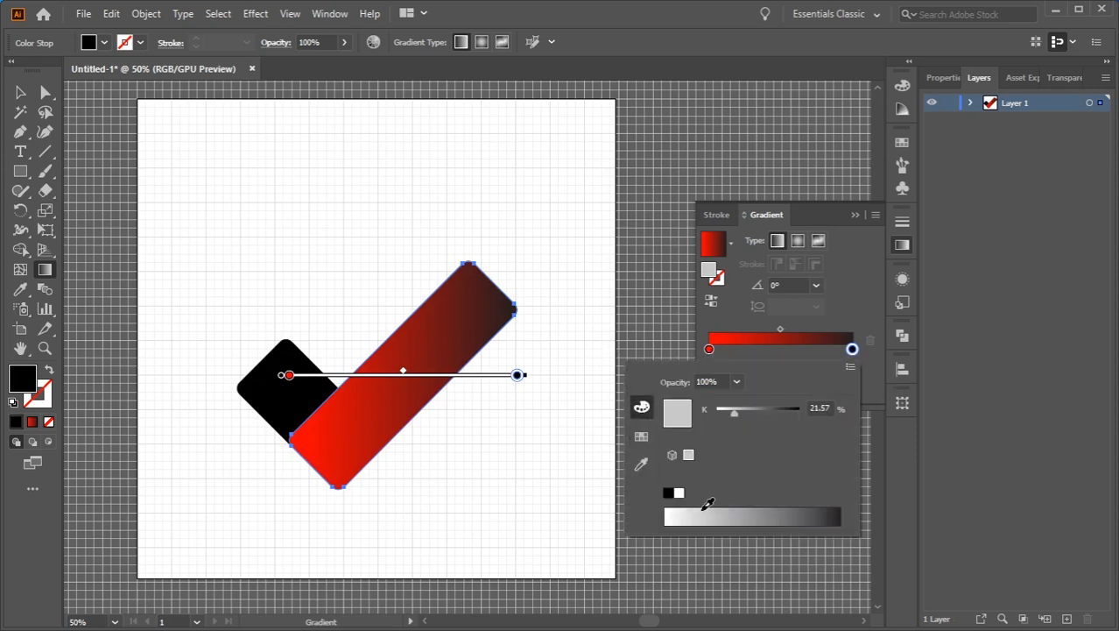
left_click(802, 513)
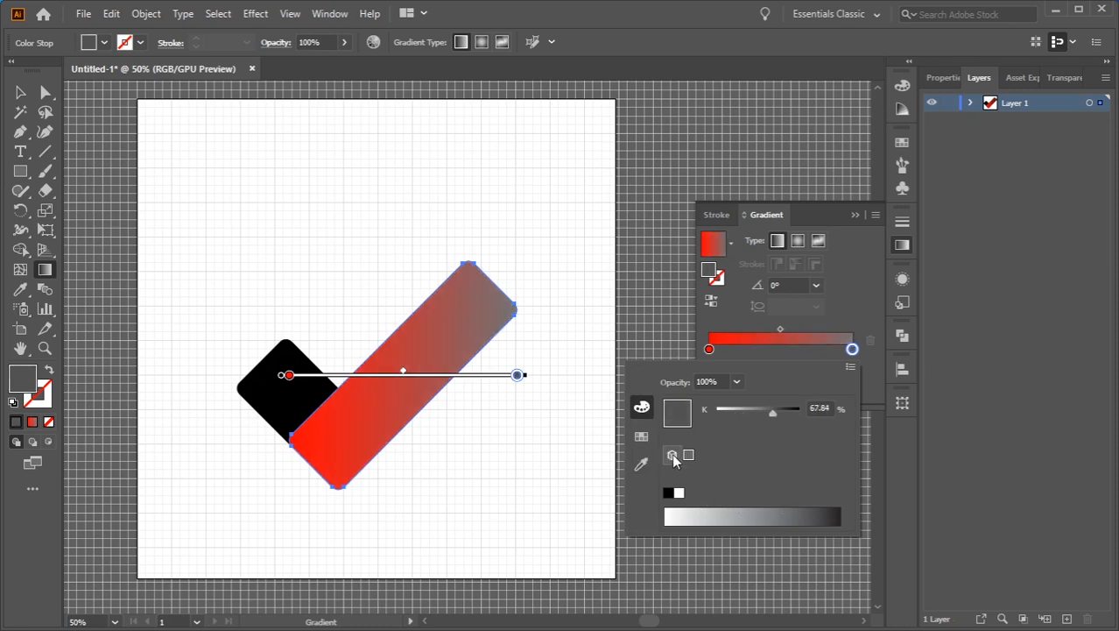
left_click(672, 454)
left_click(738, 382)
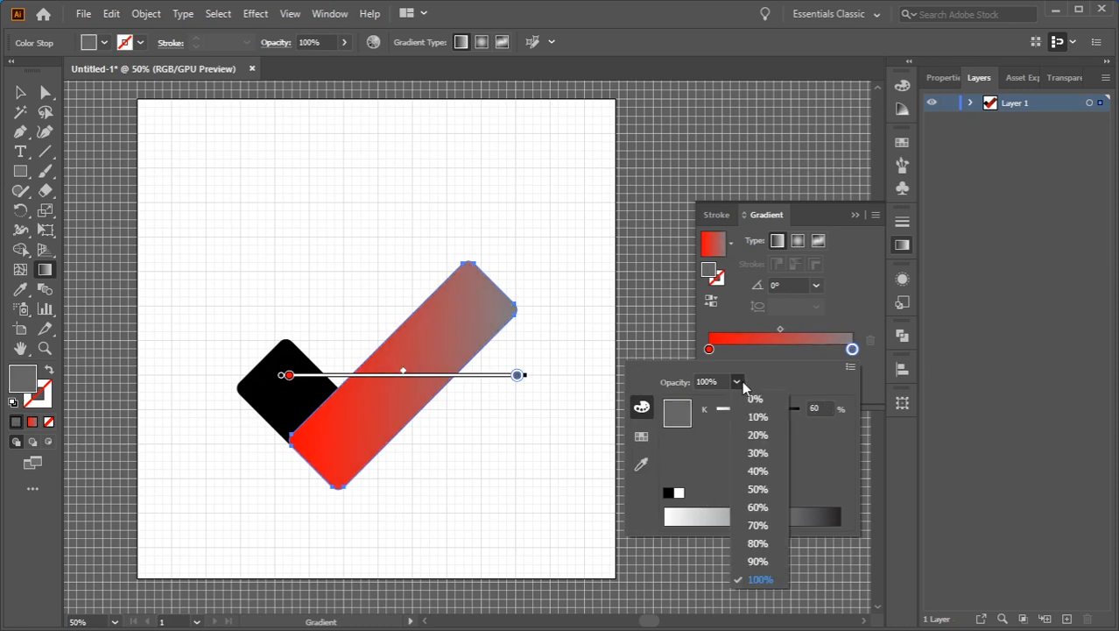
left_click(741, 381)
Step: Switch the end stop's color mode to RGB and set its hex color to 0065FF
left_click(852, 367)
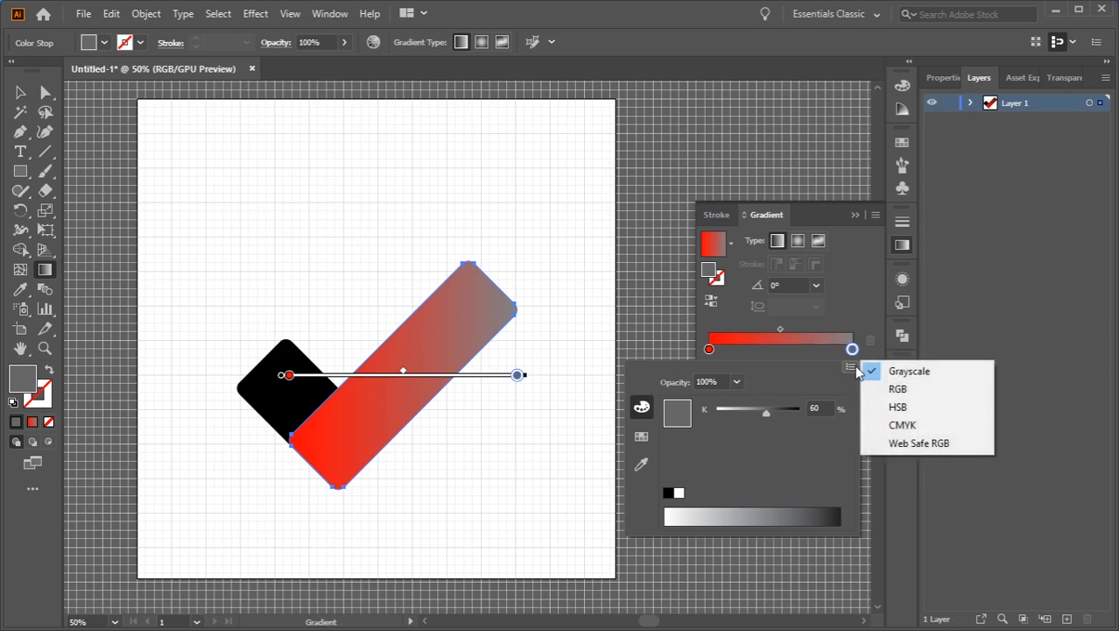
left_click(895, 390)
left_click(824, 493)
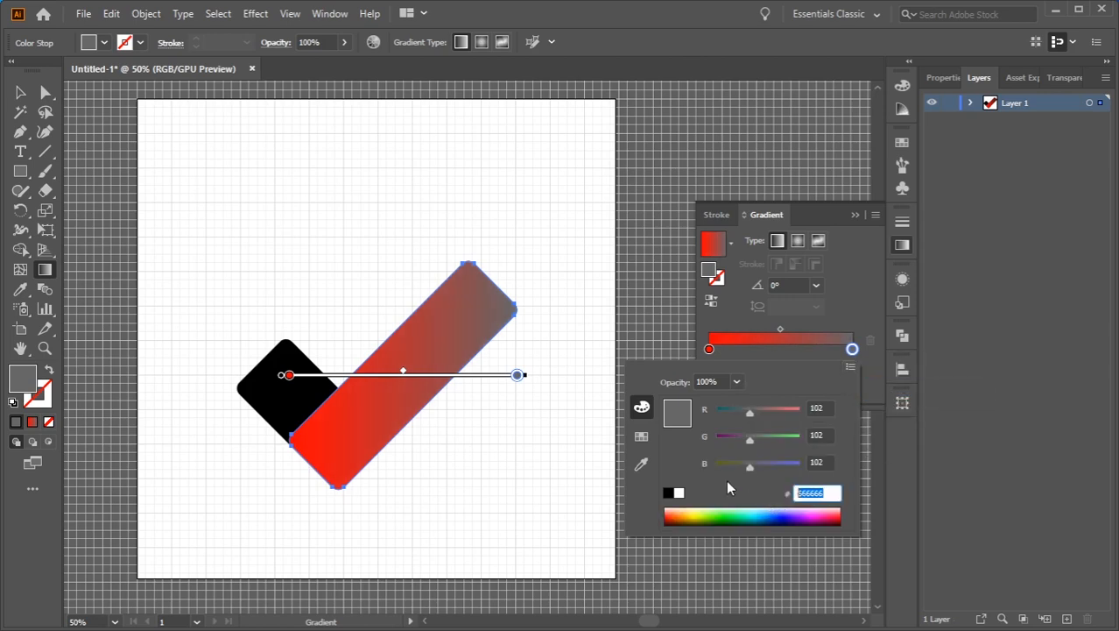
type("0070ff")
key("Return")
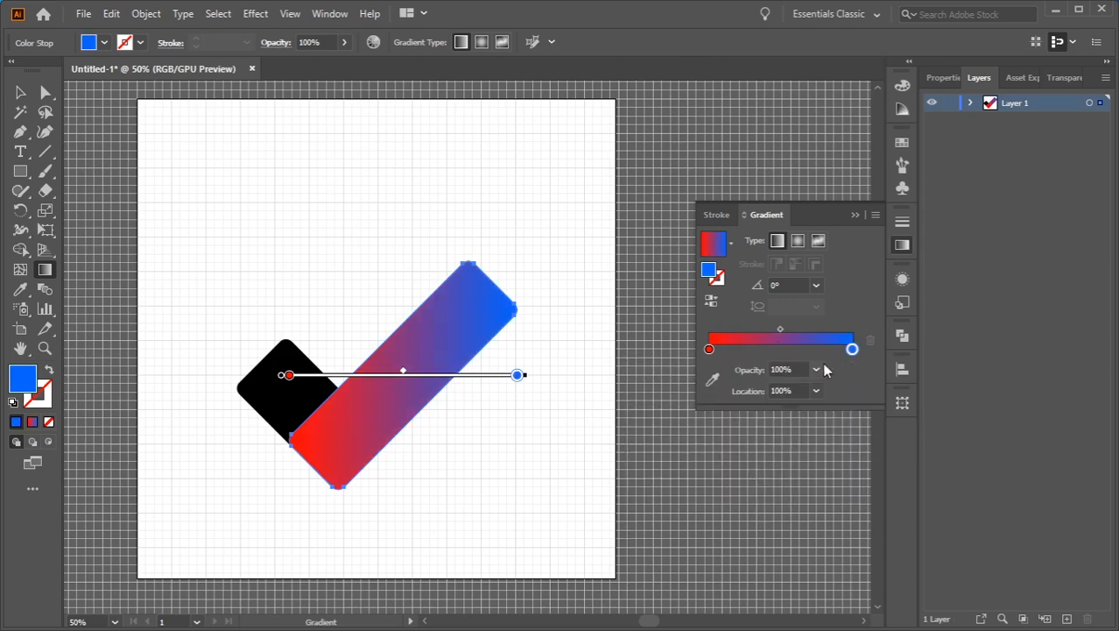
Step: Select the red start stop, copy the hex code 2684FF of B200 - Coogee from the Atlassian palette in Chrome, and return to Illustrator
left_click(709, 349)
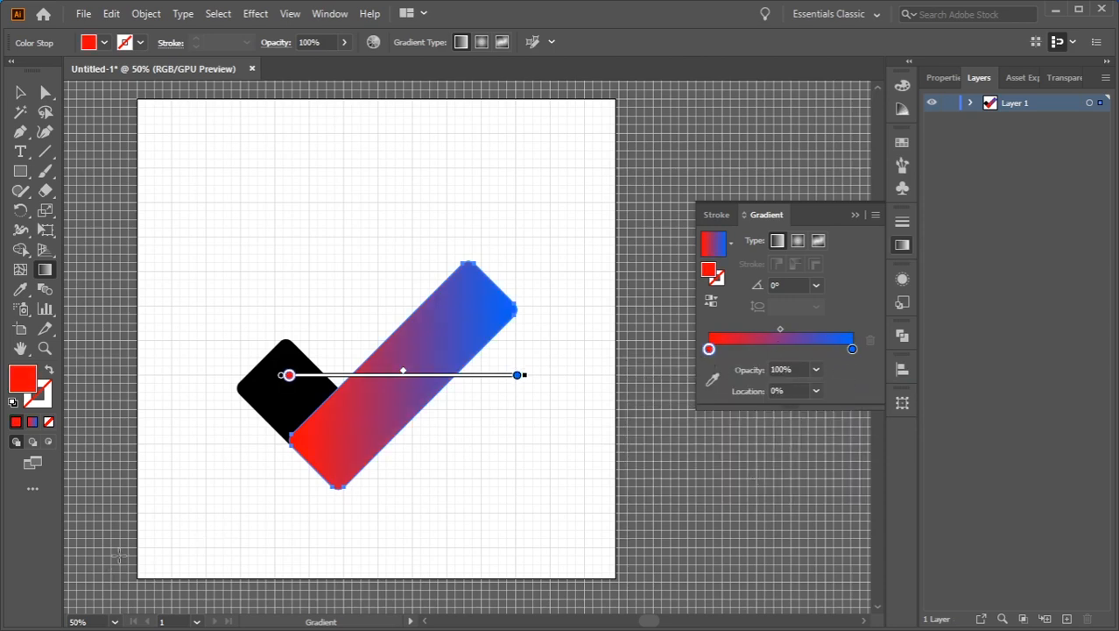
key("alt+Tab")
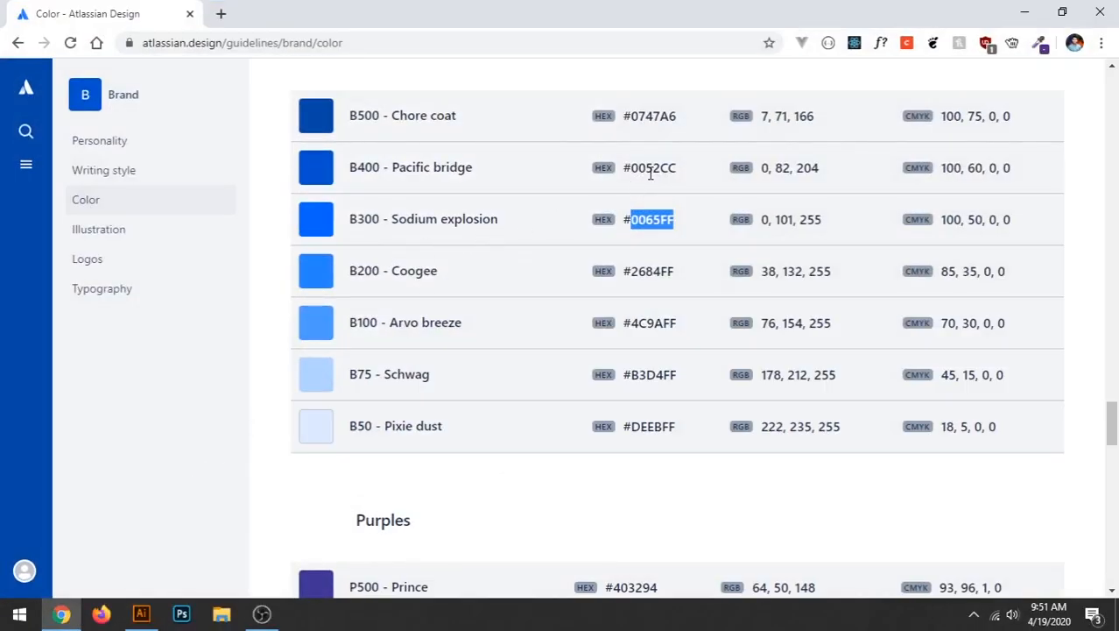
left_click_drag(632, 273, 690, 275)
right_click(658, 273)
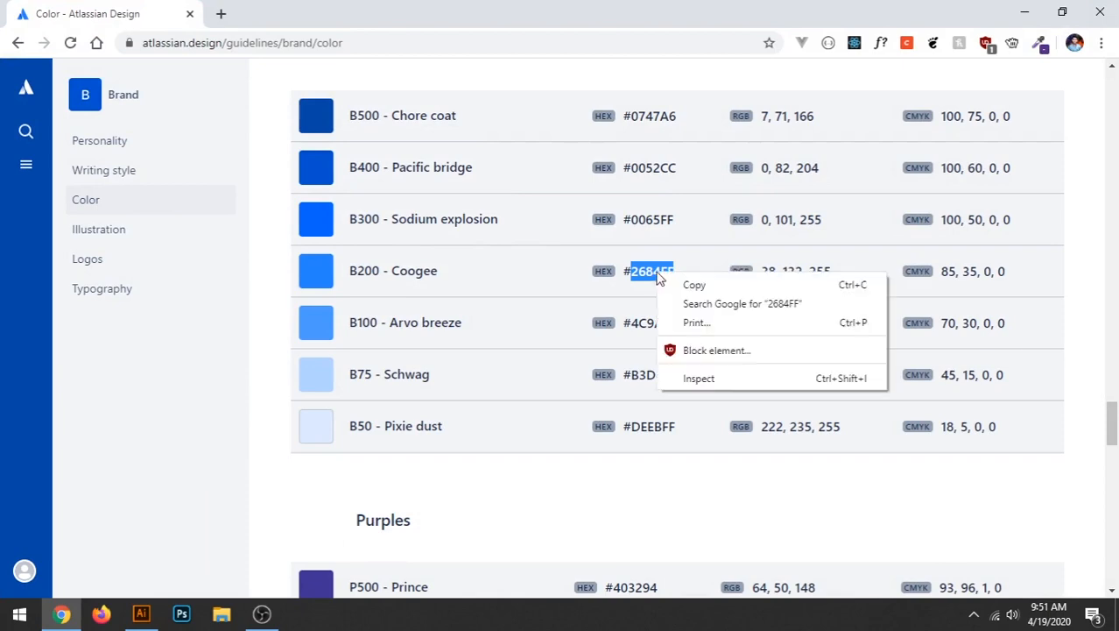
left_click(681, 285)
key("alt+Tab")
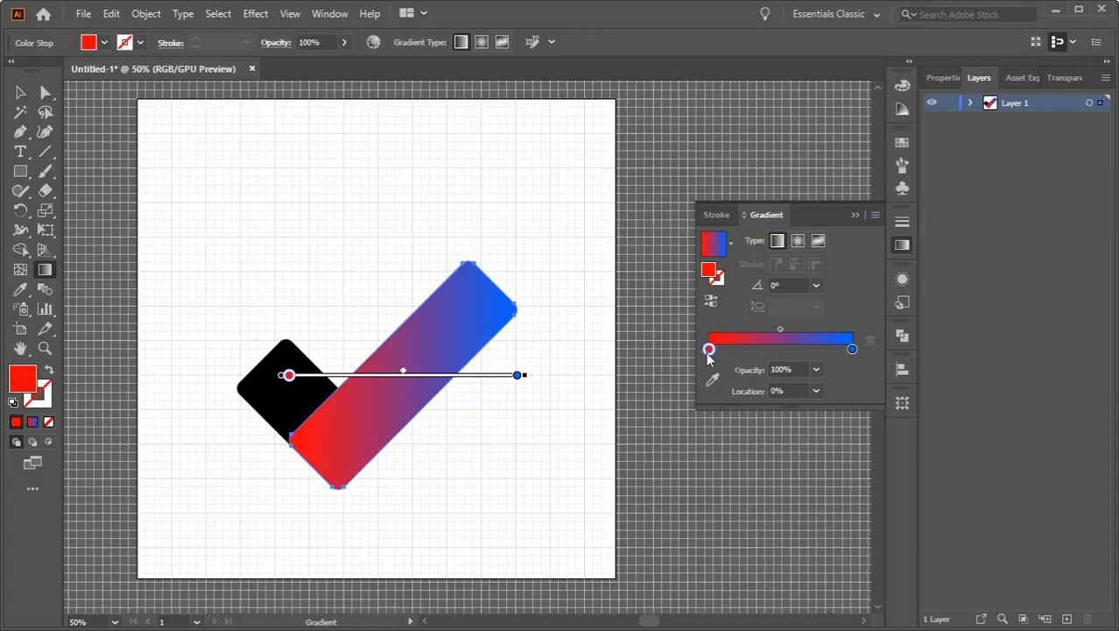
Step: Set the red start stop of the long arm's gradient to hex color 2684FF
double_click(709, 351)
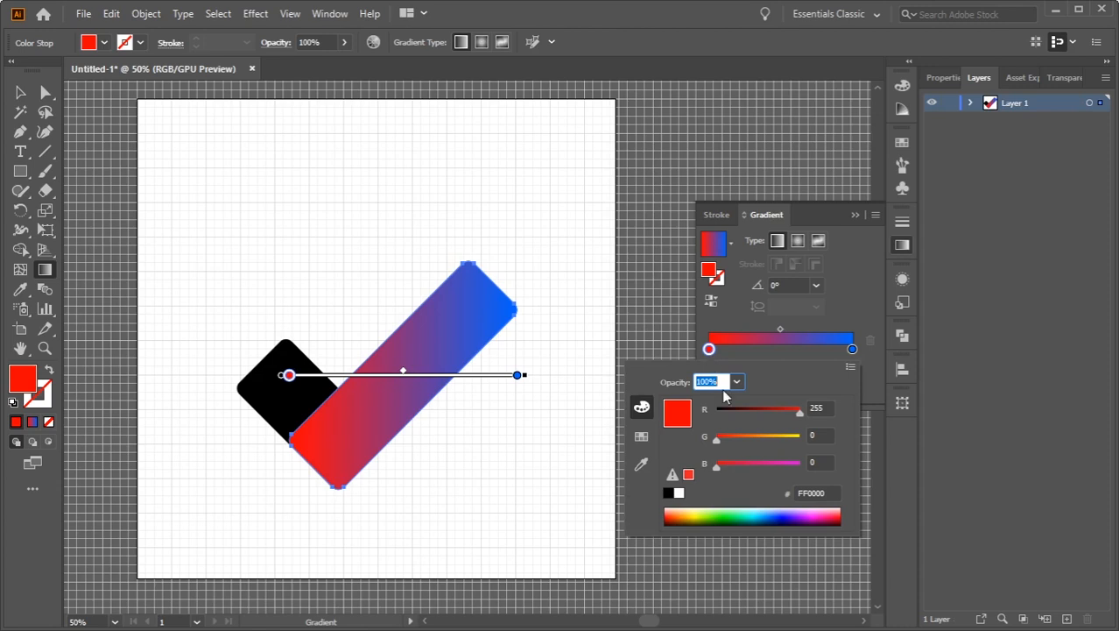
left_click(823, 492)
double_click(823, 493)
key("ctrl+v")
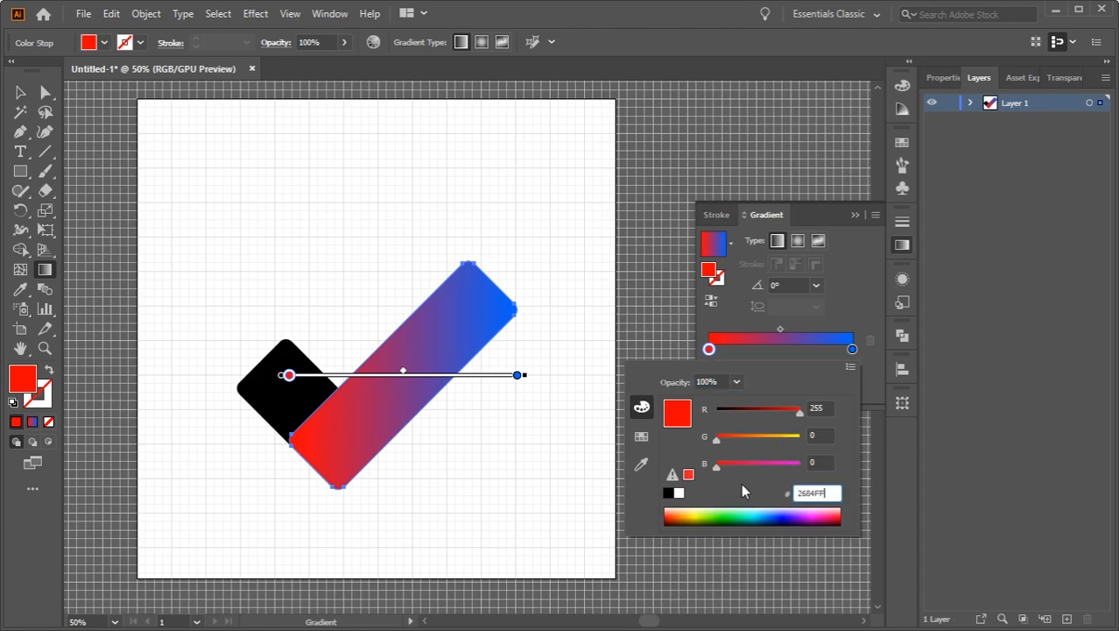
key("Return")
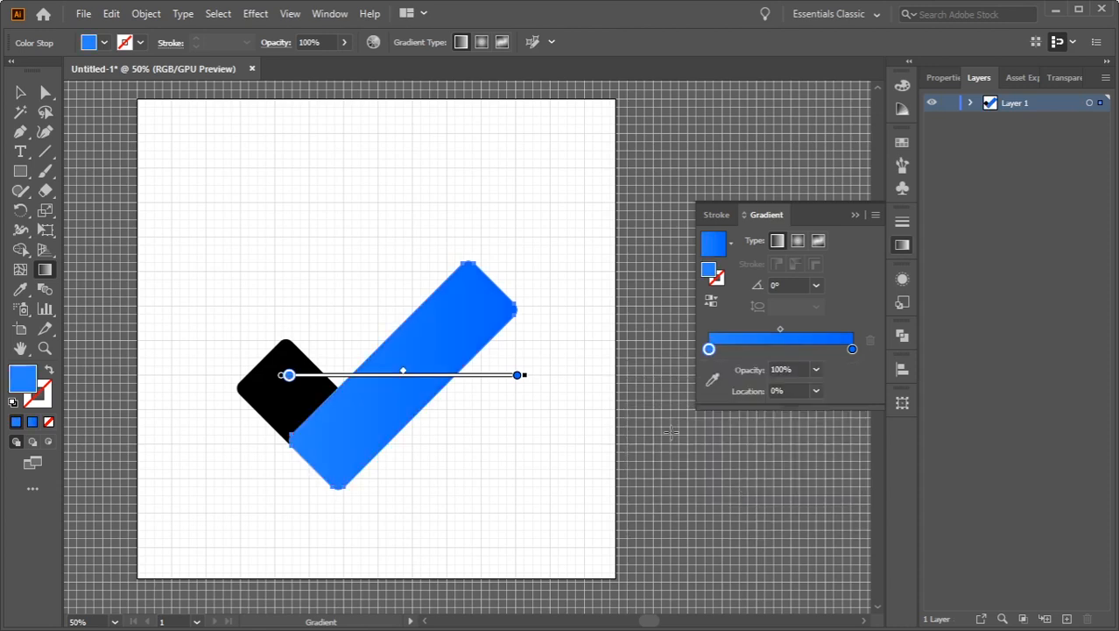
Step: Reverse the direction of the long arm's blue gradient and deselect the shape
left_click(21, 93)
left_click(426, 255)
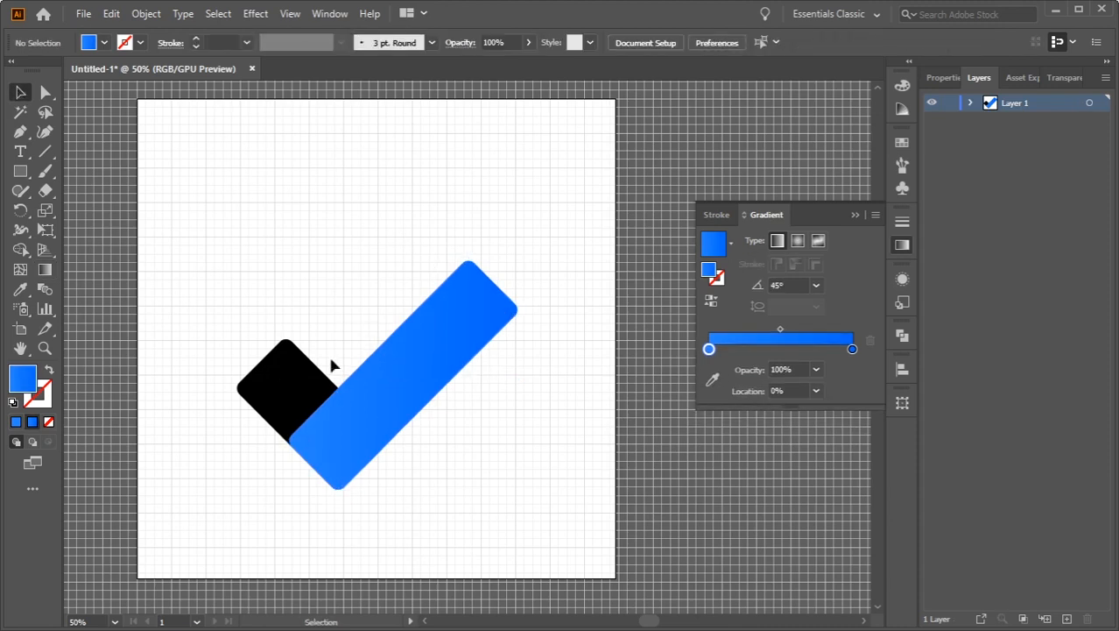
left_click(430, 349)
left_click(716, 302)
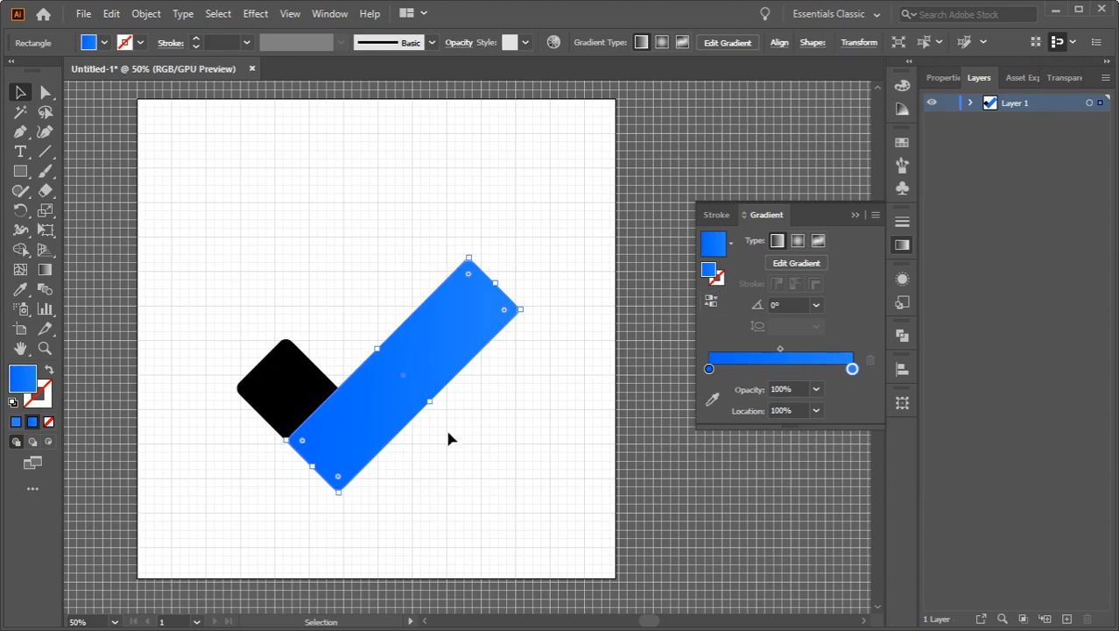
left_click(498, 438)
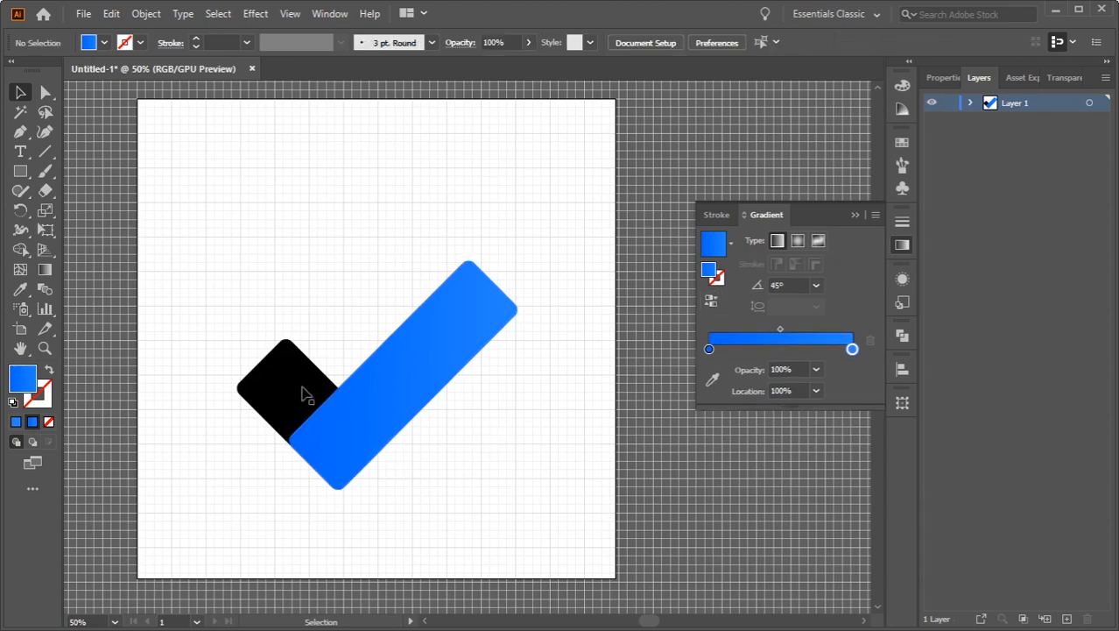
Step: Fill the black short arm with the blue gradient, using a darker blue start stop and a 0° angle
left_click(305, 392)
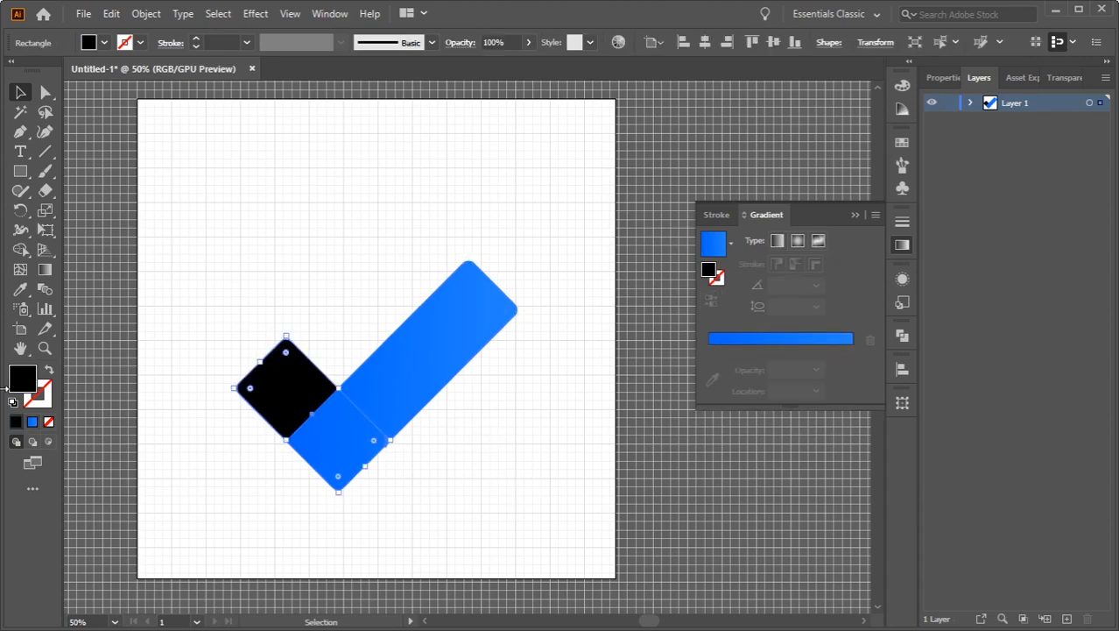
left_click(33, 423)
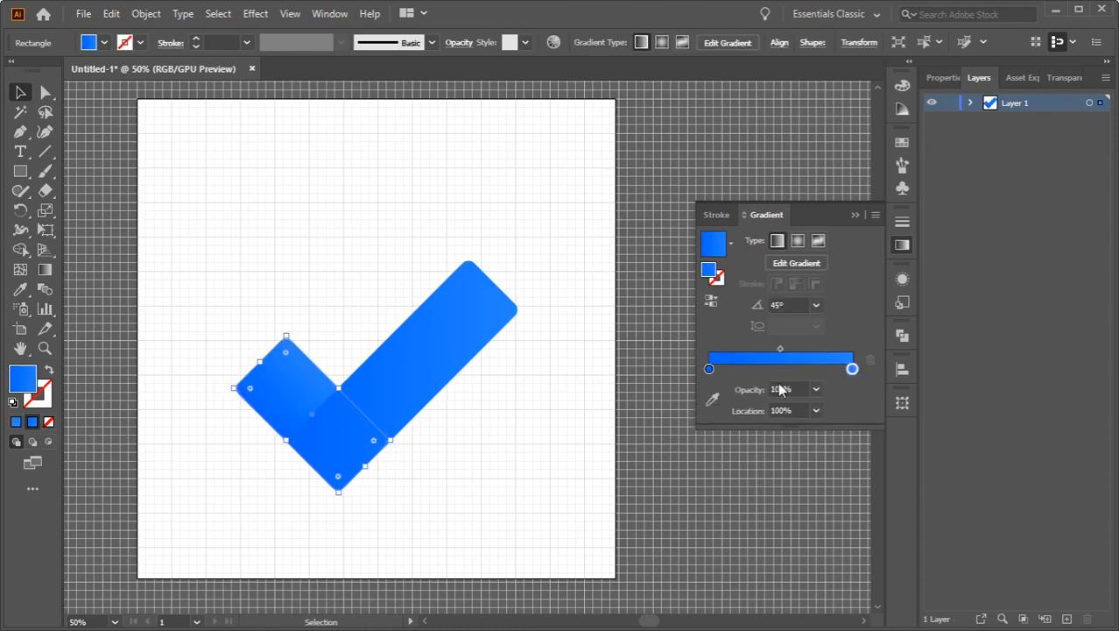
left_click(709, 368)
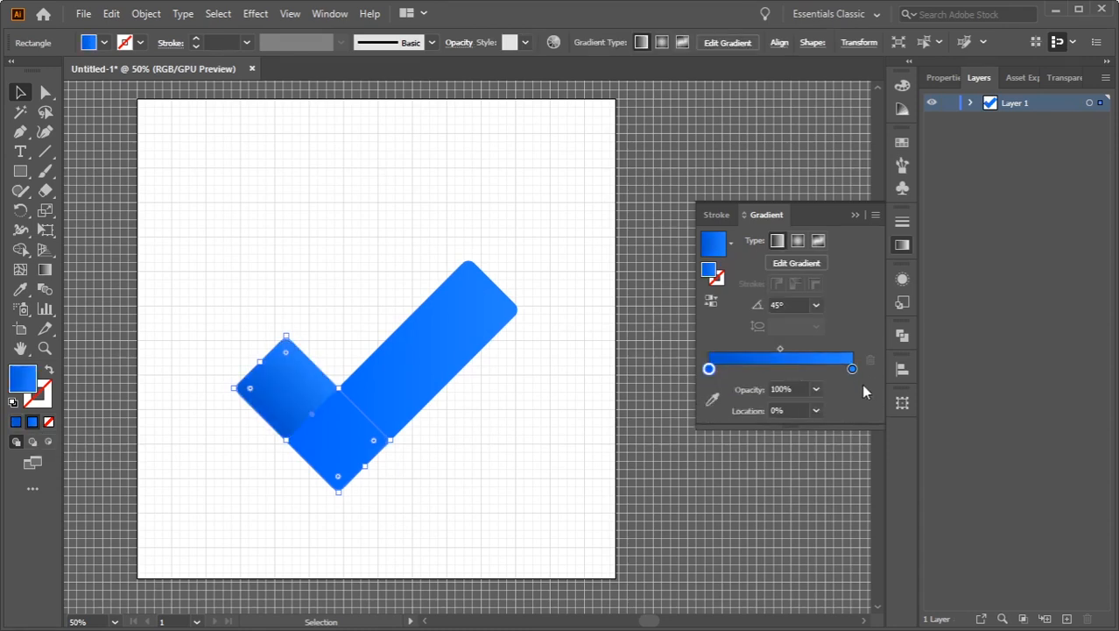
left_click(815, 304)
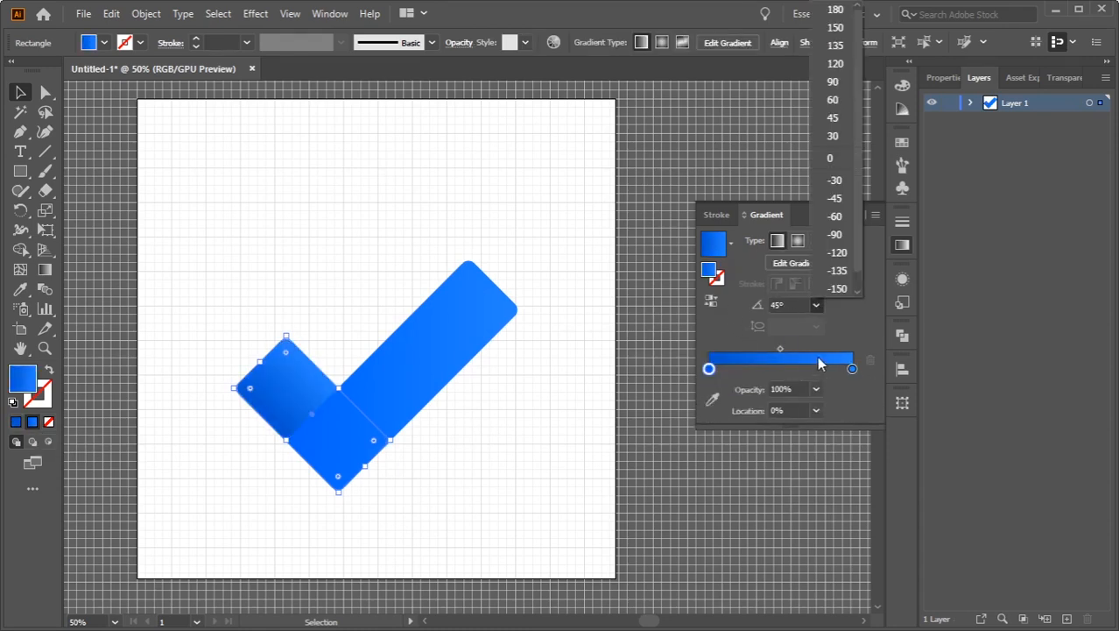
left_click(832, 159)
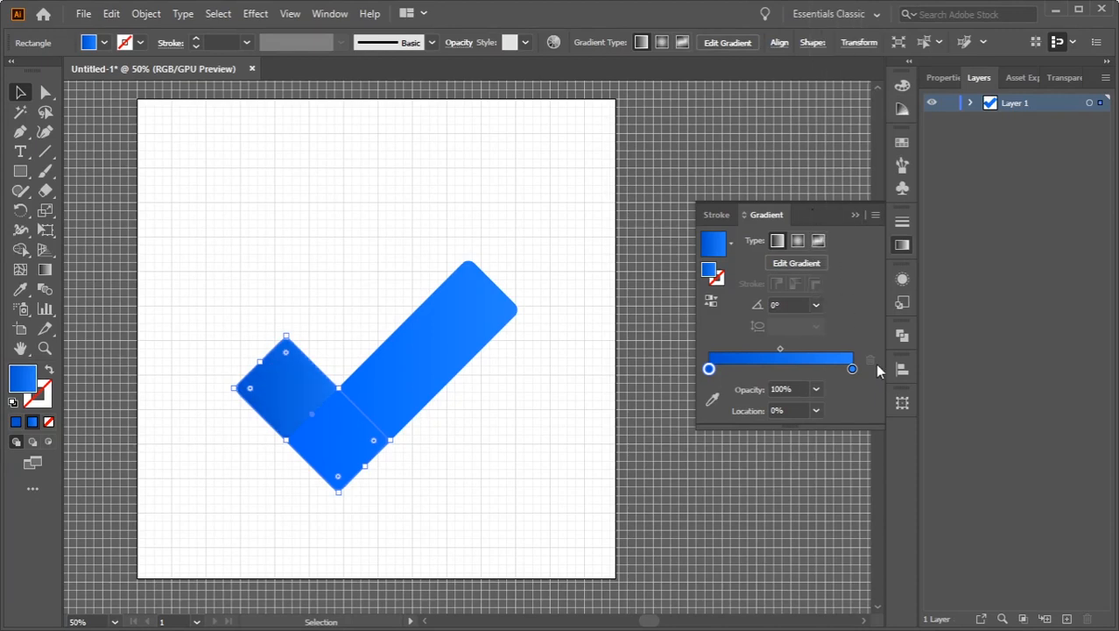
Step: Select the end stop of the short arm's gradient, copy hex code 0747A6 of B500 - Chore coat from the Atlassian palette in Chrome, and return to Illustrator
left_click(852, 368)
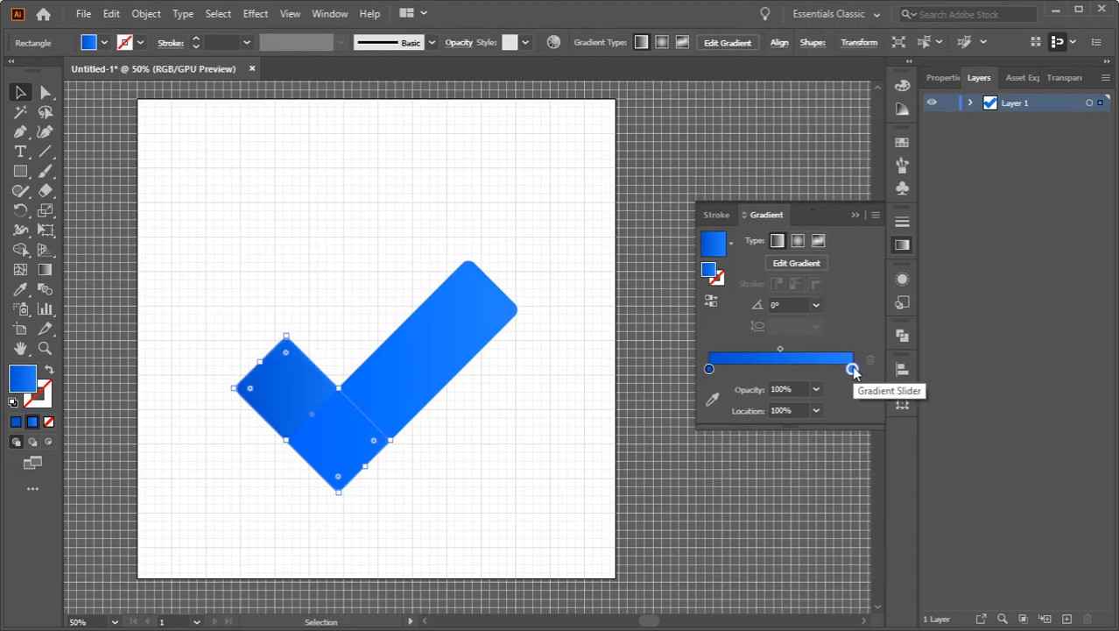
double_click(852, 369)
key("alt+Tab")
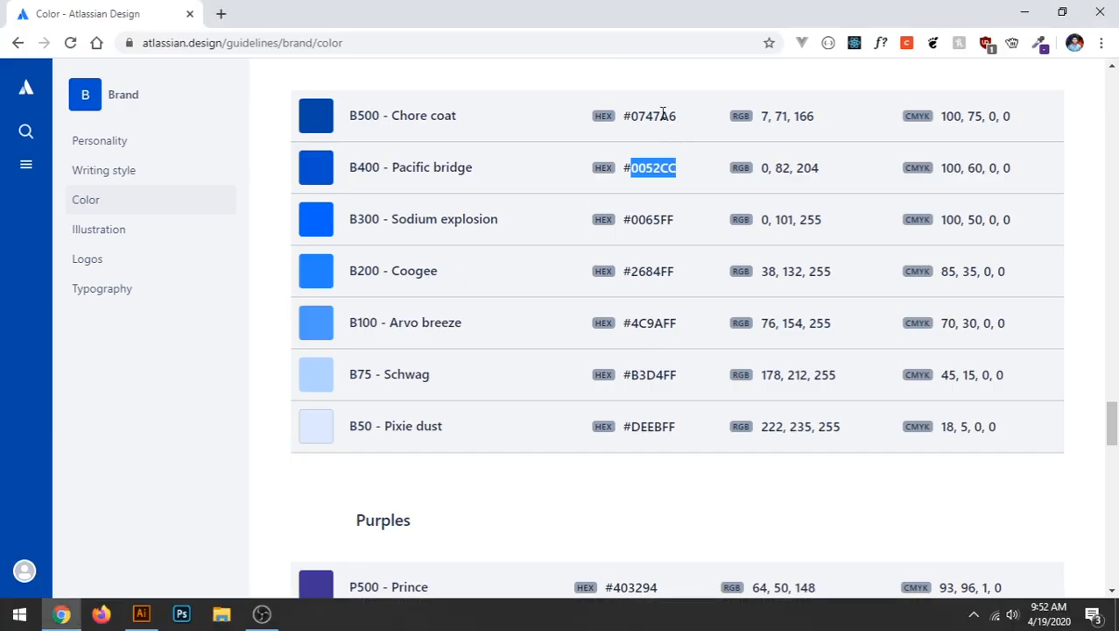
double_click(663, 116)
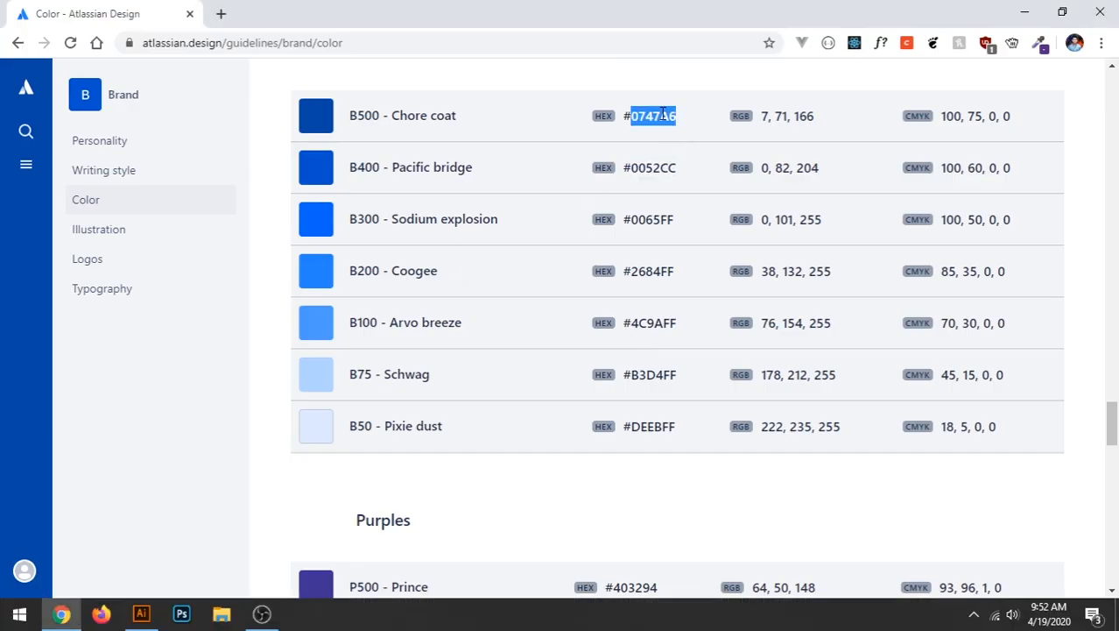
right_click(663, 113)
left_click(689, 124)
key("alt+Tab")
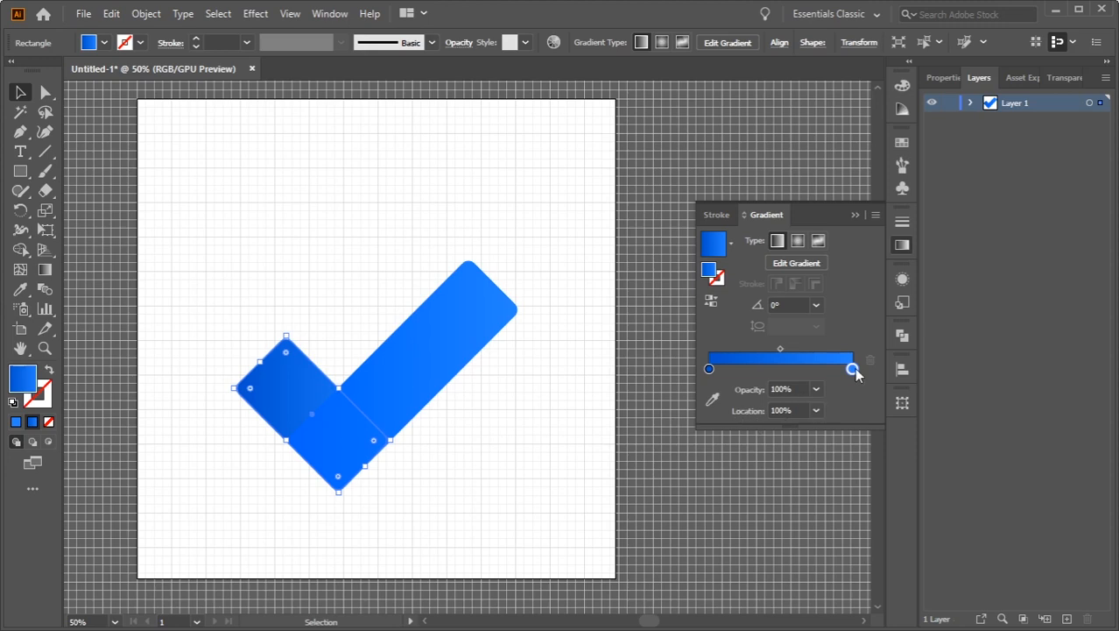
Step: Set the end stop of the short arm's gradient to hex color 0747A6
double_click(853, 369)
left_click(816, 512)
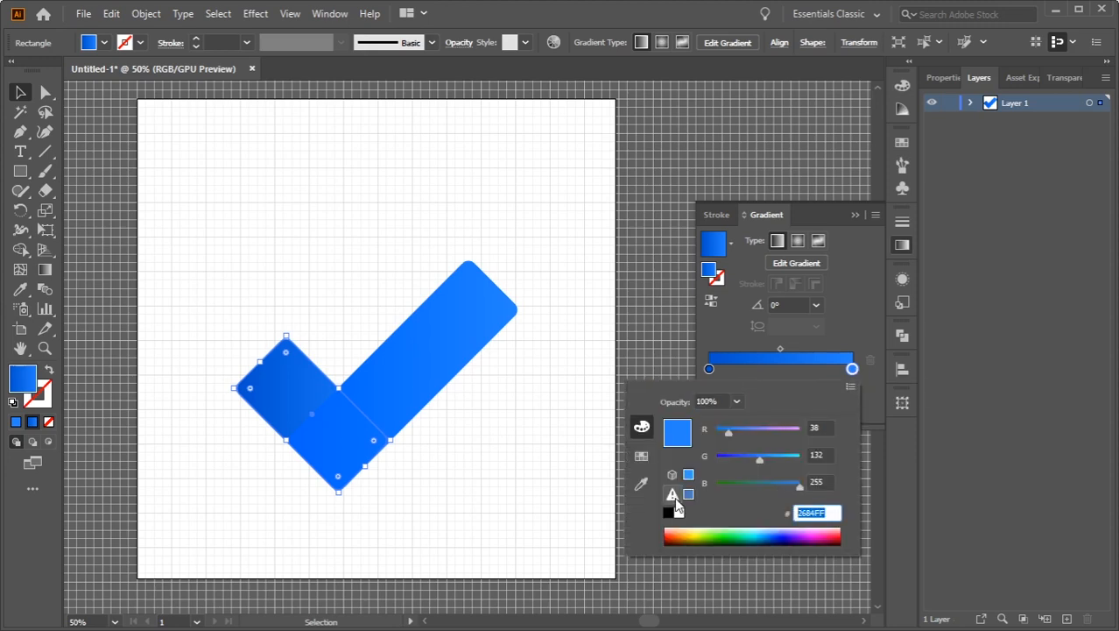
key("ctrl+v")
key("Return")
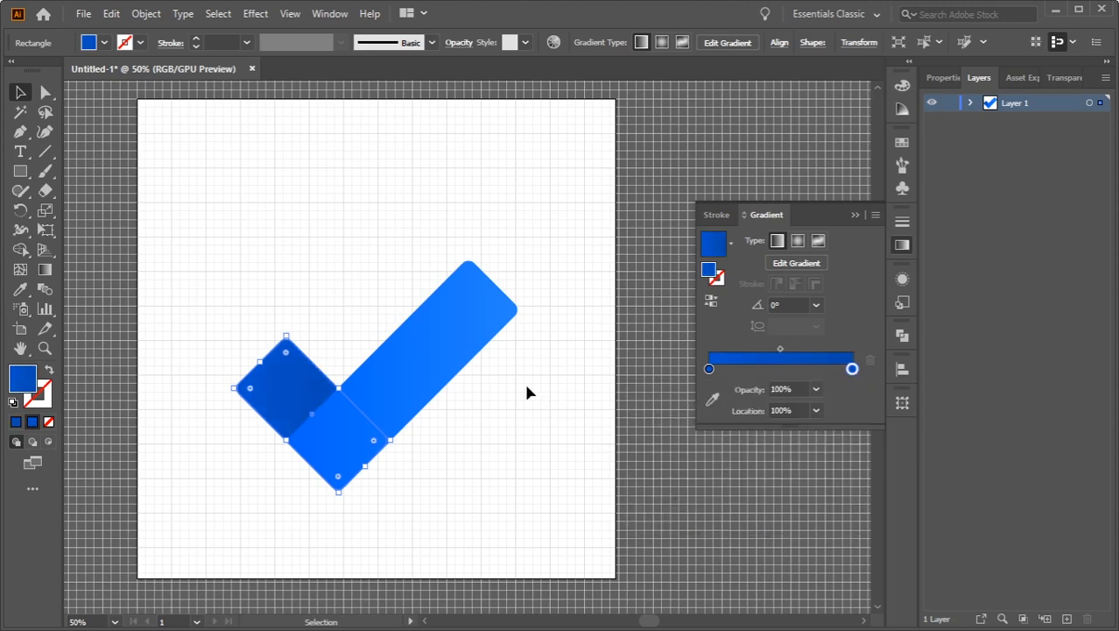
Step: Reverse the direction of the short arm's gradient, deselect the shape, and put the gradient settings away
left_click(712, 298)
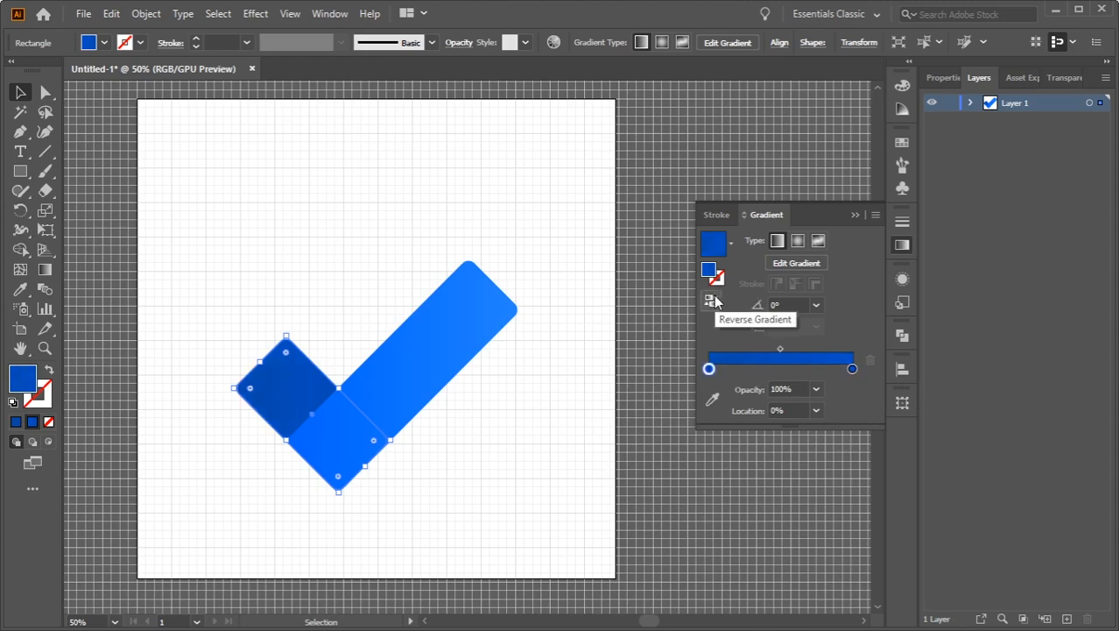
left_click(517, 412)
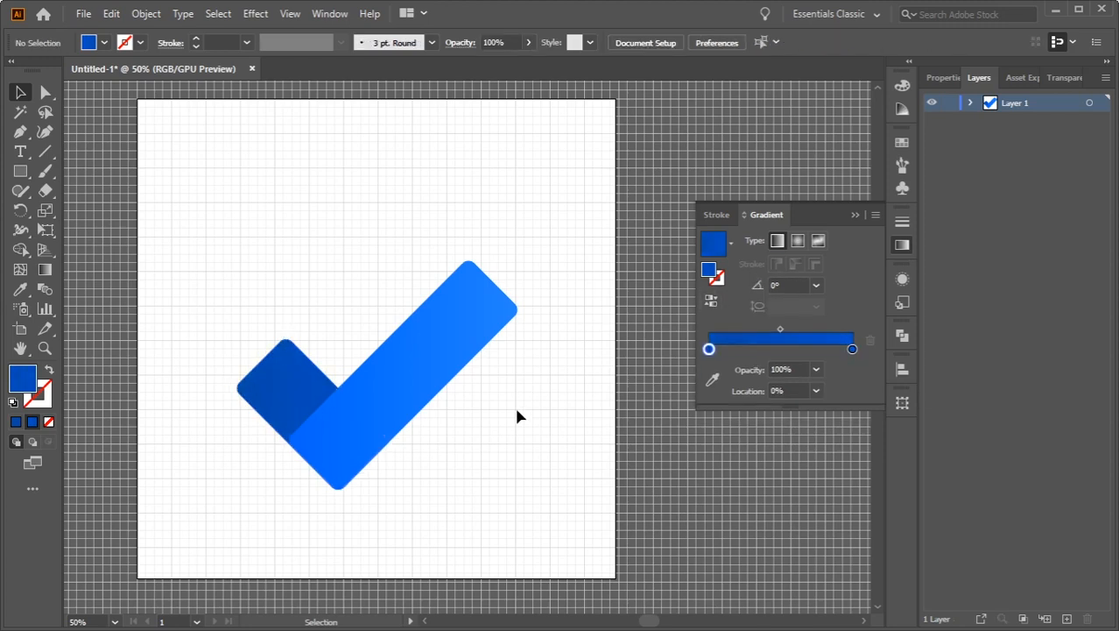
left_click(852, 215)
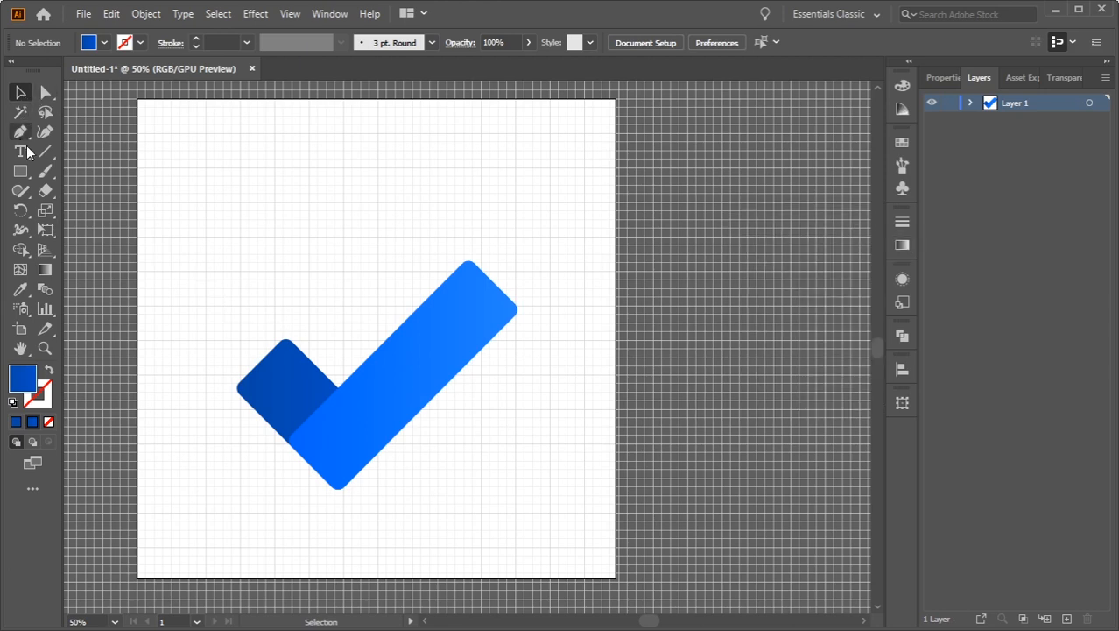
Step: Select both arms of the check mark and move them together slightly up and to the right
left_click_drag(147, 189, 557, 499)
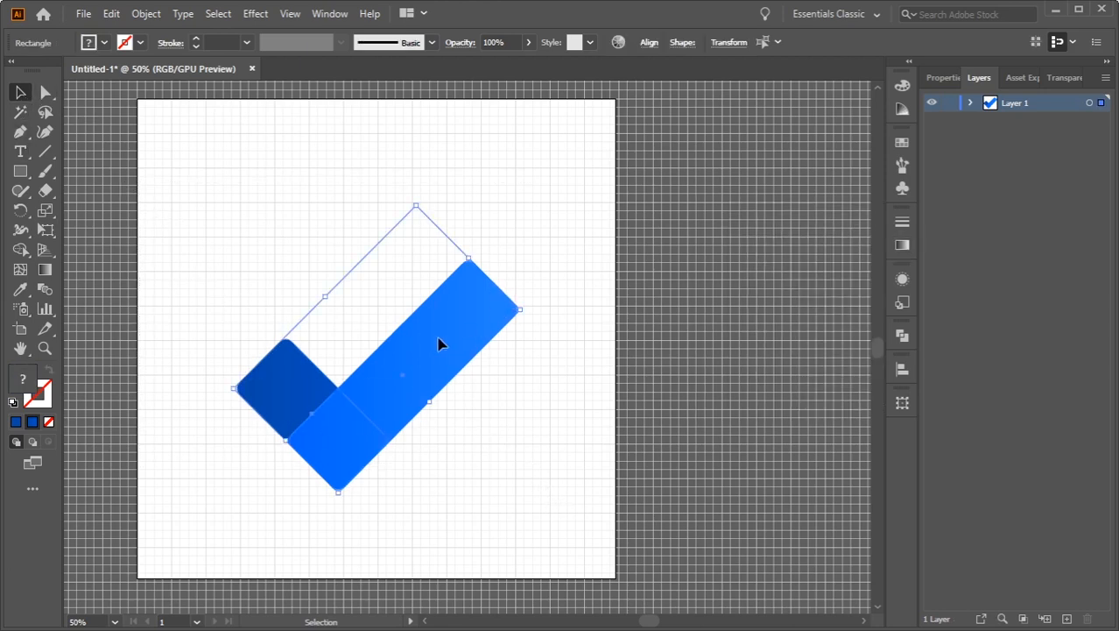
left_click_drag(439, 343, 451, 303)
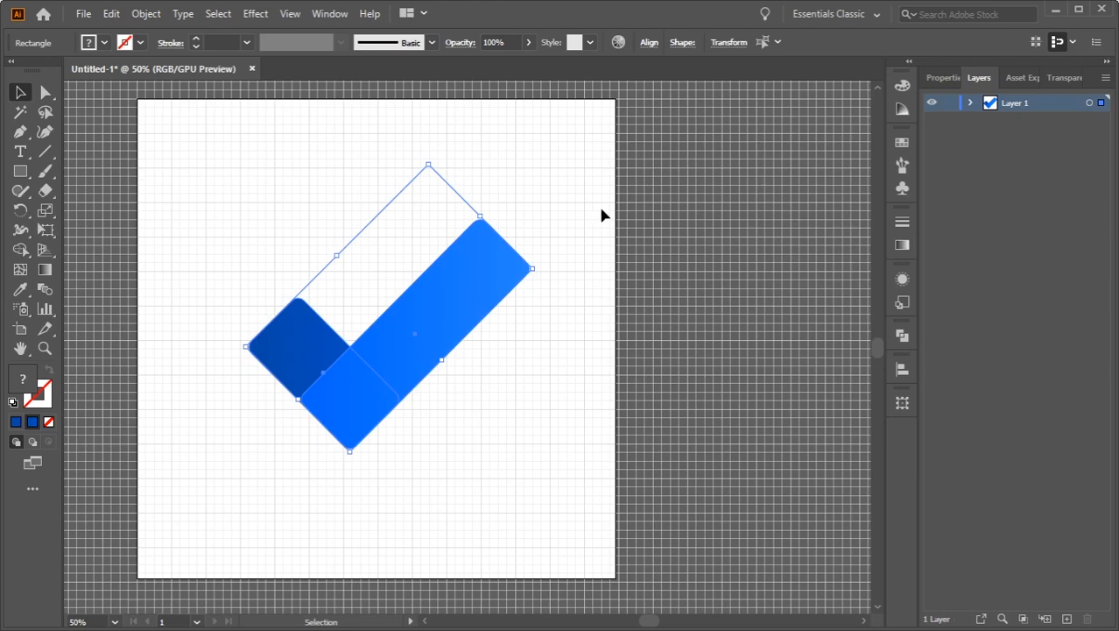
Step: Try to center the two ungrouped arms horizontally on the artboard and undo the alignment
left_click(649, 43)
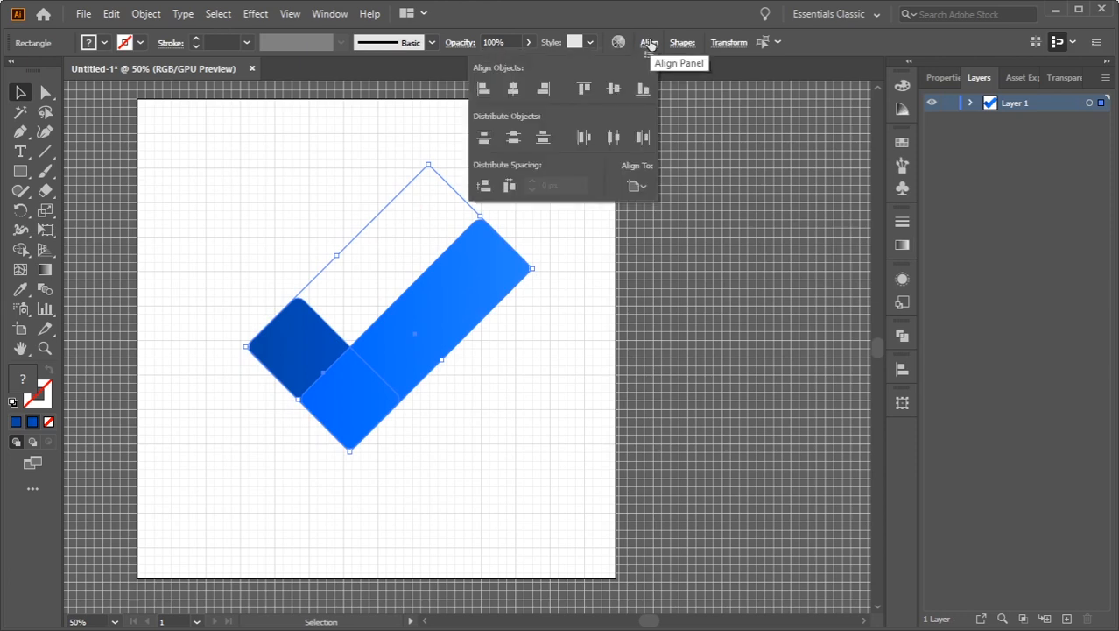
left_click(513, 88)
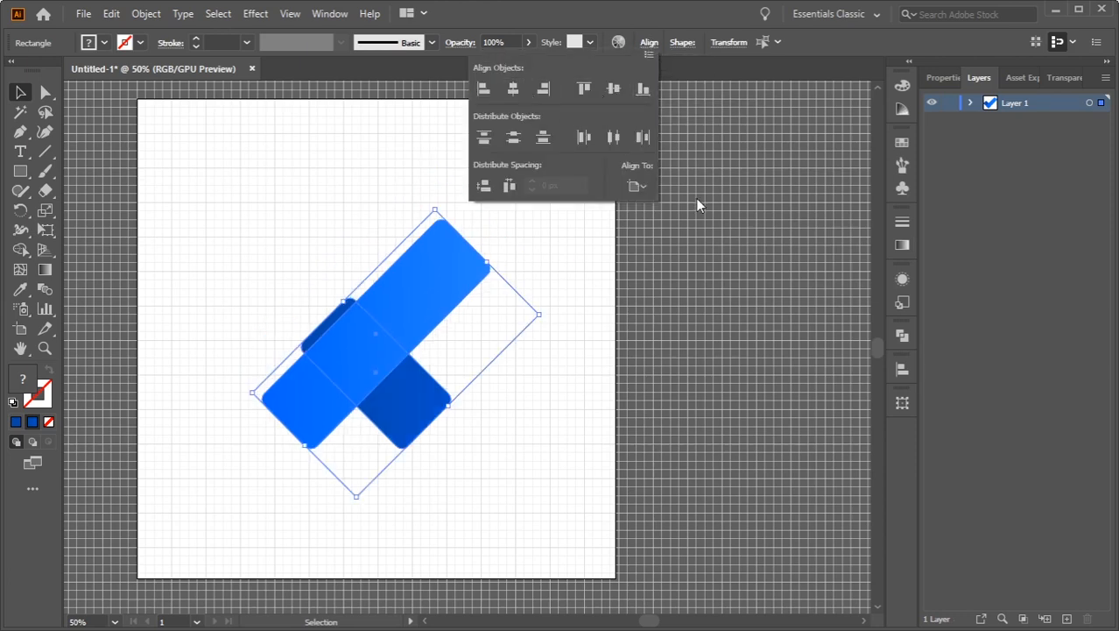
key("ctrl+z")
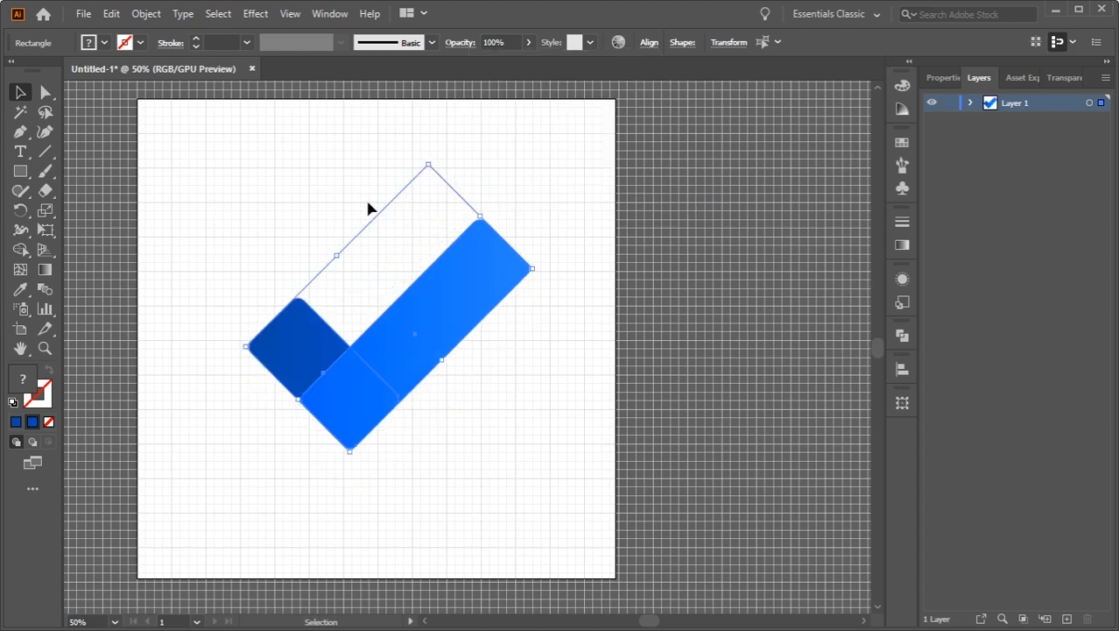
key("ctrl+z")
key("ctrl+shift+z")
Step: Group the two arms and center the group horizontally and vertically on the artboard
right_click(421, 259)
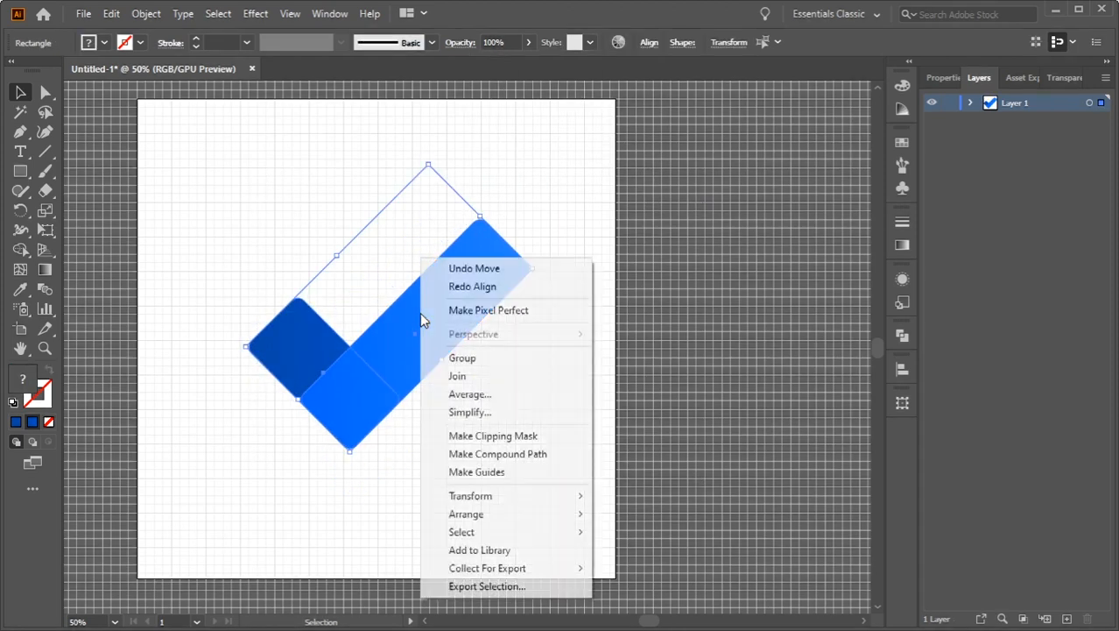
left_click(478, 358)
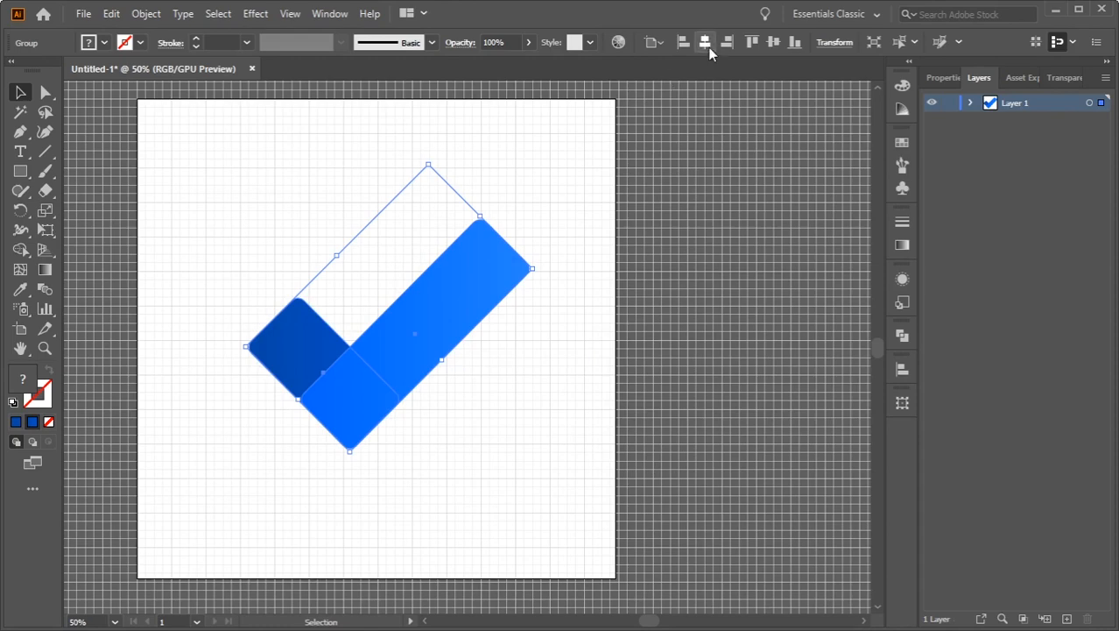
left_click(707, 46)
left_click(768, 40)
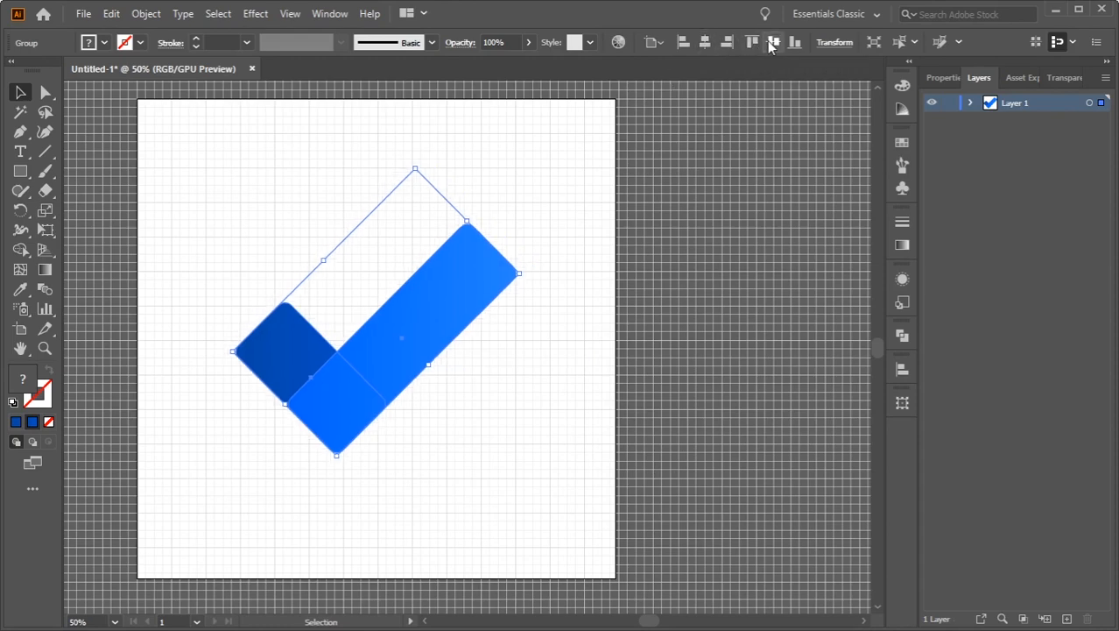
left_click(554, 199)
Step: Hide the grid to view the check mark on a plain artboard
scroll(507, 295, "down", 3)
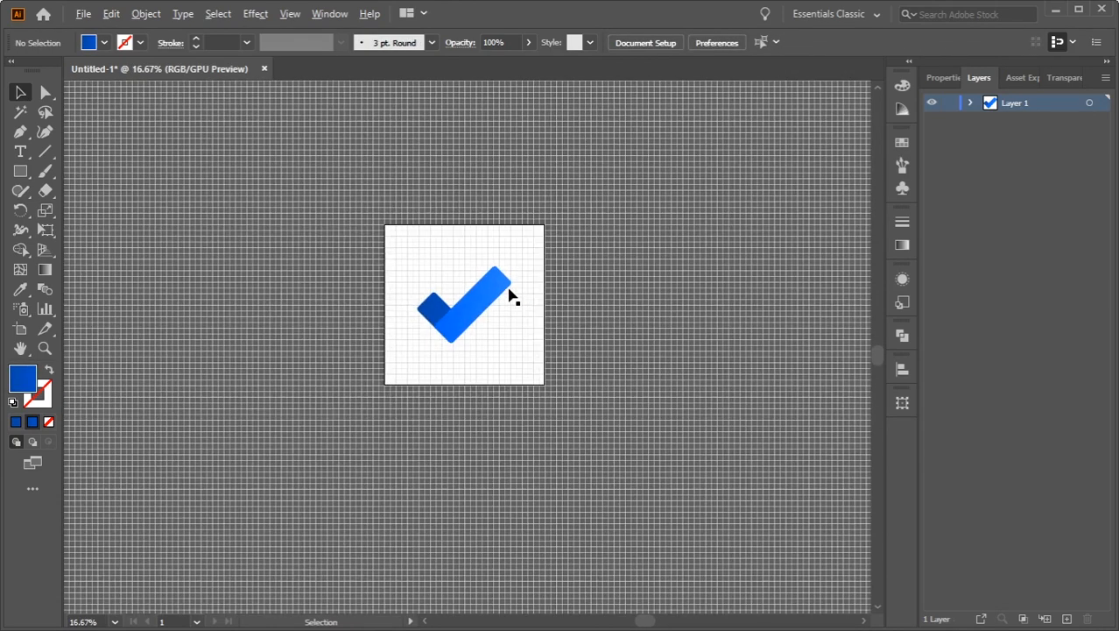
scroll(508, 295, "up", 2)
left_click(295, 19)
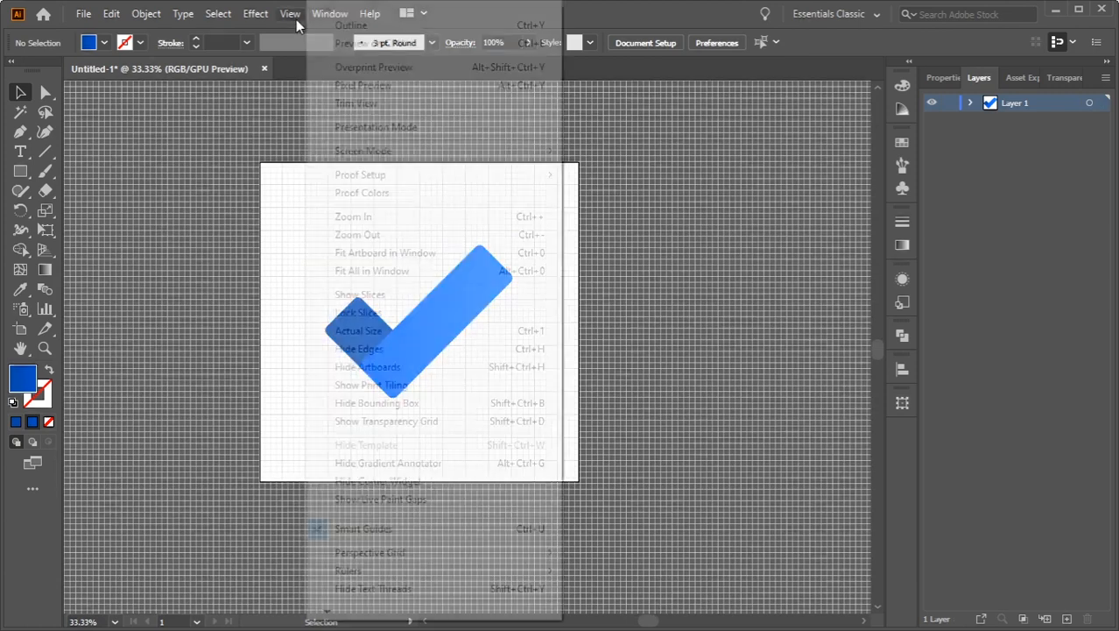
mouse_move(340, 609)
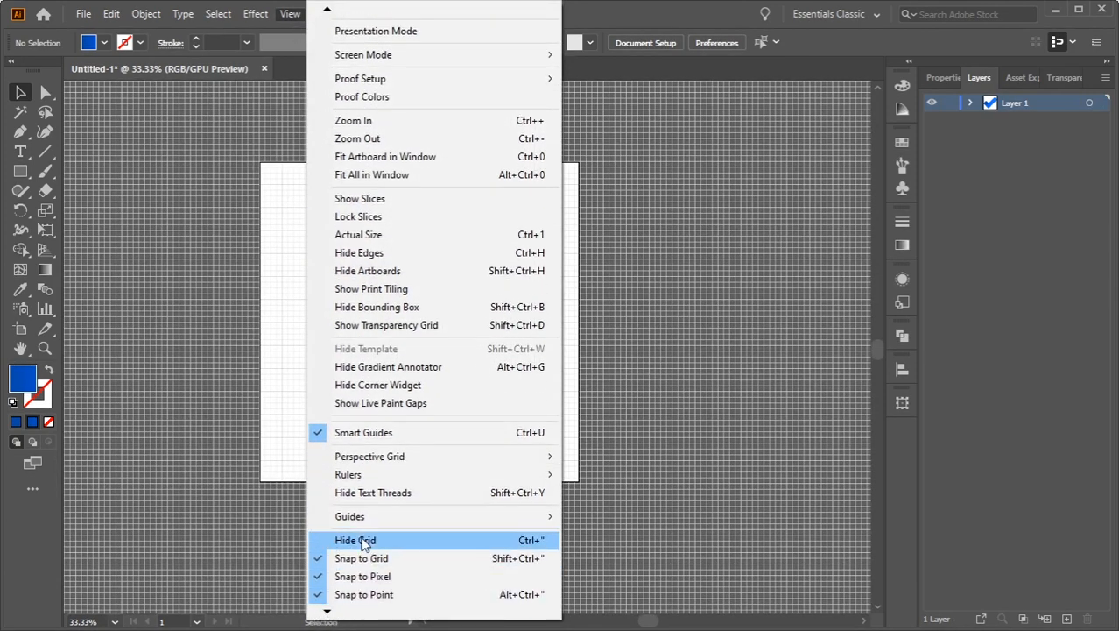
left_click(365, 542)
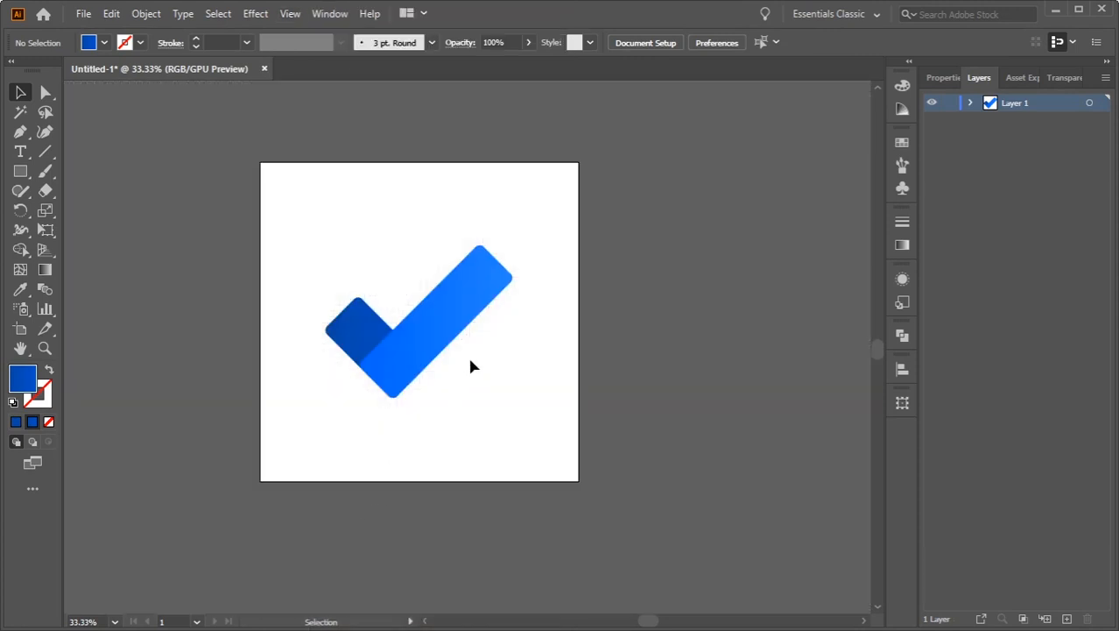
Step: Inspect the check mark up close without the grid and show the grid again
scroll(546, 351, "up", 1)
key("space")
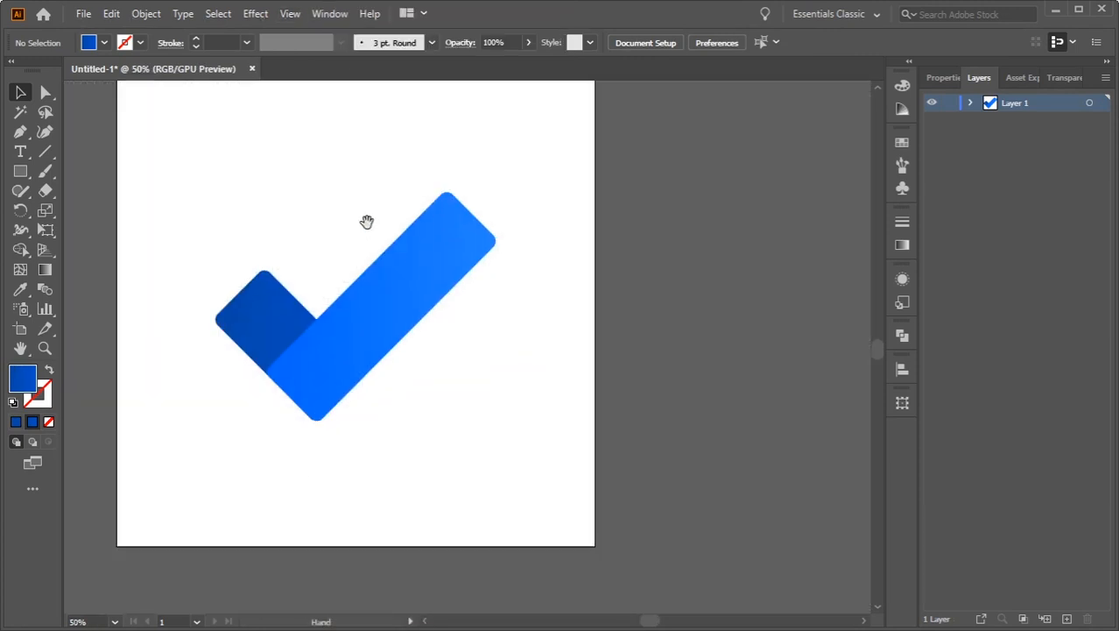
left_click_drag(366, 222, 468, 254)
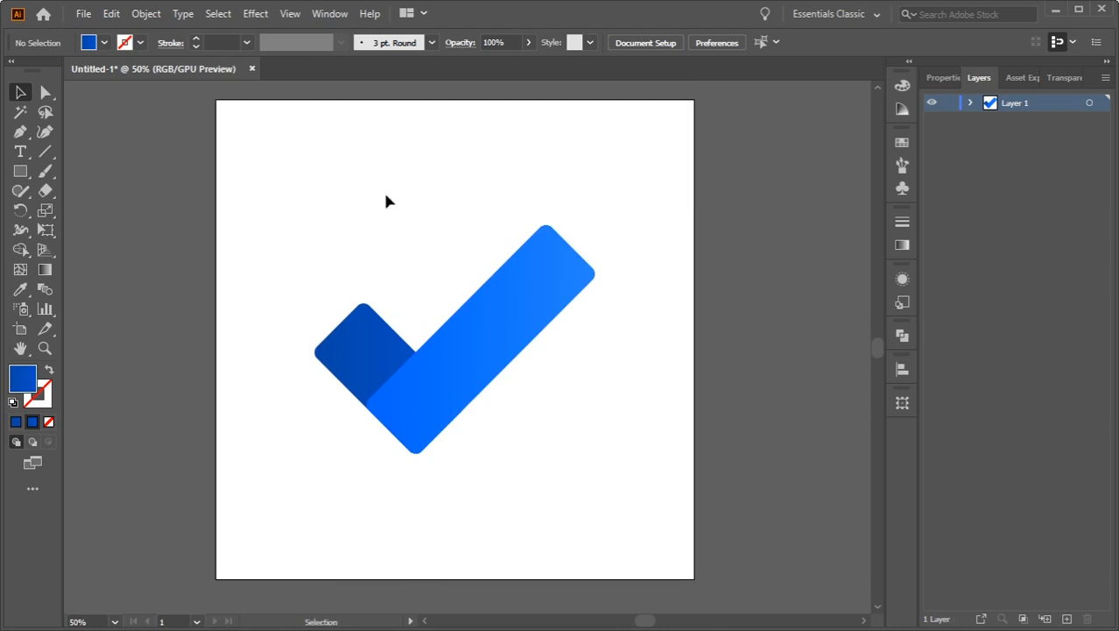
left_click(289, 14)
left_click(387, 538)
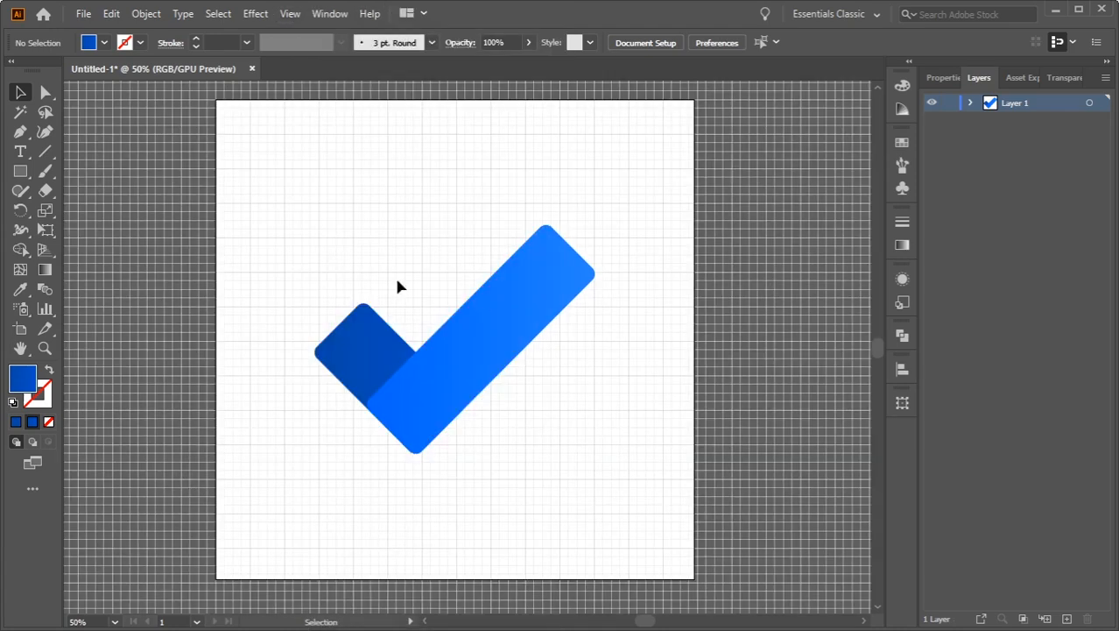
Step: Draw a square of about 864 × 864 px over the check mark, leaving an even margin to the artboard edges
left_click(21, 171)
left_click_drag(27, 170, 66, 172)
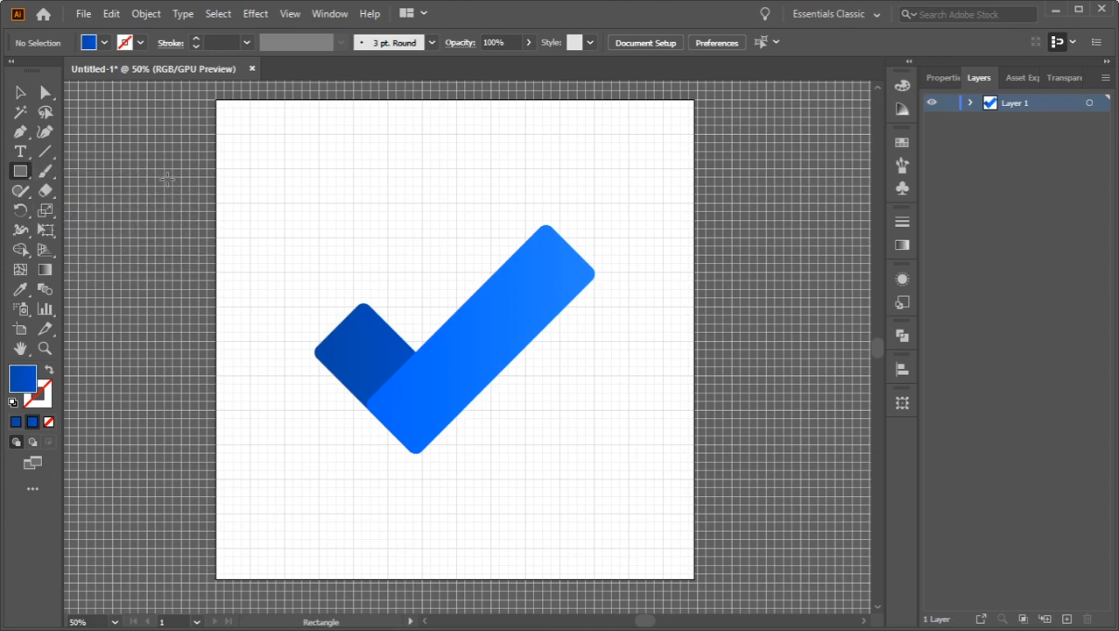
left_click_drag(250, 133, 654, 546)
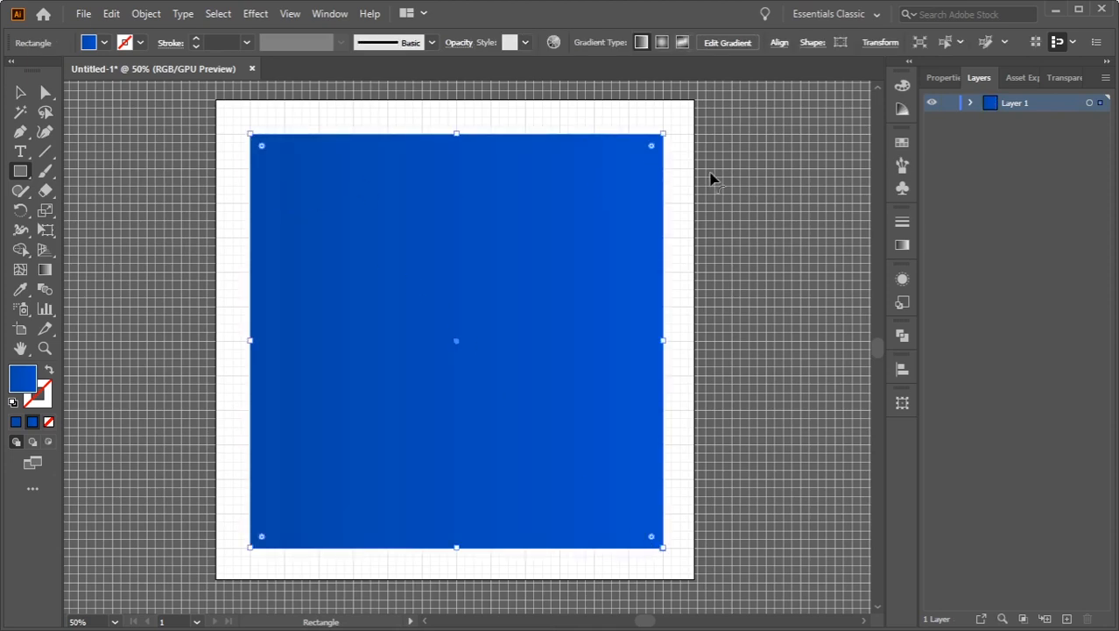
Step: Expand Layer 1 and move the new square below the check-mark group in the stacking order
left_click(970, 103)
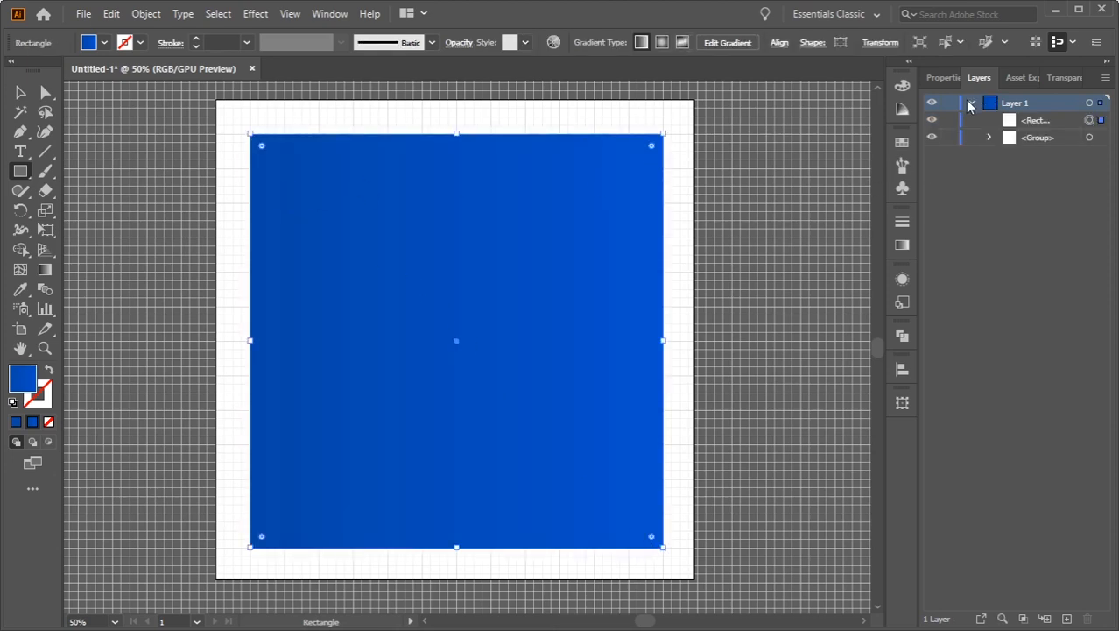
left_click(1042, 123)
left_click_drag(1054, 128, 1032, 145)
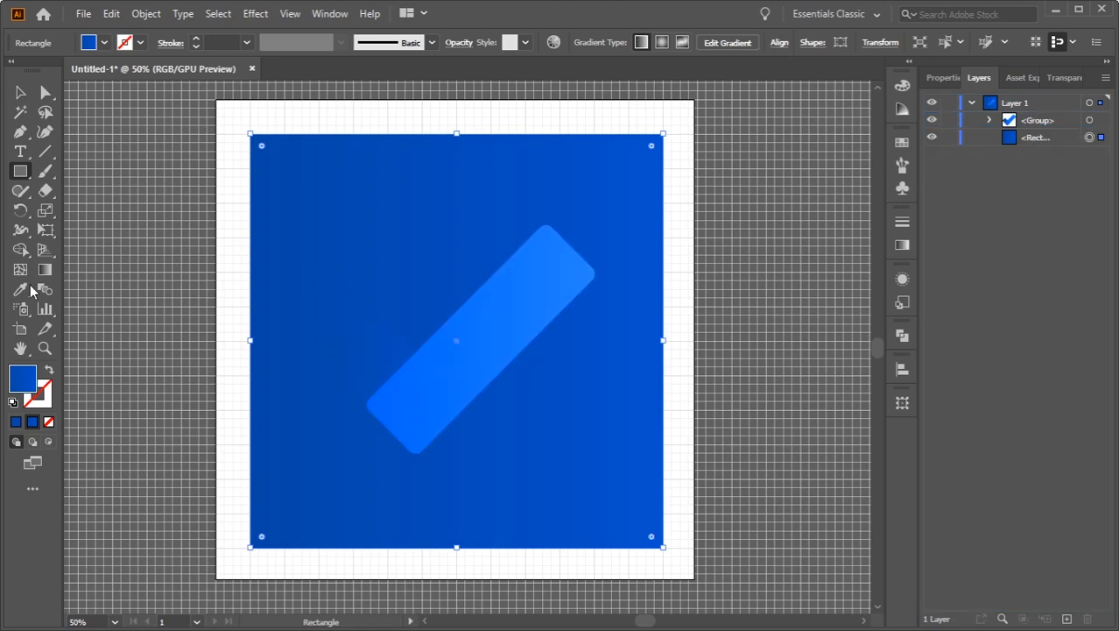
Step: Replace the background square's gradient with a solid fill of hex color FAFBFC
left_click(15, 421)
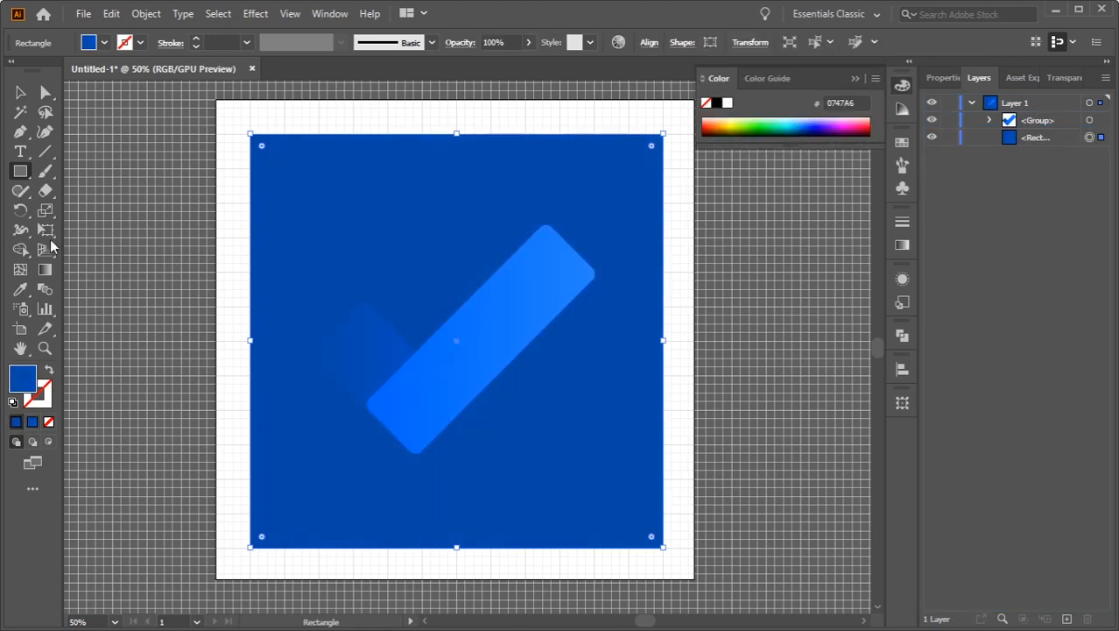
left_click(88, 43)
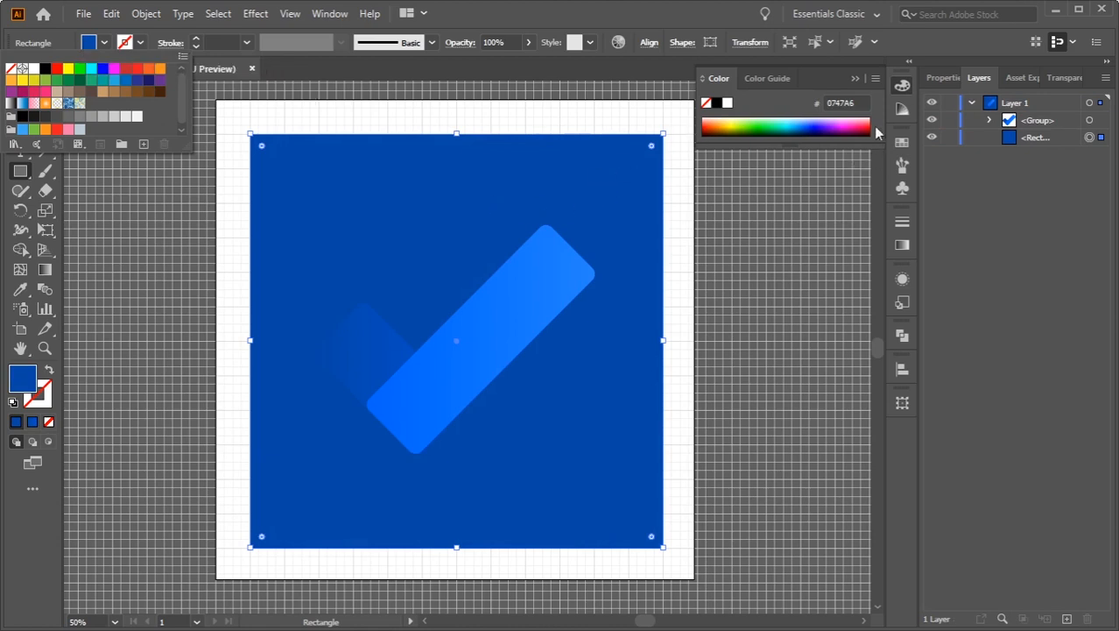
left_click(851, 103)
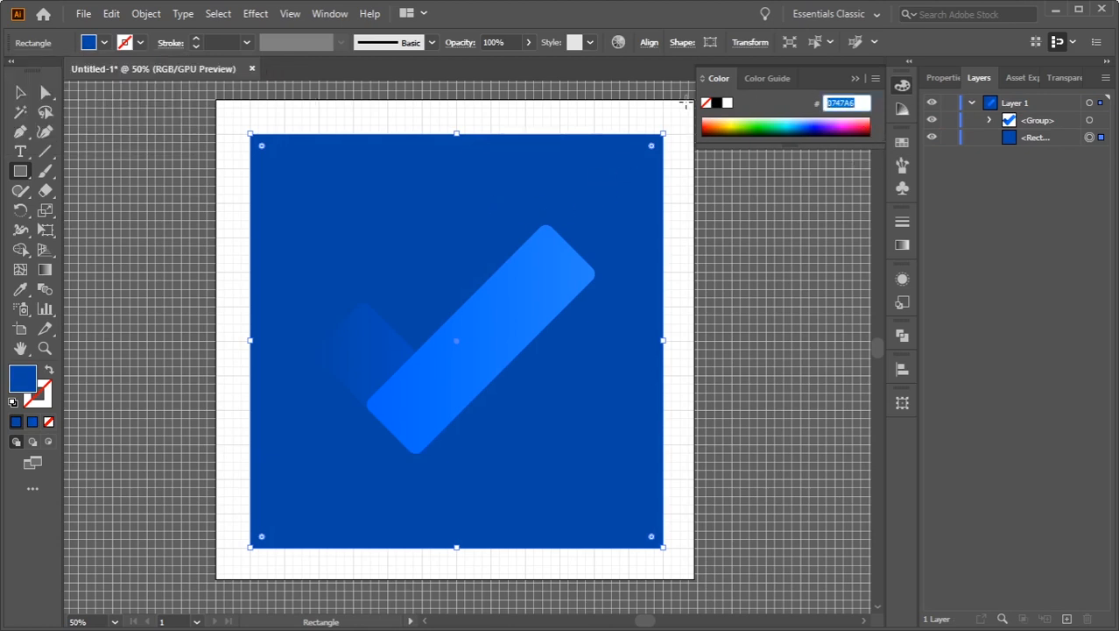
type("fafbfc")
key("Return")
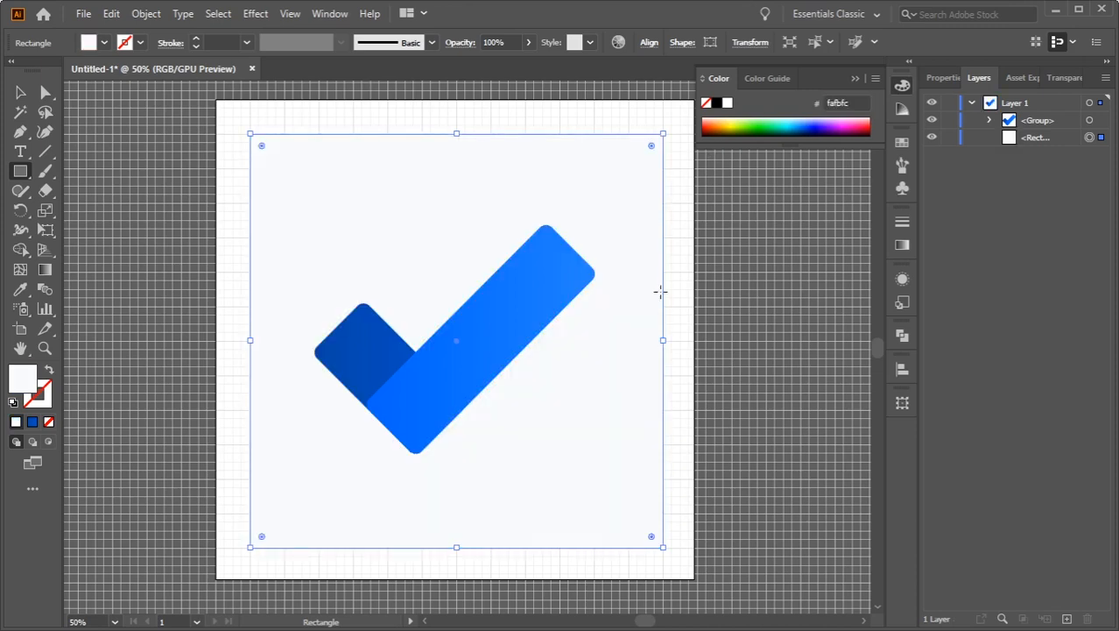
Step: Round all four corners of the background square to a radius of about 100 px
left_click(1055, 138)
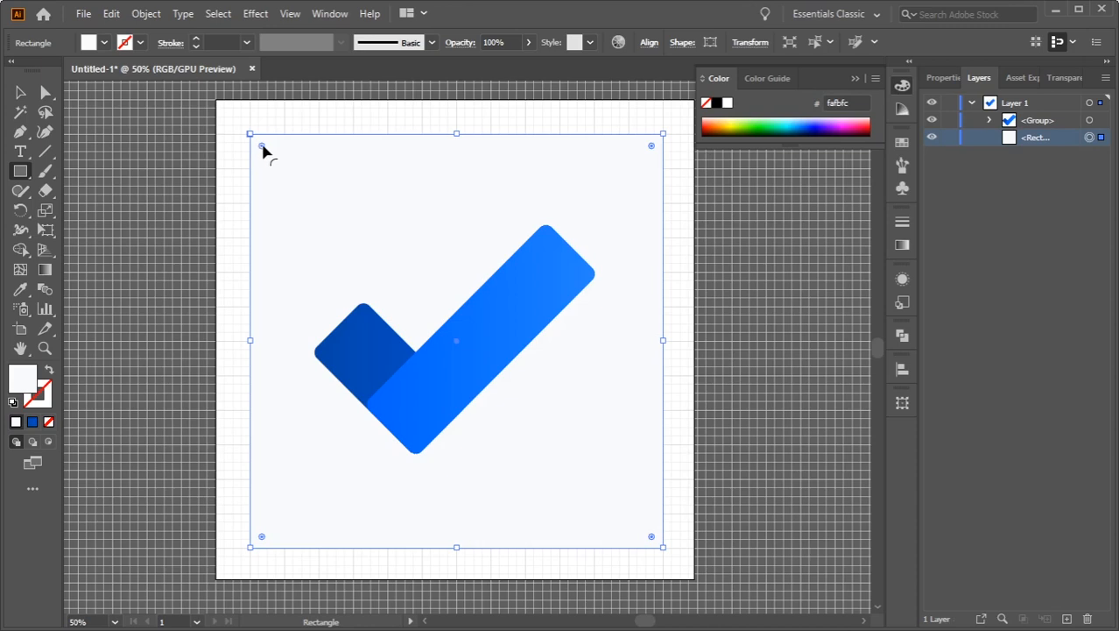
left_click_drag(262, 149, 302, 180)
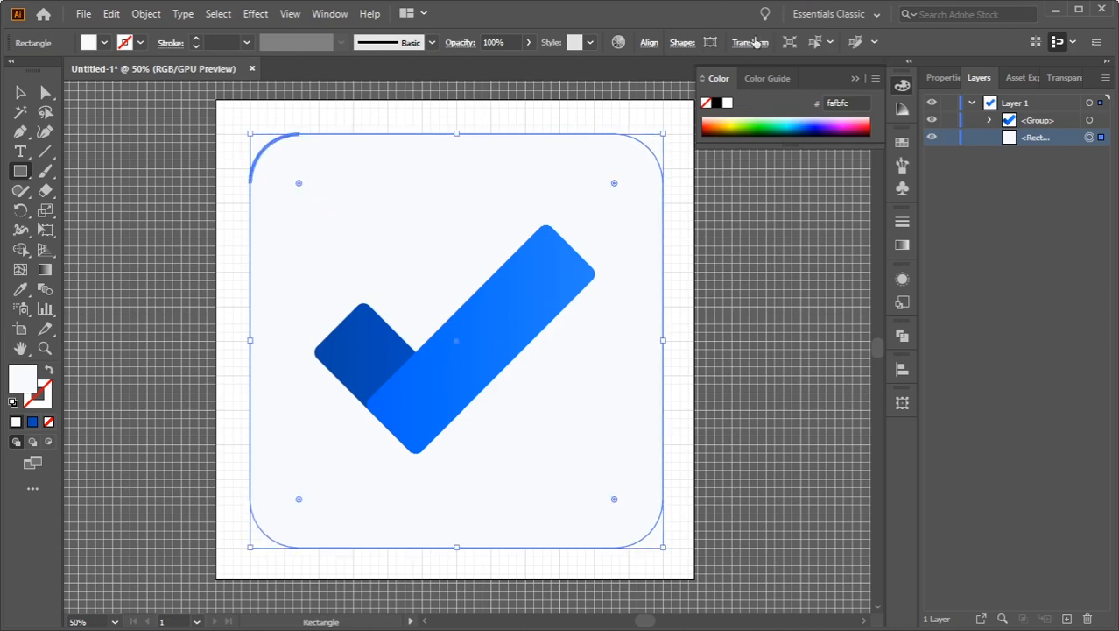
left_click(680, 43)
left_click(575, 113)
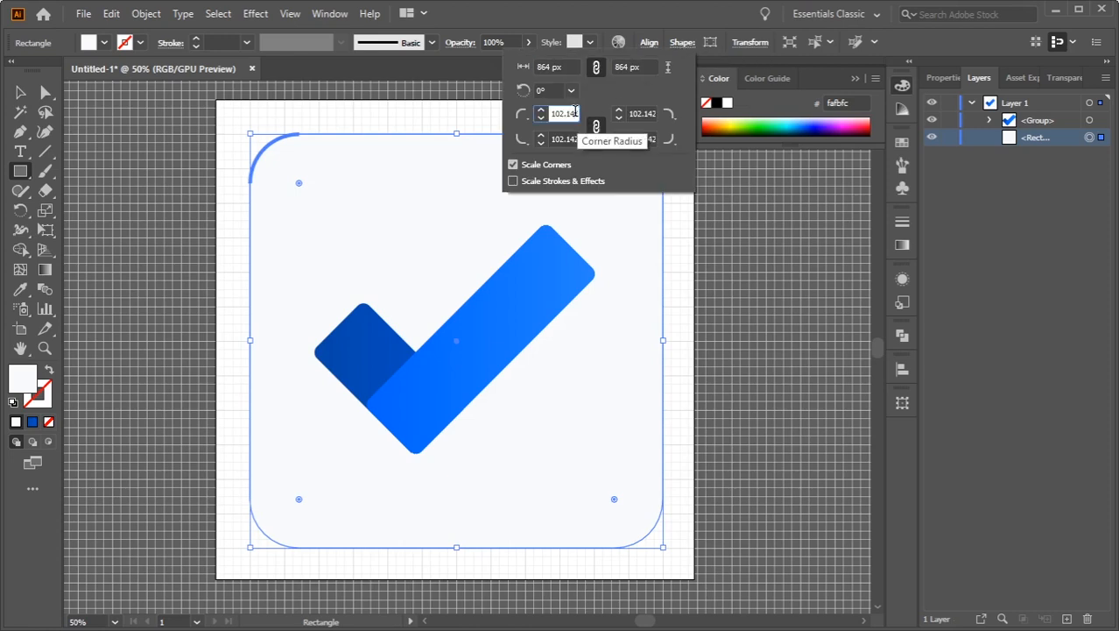
key("ctrl+a")
type("10")
key("Return")
left_click(1088, 244)
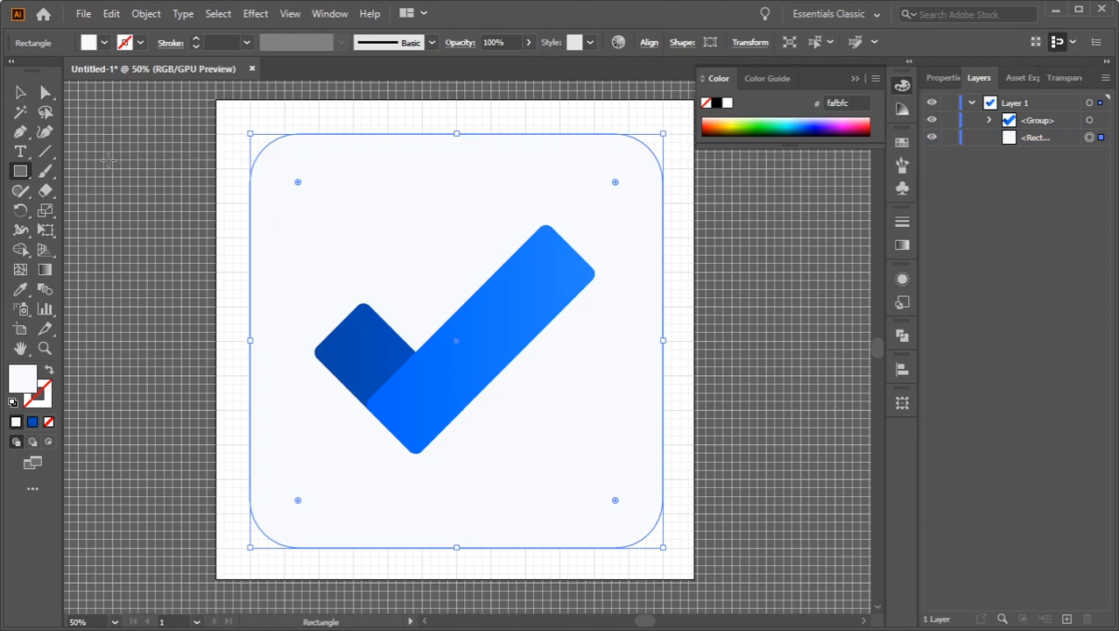
Step: Group the check mark and the rounded background square into one object
left_click(20, 92)
left_click(218, 121)
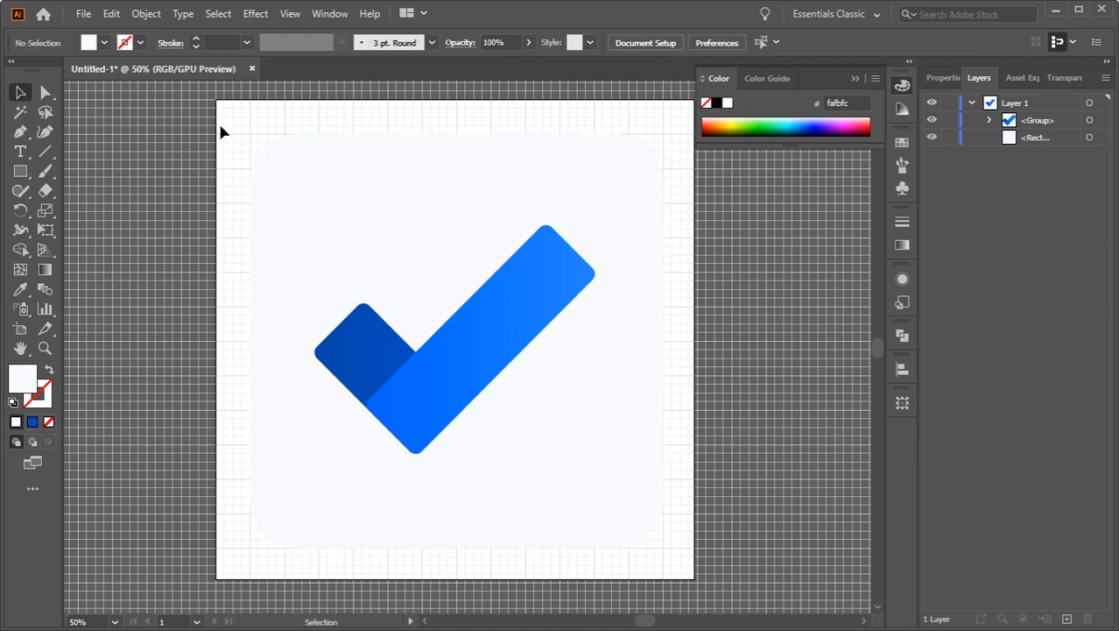
left_click(552, 259)
left_click(662, 207)
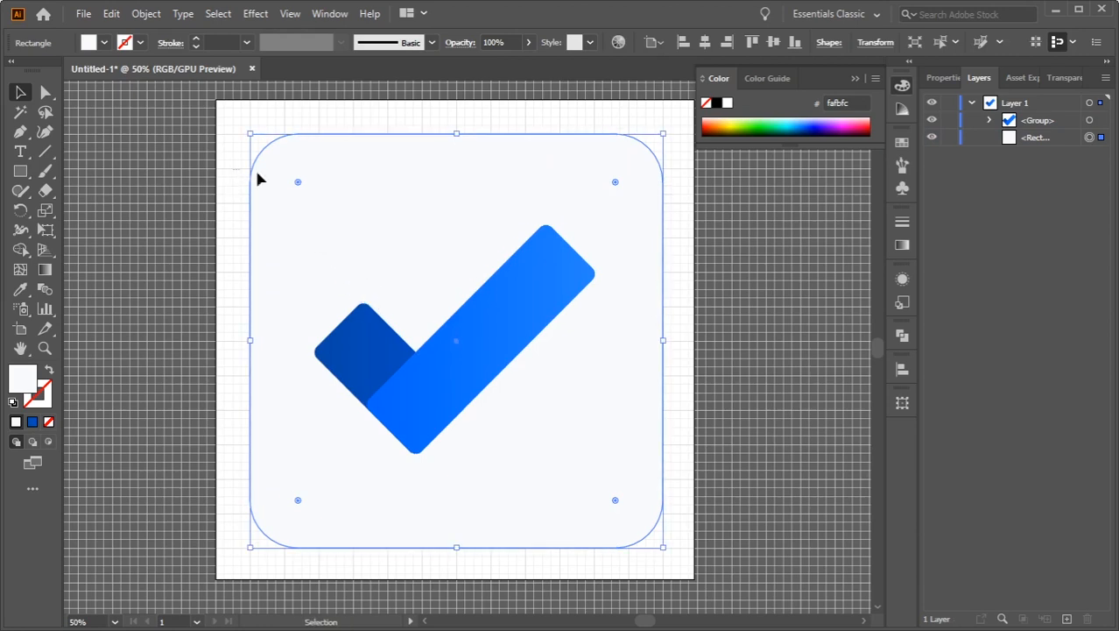
key("ctrl+a")
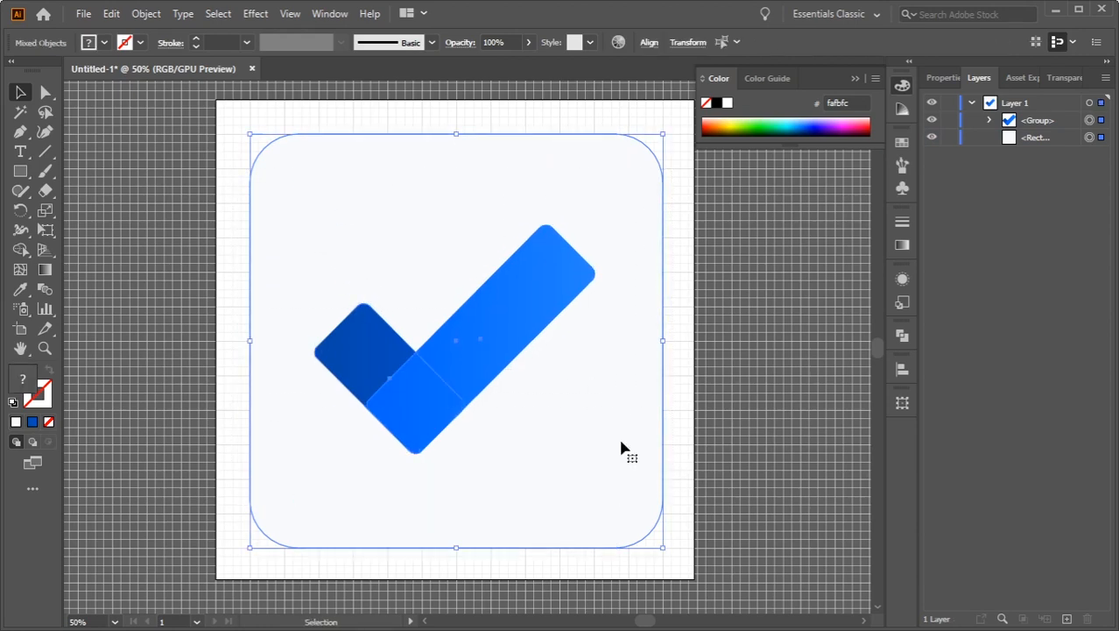
right_click(543, 306)
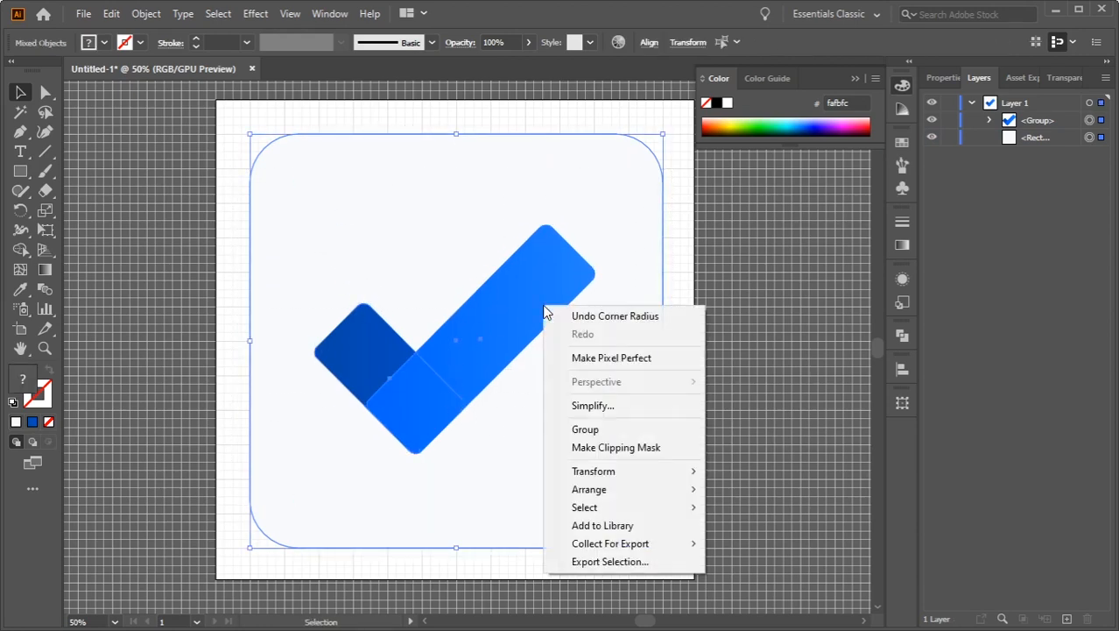
left_click(610, 429)
left_click(785, 261)
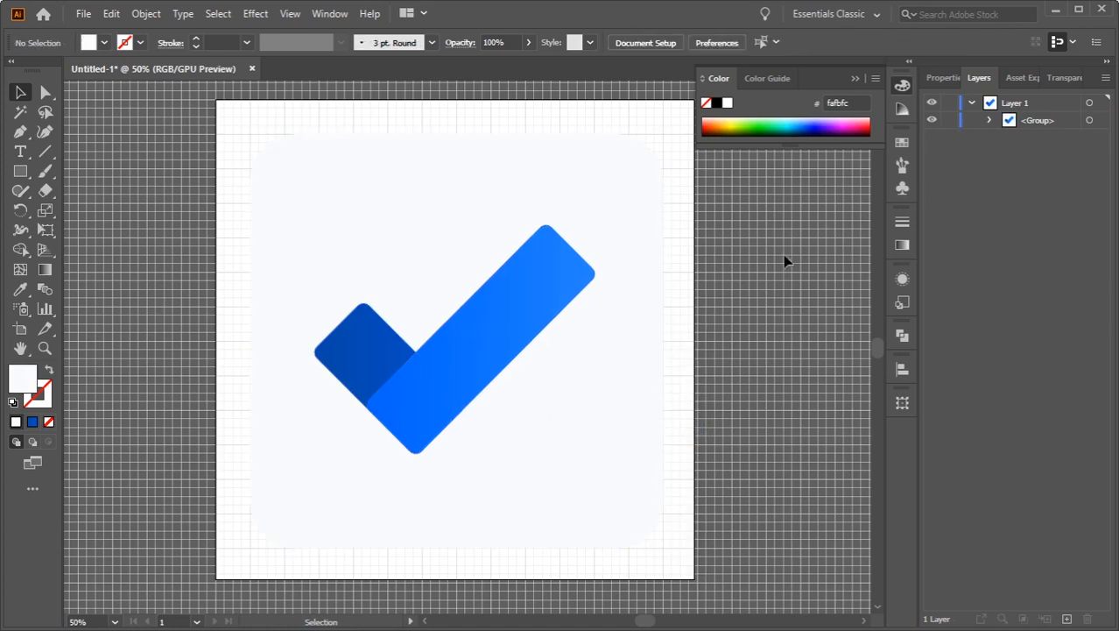
Step: Export the grouped logo as a 1x PNG asset into the MS Todo folder
left_click(1021, 77)
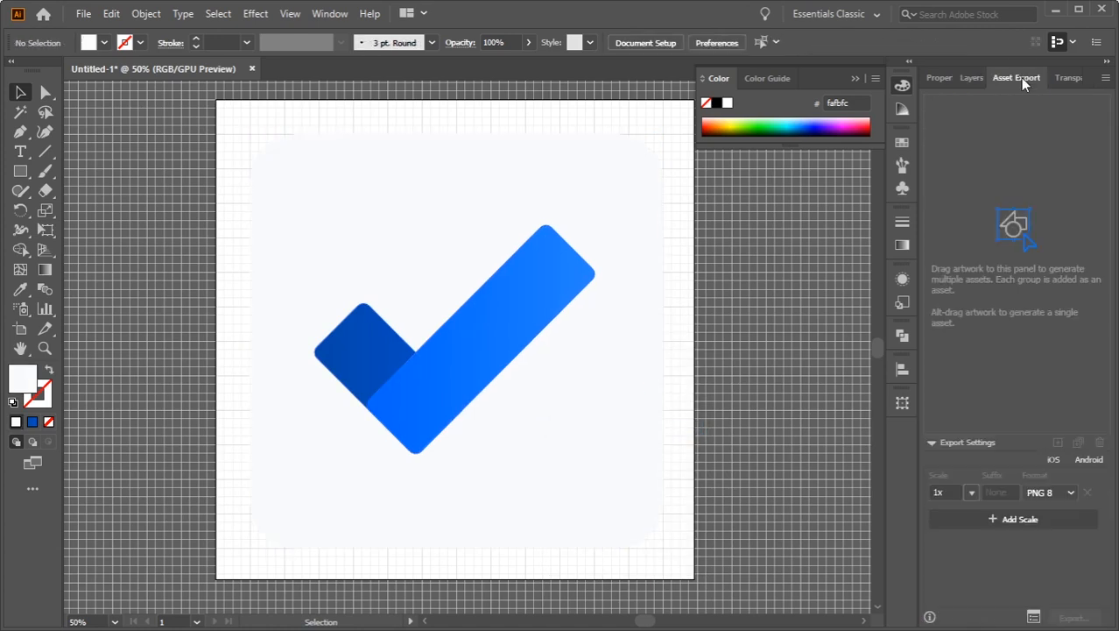
left_click(500, 305)
right_click(505, 329)
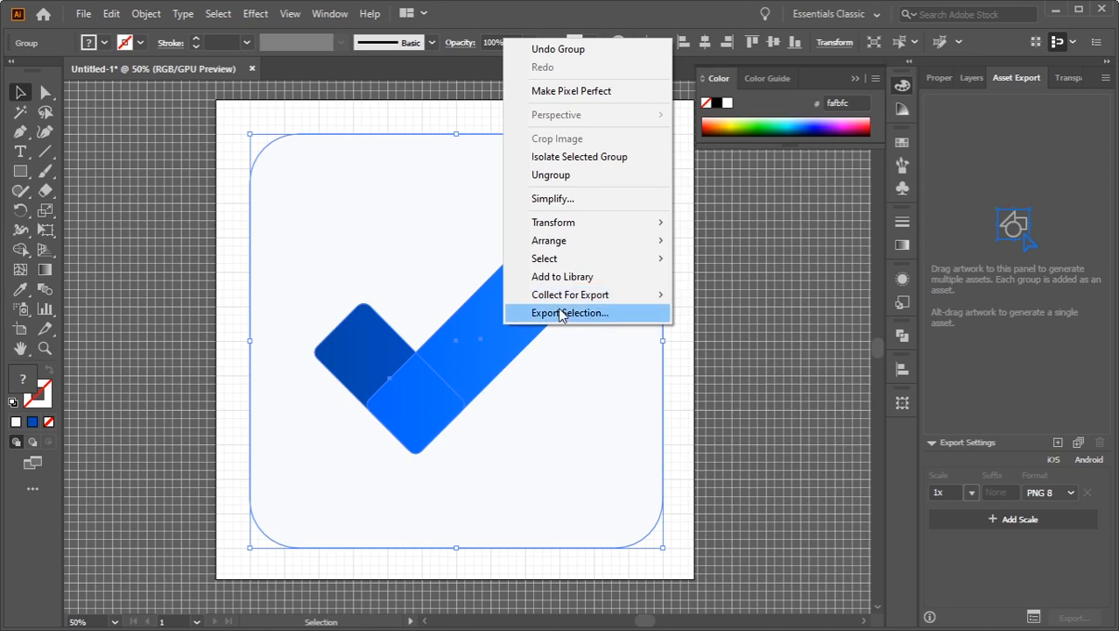
left_click(552, 312)
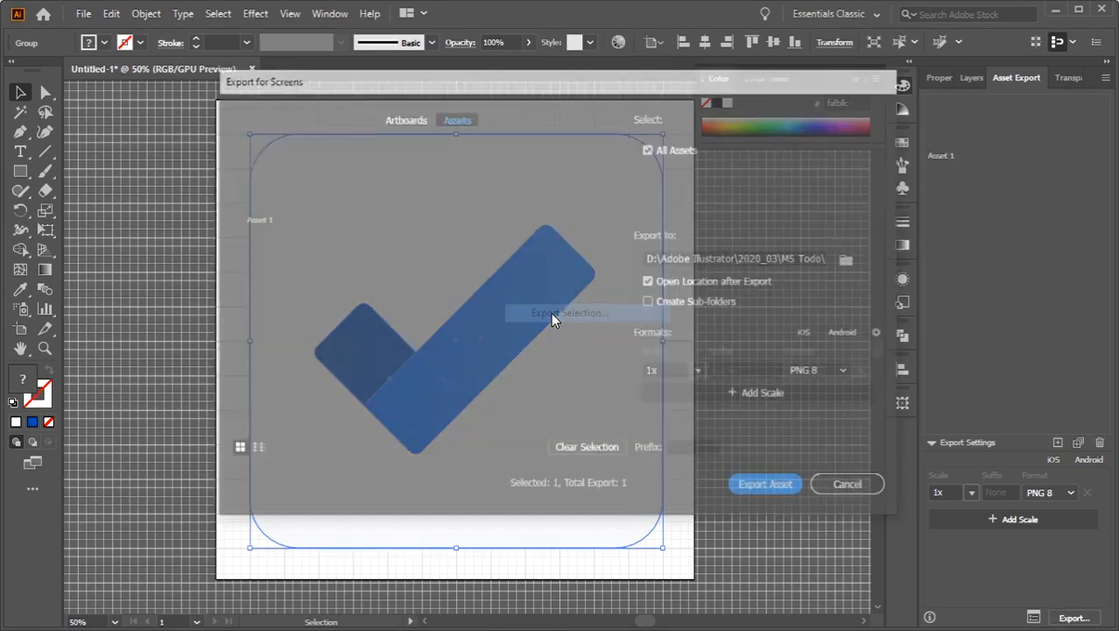
left_click(787, 257)
left_click_drag(787, 257, 837, 258)
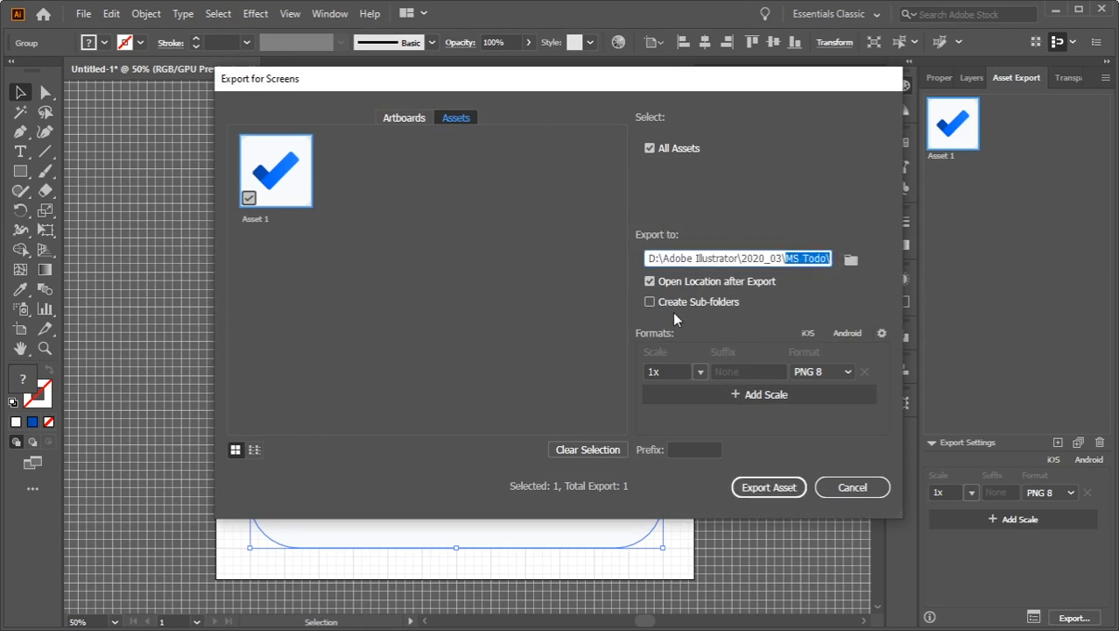
left_click(834, 370)
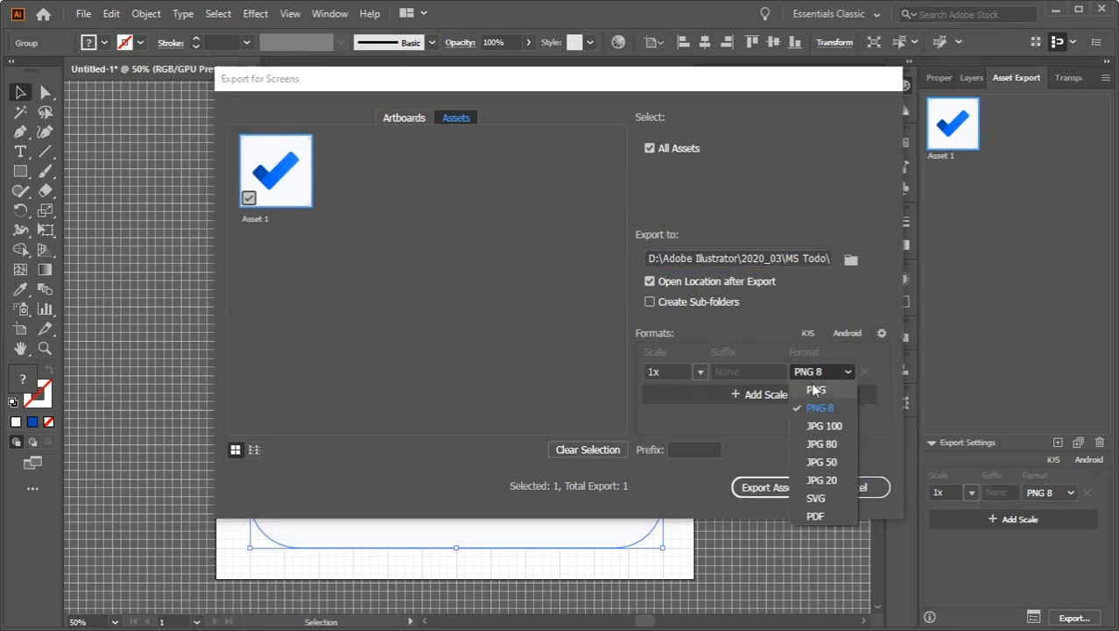
left_click(822, 393)
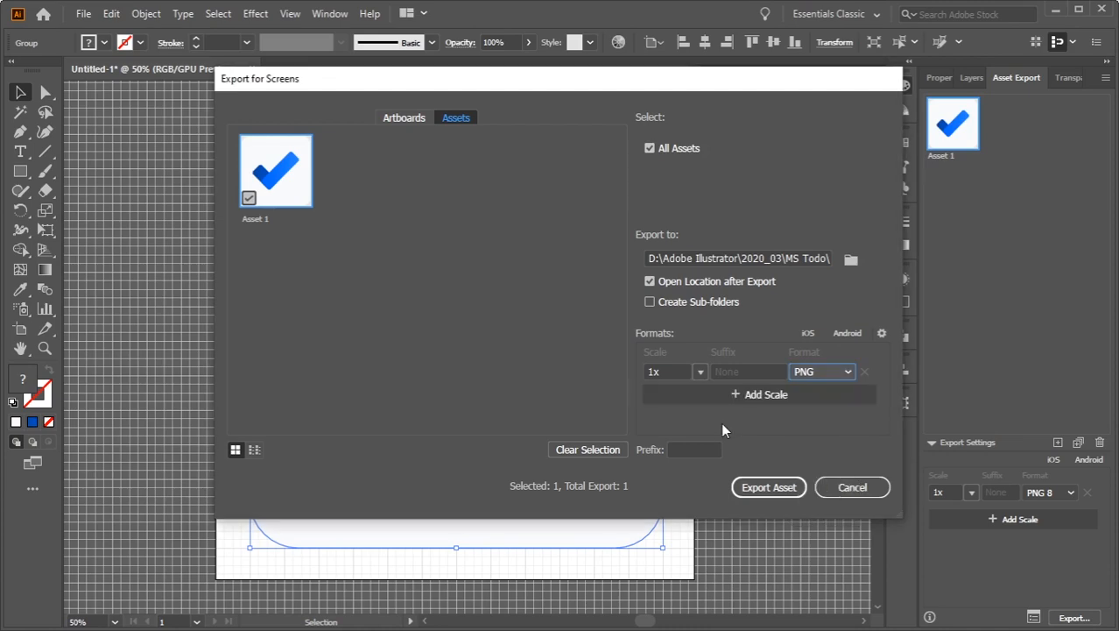
left_click(769, 488)
left_click(720, 375)
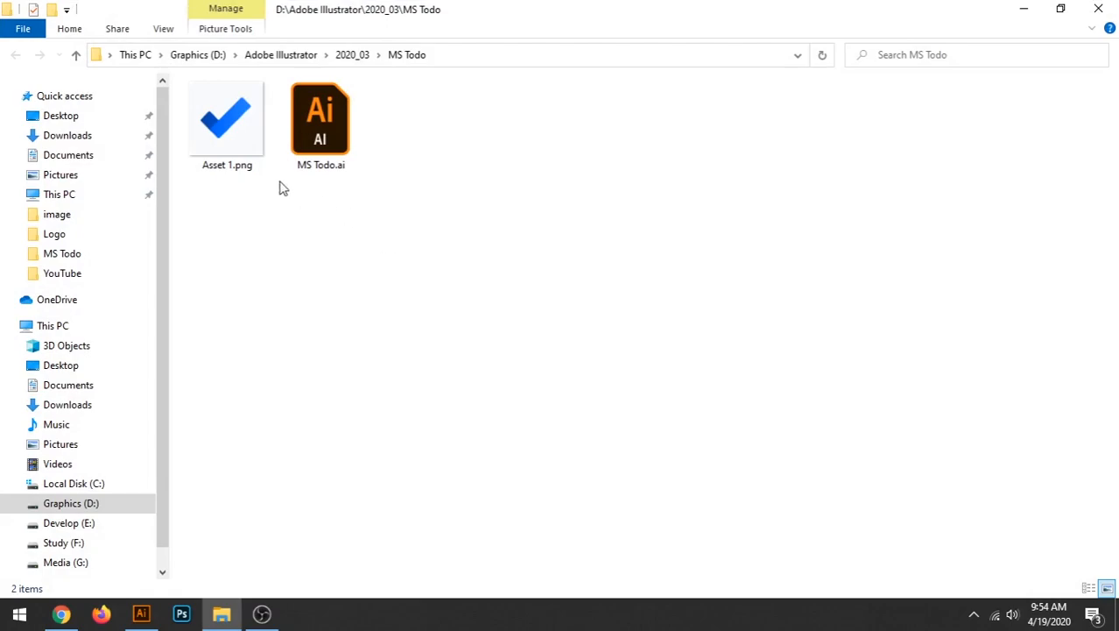
Step: View the exported Asset 1.png in Photos, close it and switch back to Illustrator with nothing selected
double_click(234, 119)
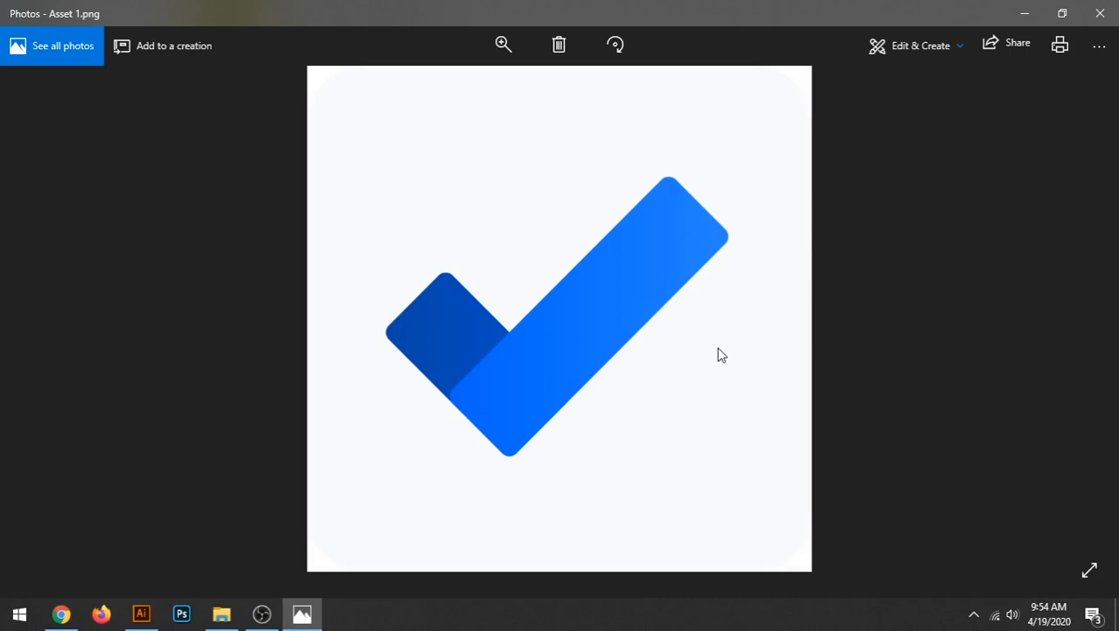
left_click(1100, 13)
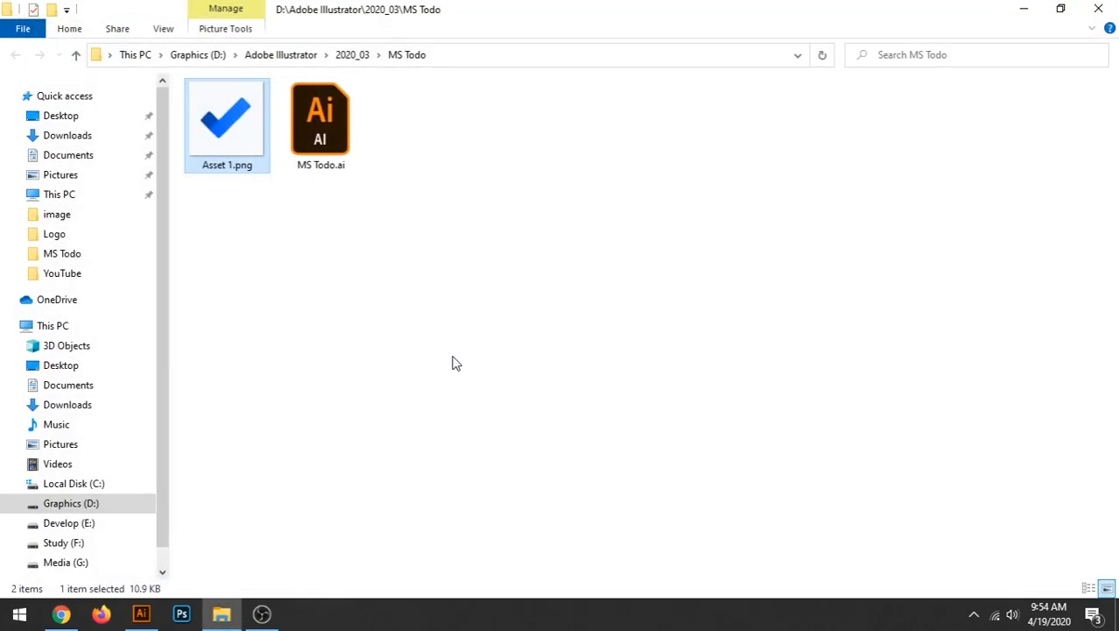
left_click(141, 613)
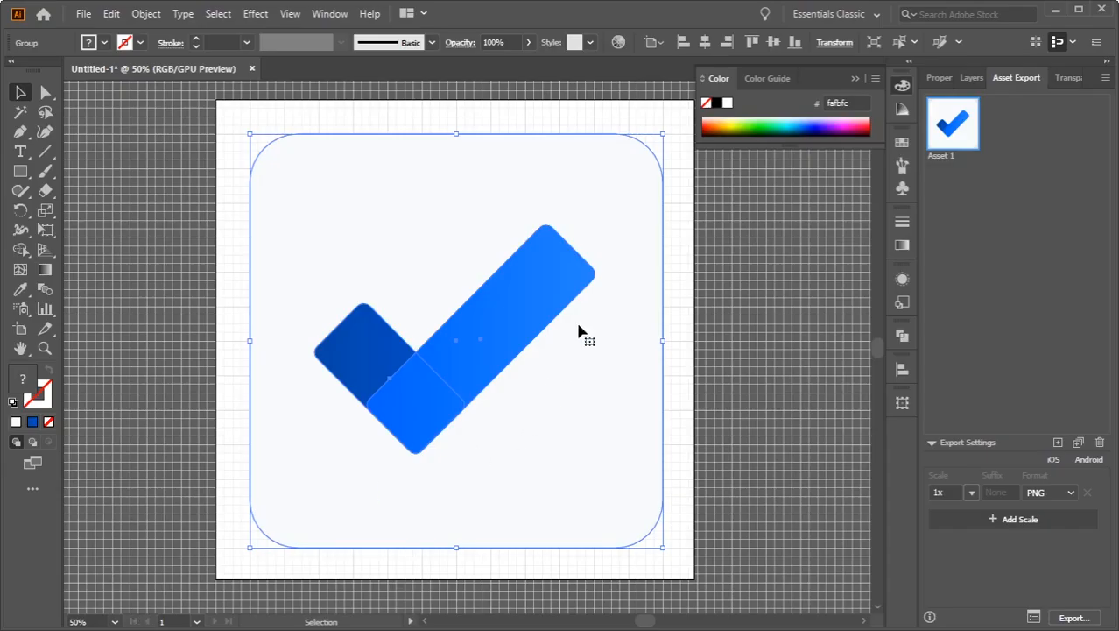
left_click(769, 263)
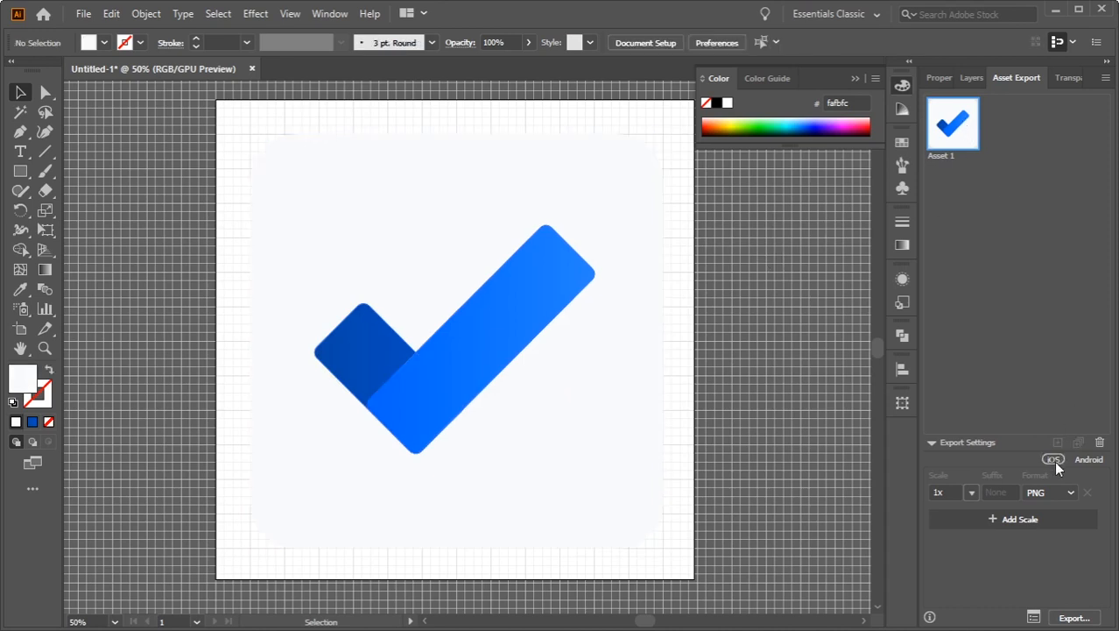
Step: Export Artboard 1 for screens at 1x in PNG 8 format to the MS Todo folder
left_click(1033, 617)
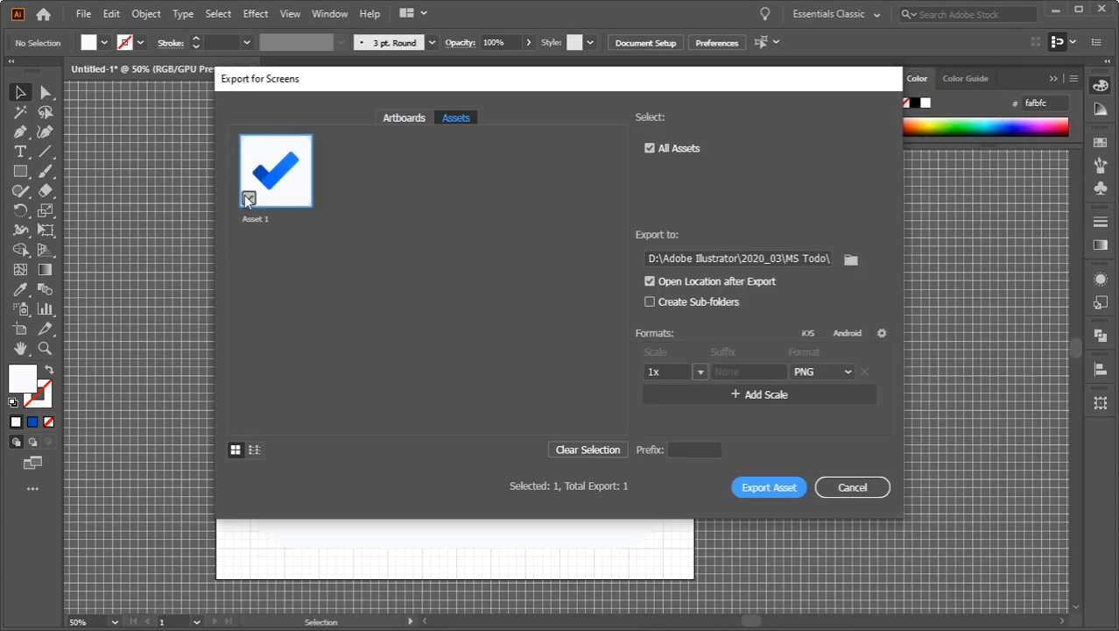
left_click(425, 114)
left_click(453, 118)
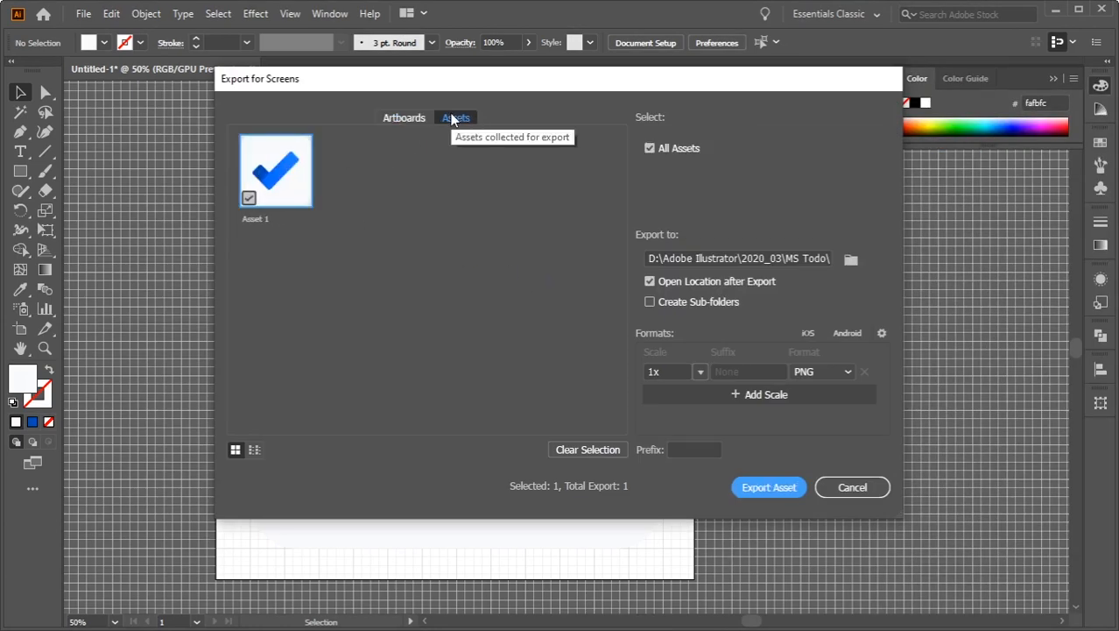
left_click(401, 118)
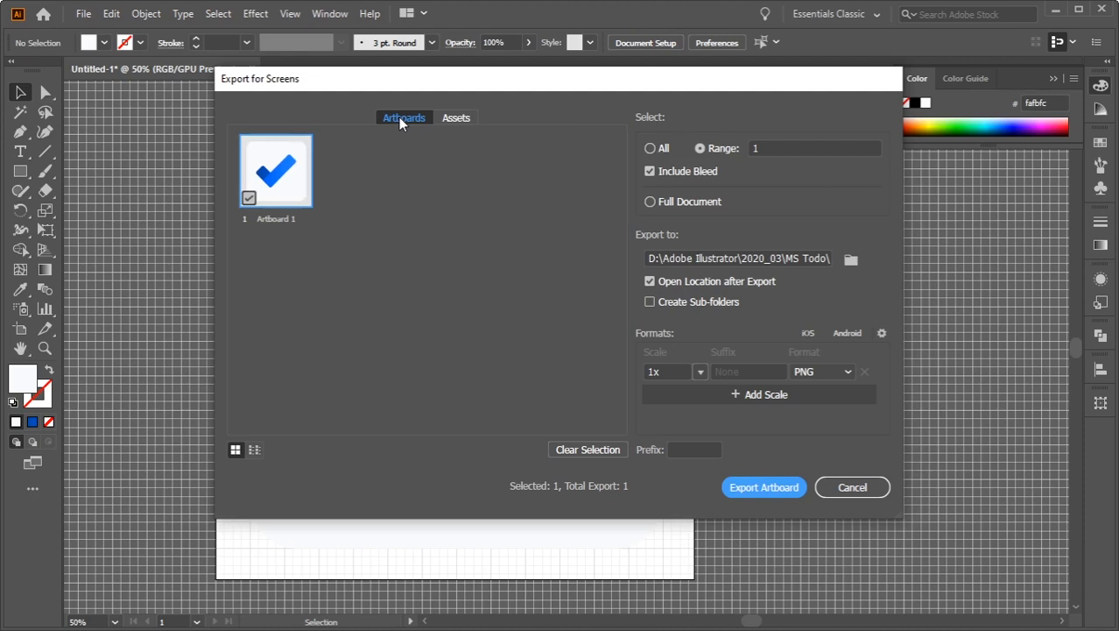
left_click(822, 372)
left_click(827, 406)
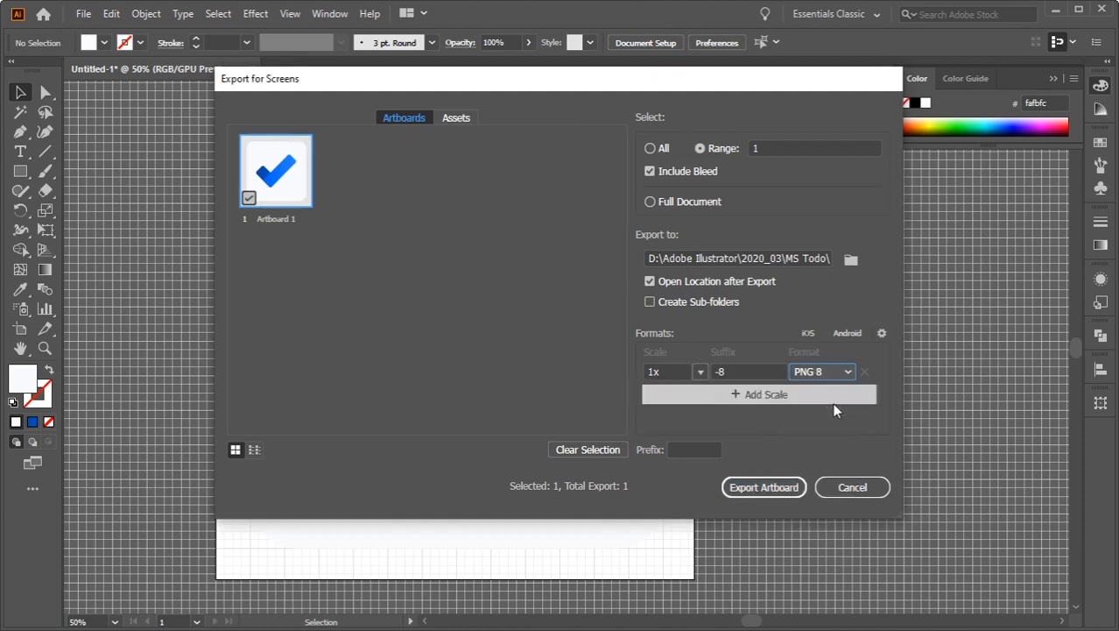
left_click(781, 486)
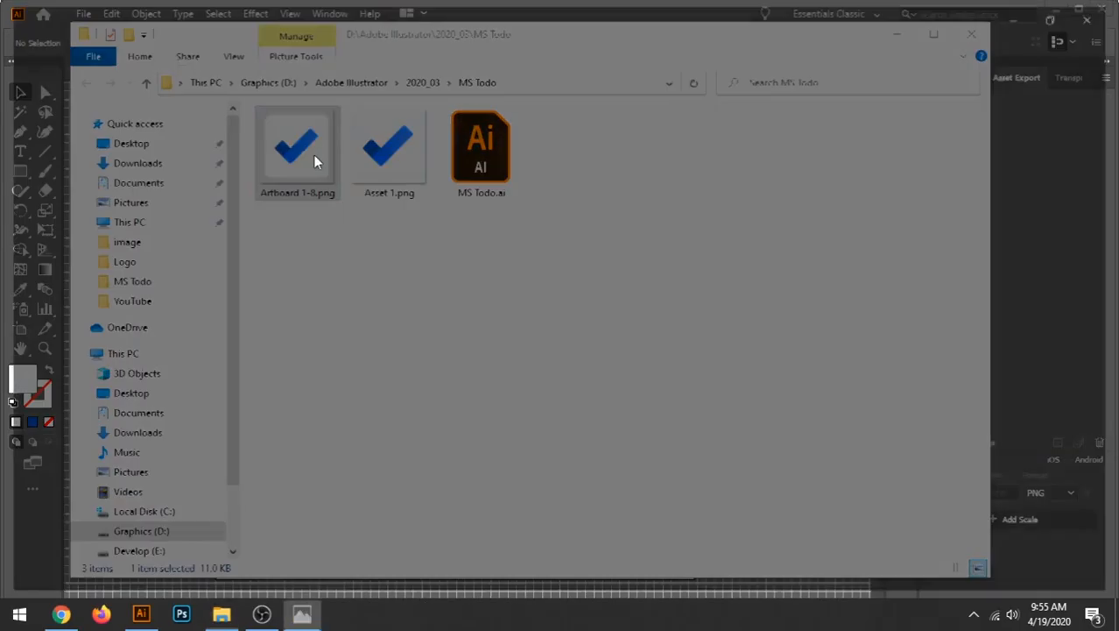
Step: Compare the exported Artboard 1-8.png with Asset 1.png in Photos and return to the MS Todo folder
double_click(313, 154)
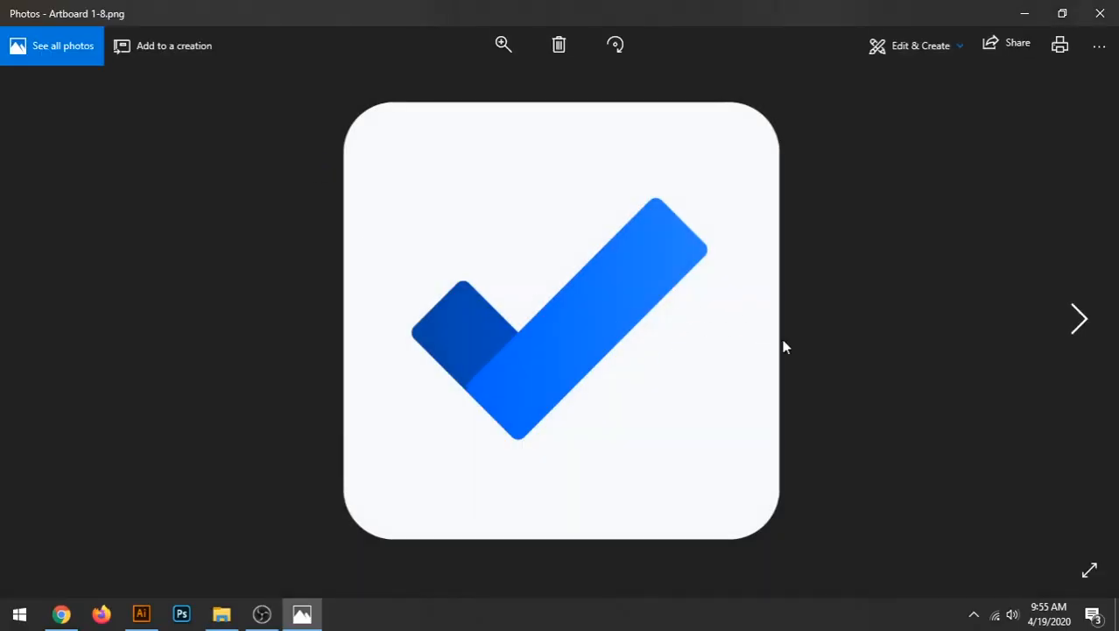
left_click(1092, 326)
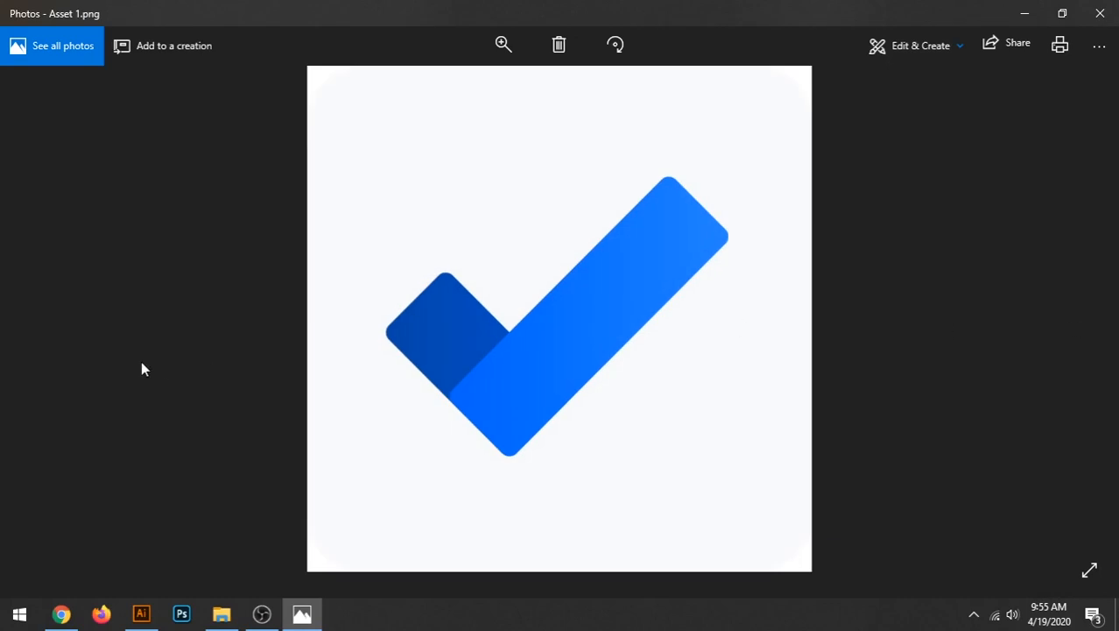
left_click(18, 306)
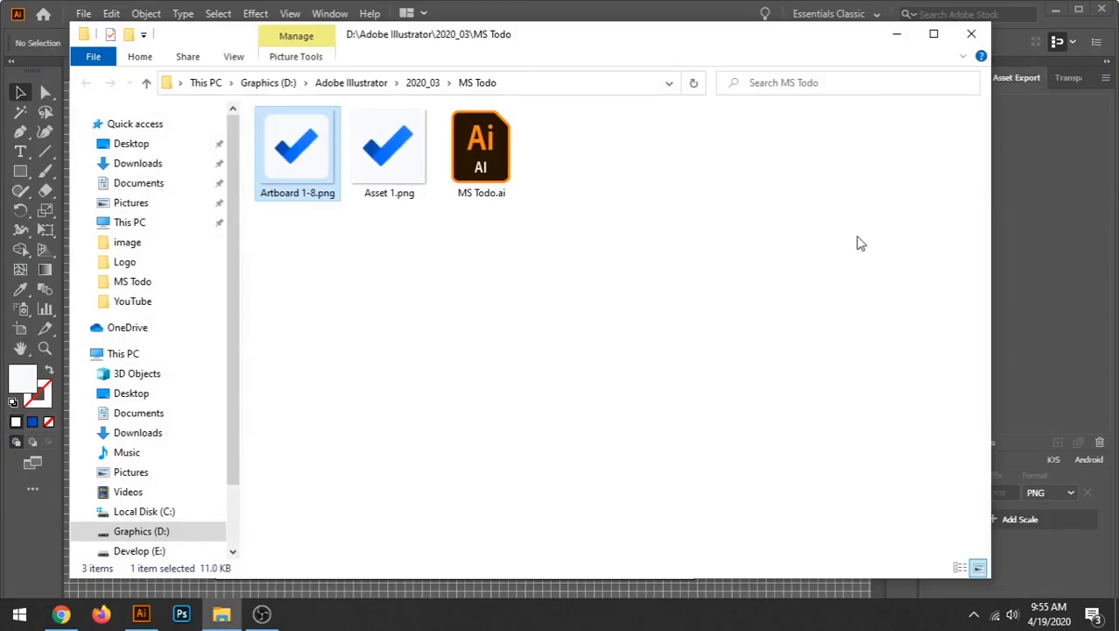
left_click(856, 242)
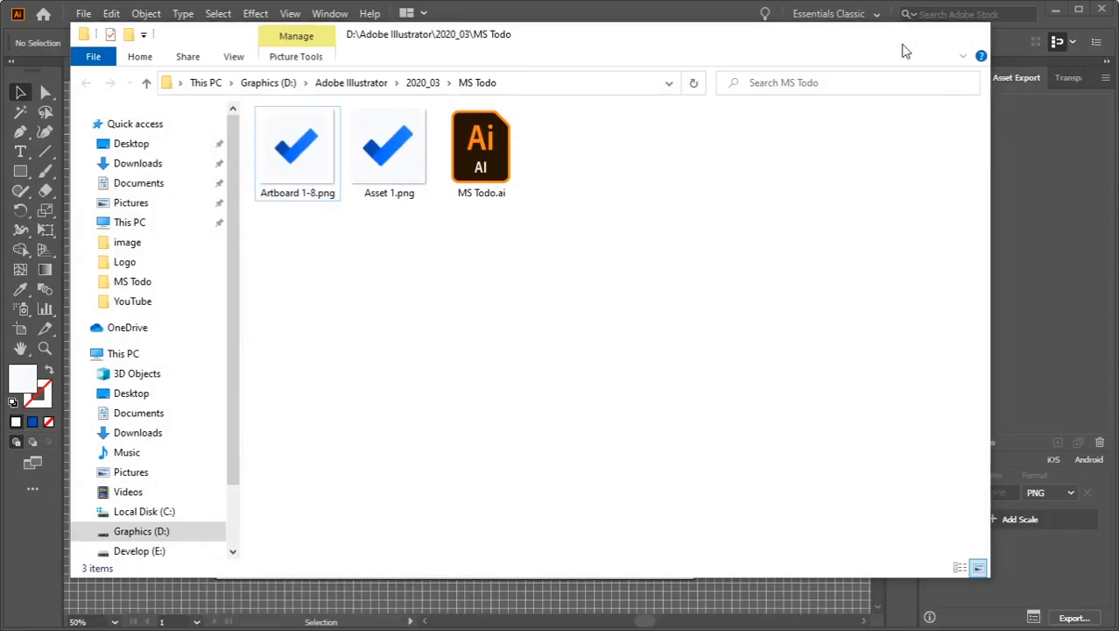